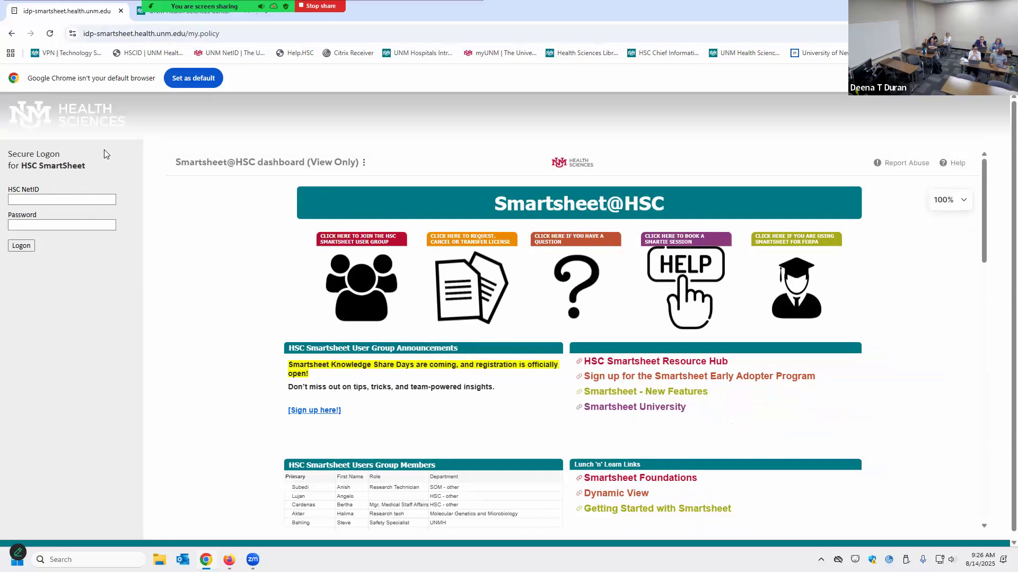
Enter the HSC NetID on the logon form, move to Password, and bookmark the page
left_click(104, 198)
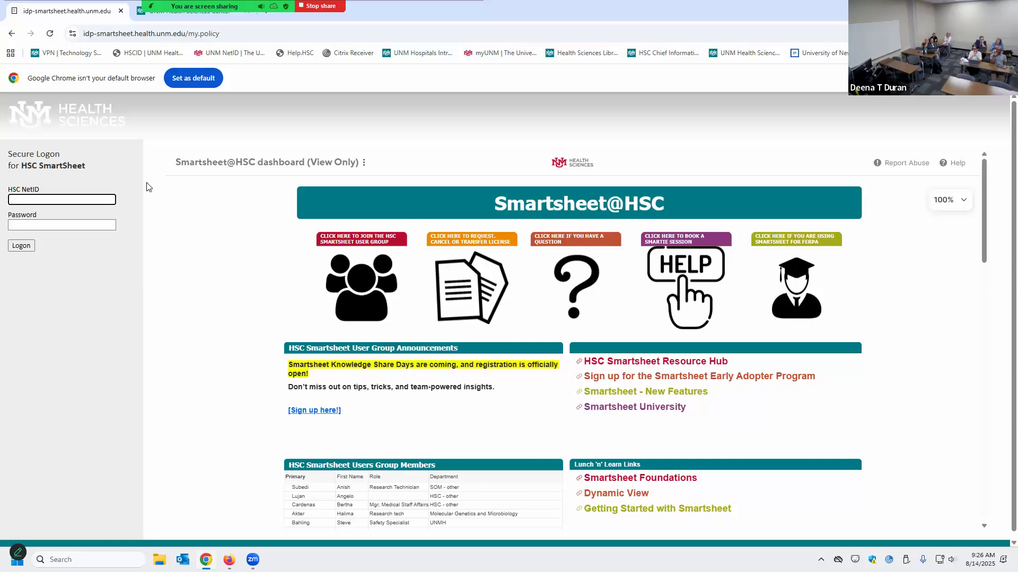
key("Tab")
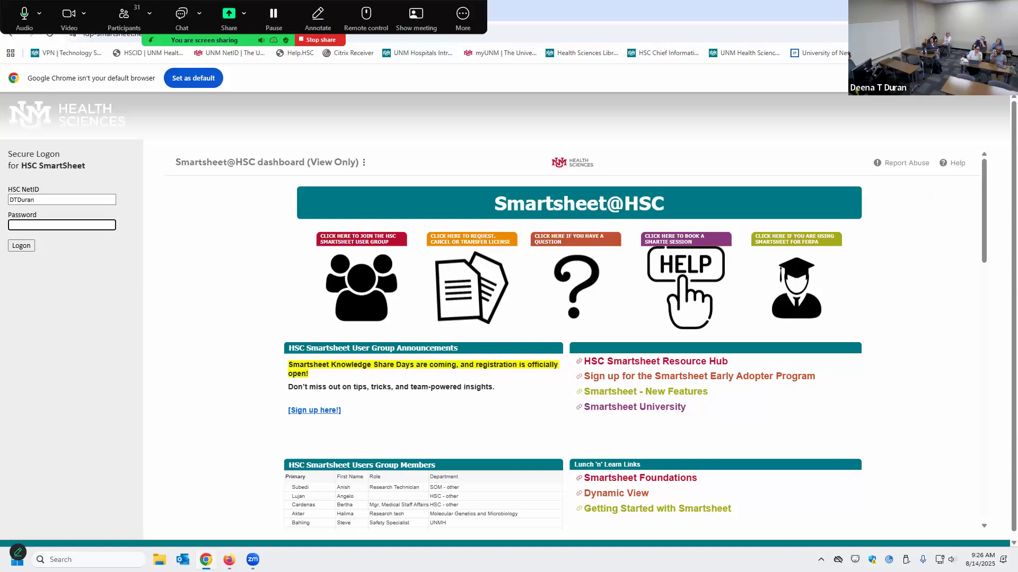
key("ctrl+d")
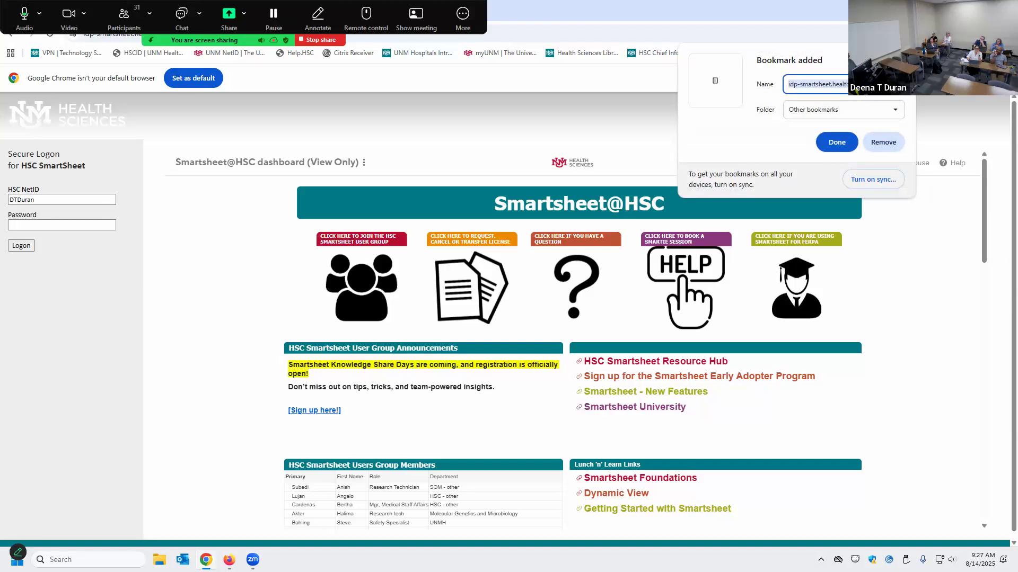
Save the new bookmark in the Bookmarks bar folder
left_click(840, 109)
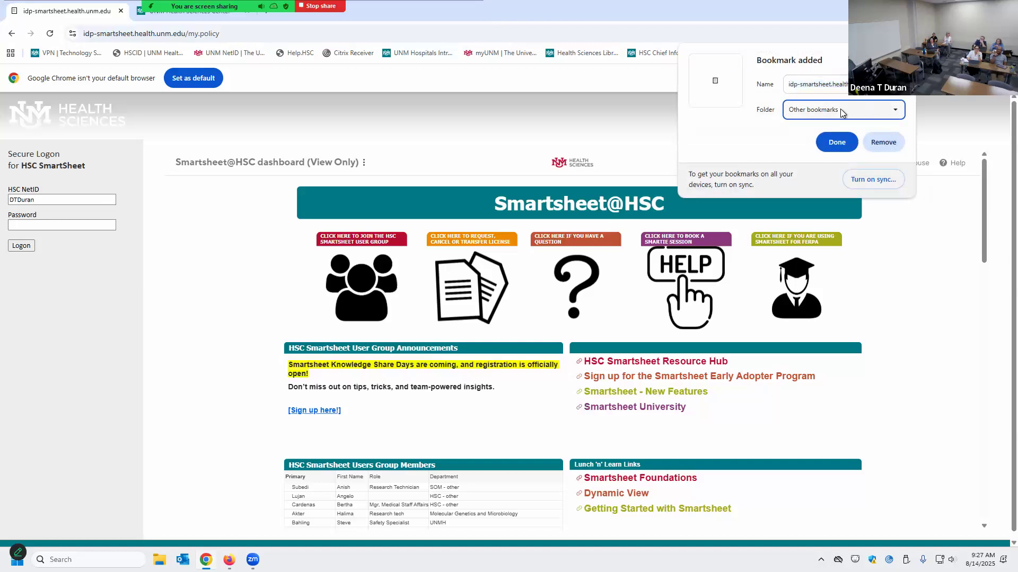
left_click(841, 135)
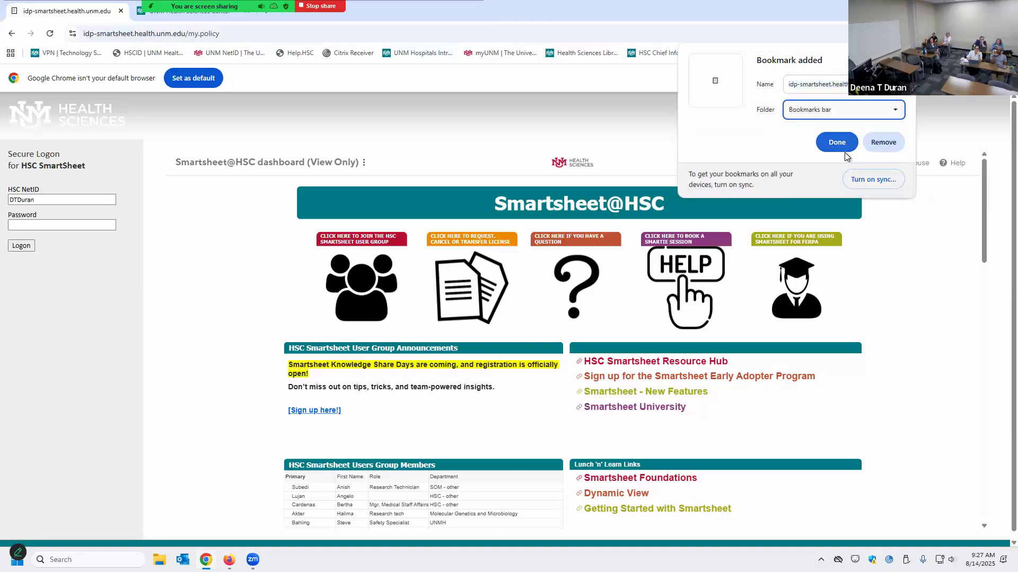
left_click(847, 149)
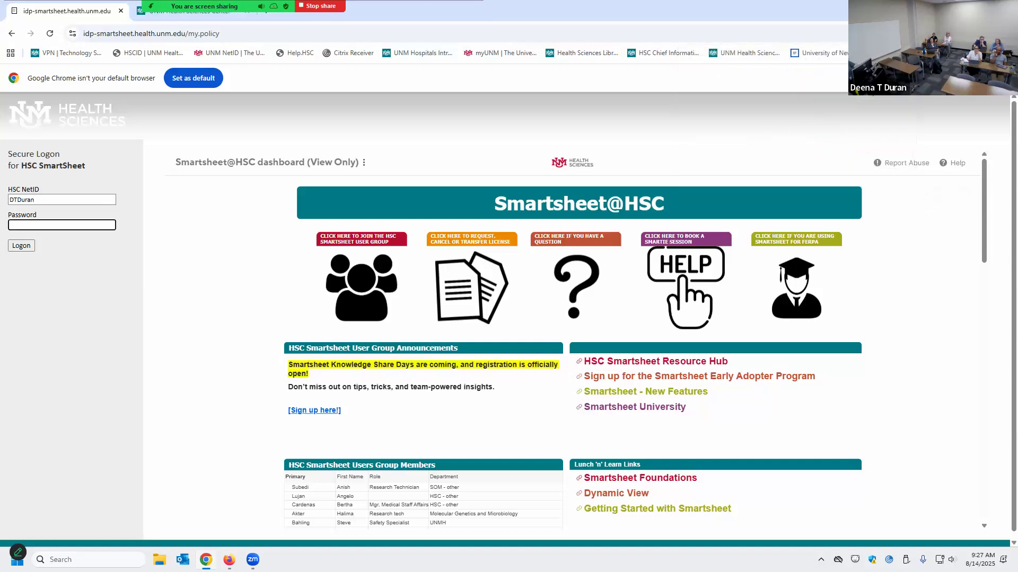
Edit the bookmark's URL down to smartsheet.health.unm.edu and save it
right_click(888, 55)
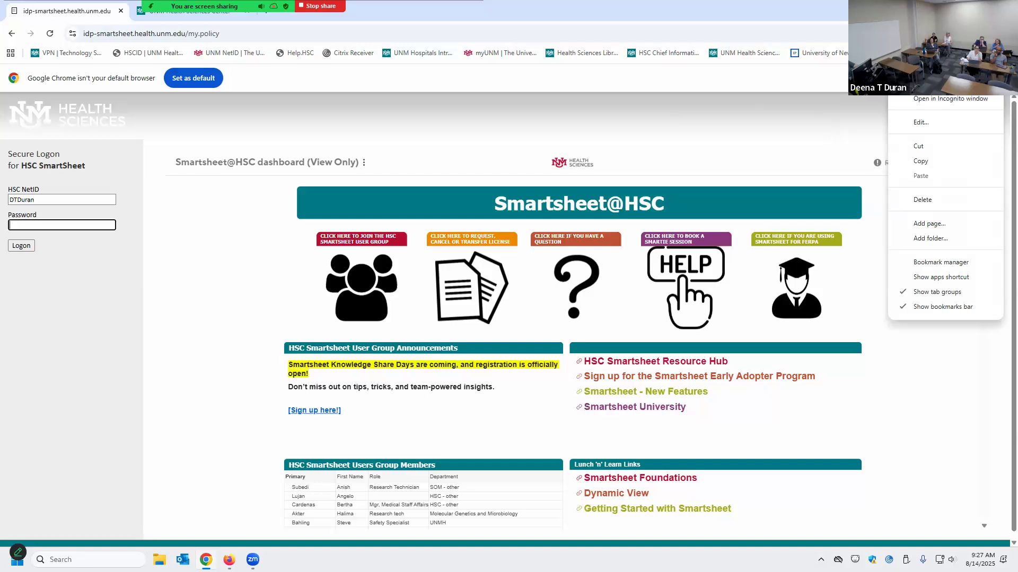
left_click(920, 122)
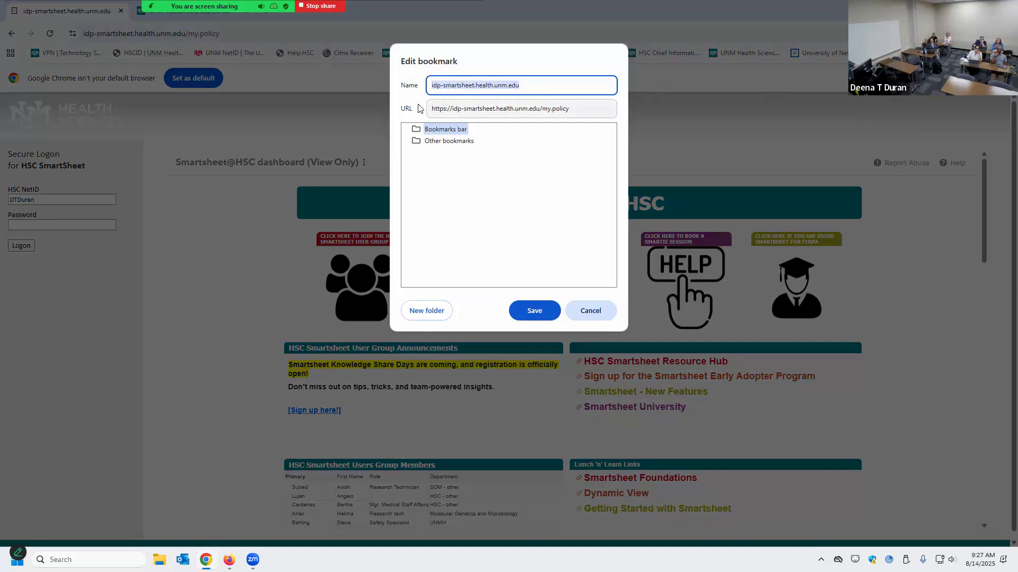
left_click(465, 109)
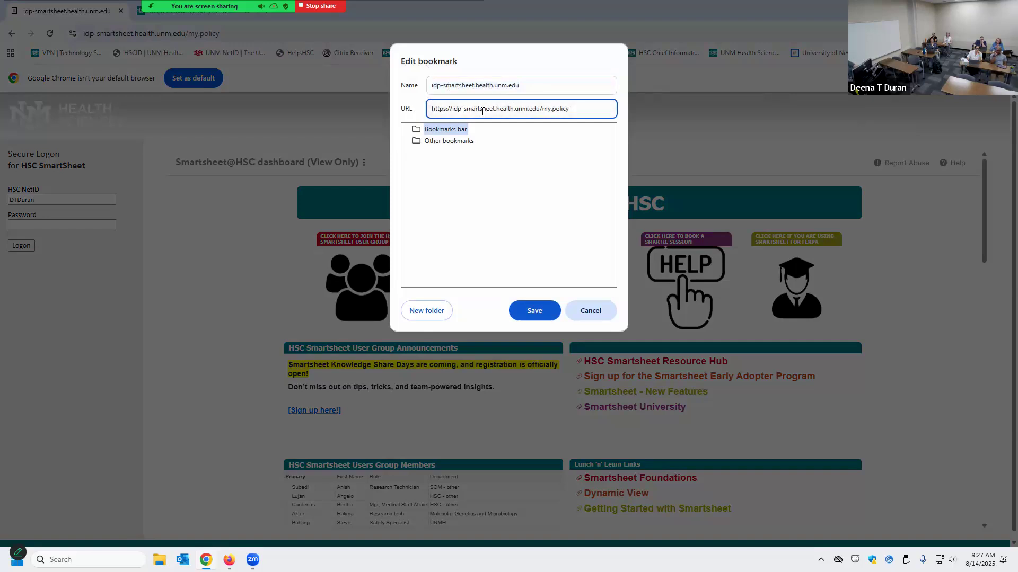
key("BackSpace")
key("BackSpace")
key("BackSpace")
key("BackSpace")
key("BackSpace")
key("BackSpace")
key("BackSpace")
key("BackSpace")
key("BackSpace")
key("BackSpace")
key("BackSpace")
key("BackSpace")
left_click_drag(532, 112, 507, 116)
key("BackSpace")
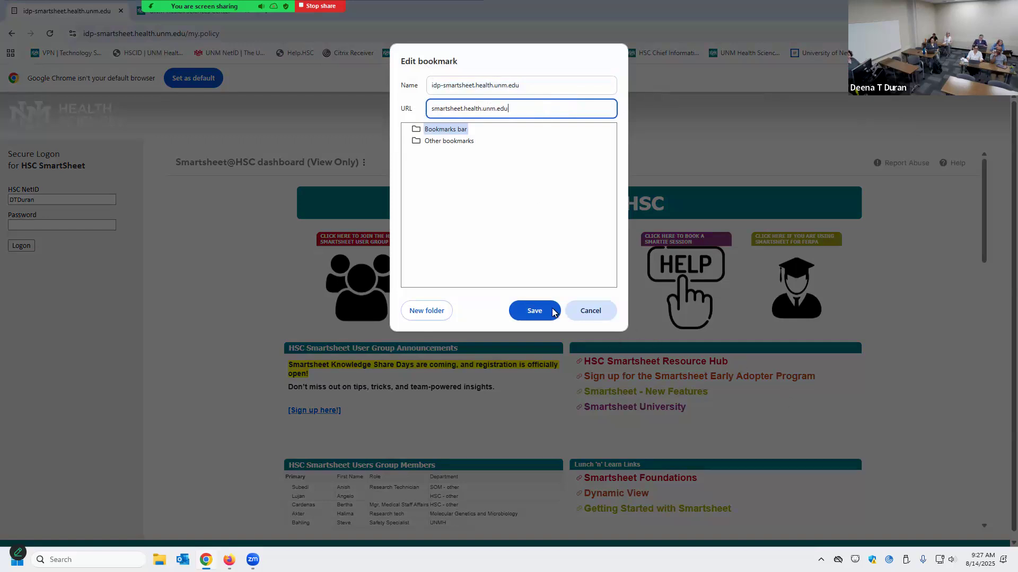
left_click(534, 310)
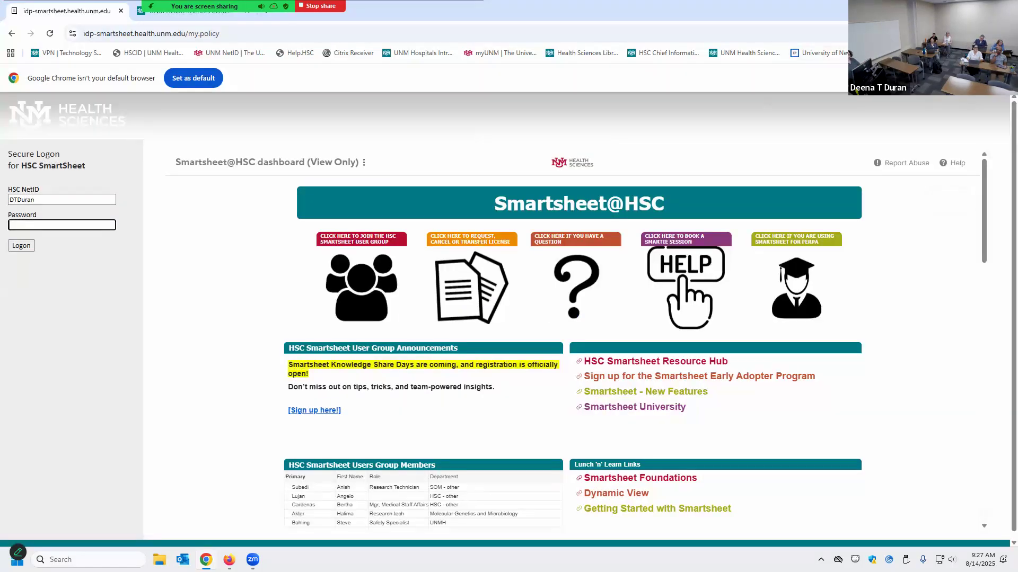
Dismiss the bookmark menu, then log on with the account password
right_click(916, 56)
left_click(934, 203)
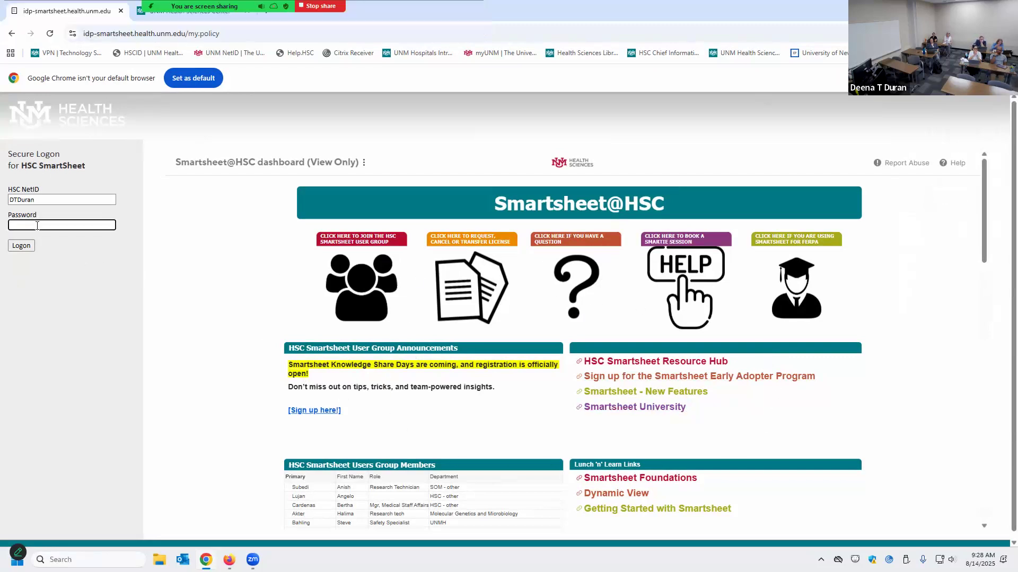
type("***")
key("Return")
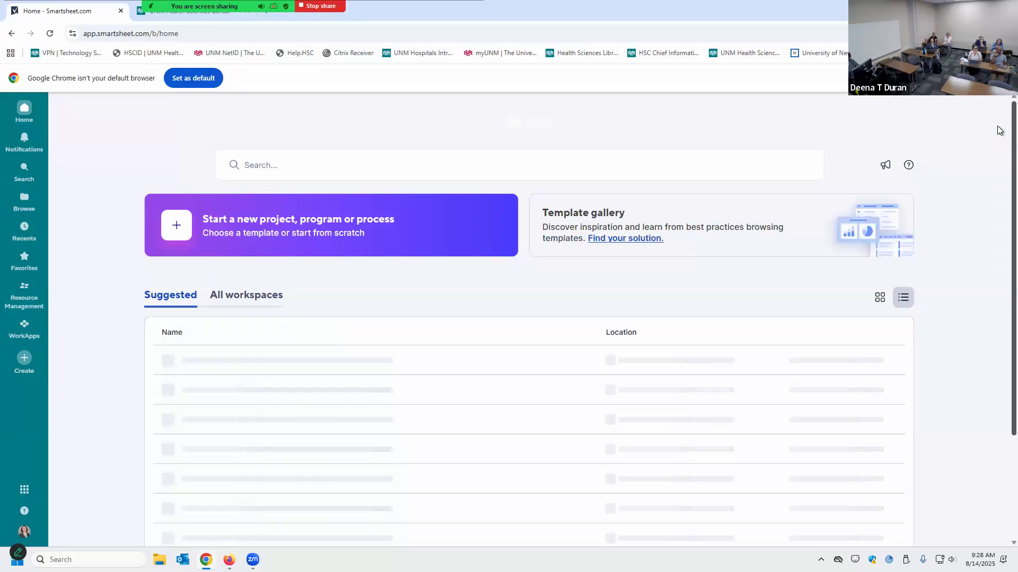
Close Chrome's default-browser prompt while the Smartsheet home page loads
left_click(1005, 78)
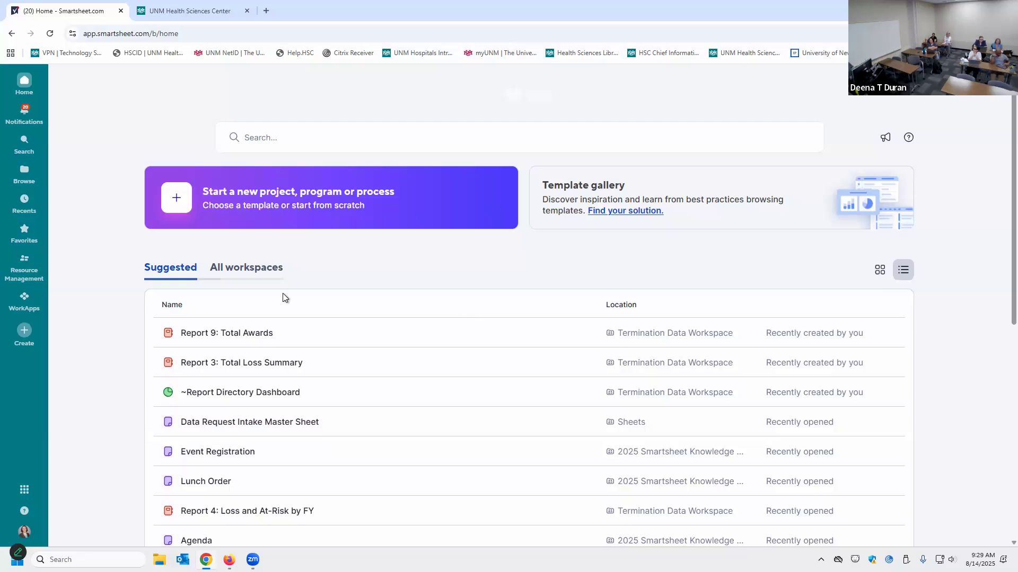
From Create, open the full Solution templates gallery with View all templates
left_click(24, 332)
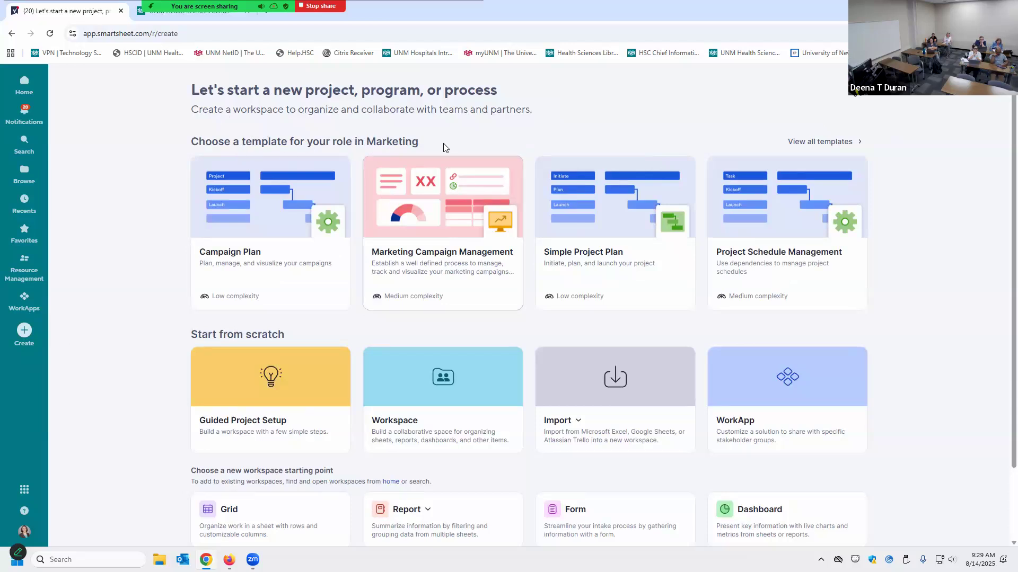
left_click(806, 143)
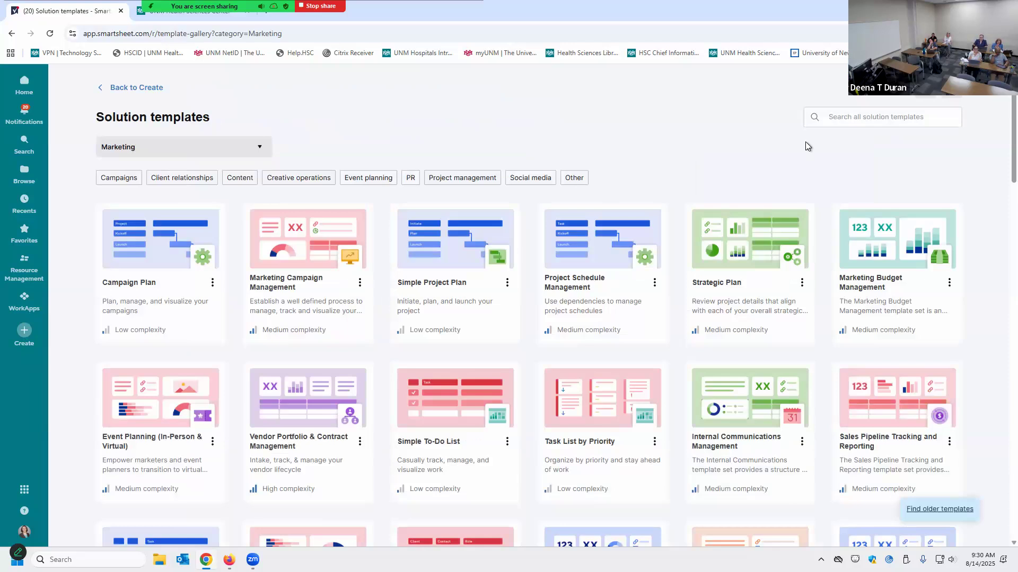
left_click(121, 87)
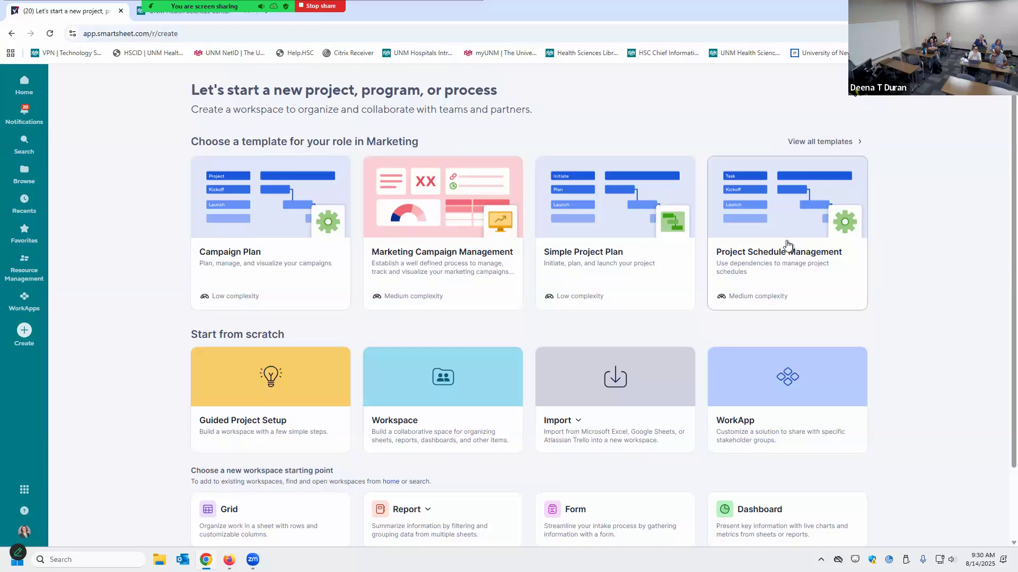
left_click(832, 142)
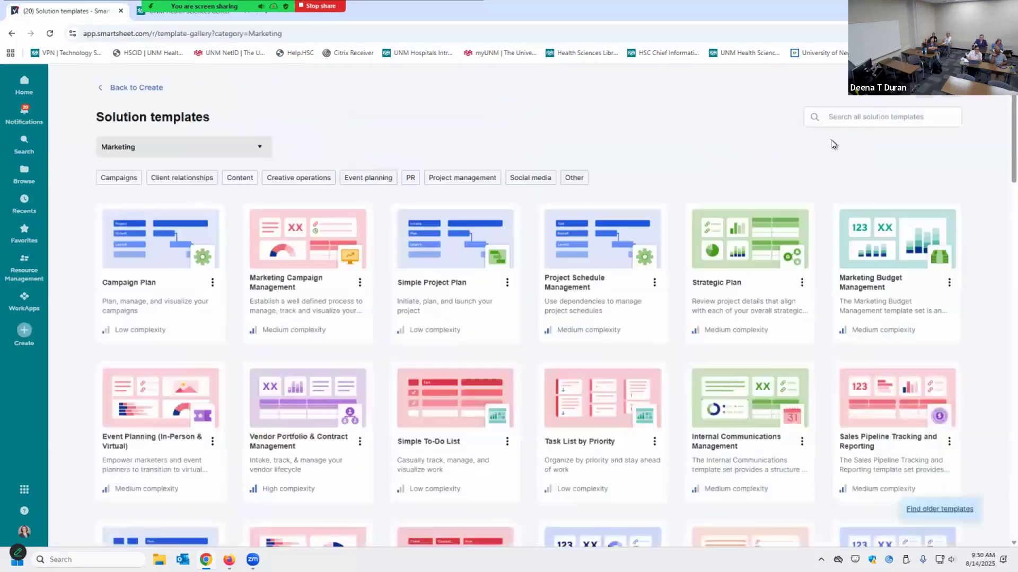
Pick Project management from the template category dropdown
left_click(262, 147)
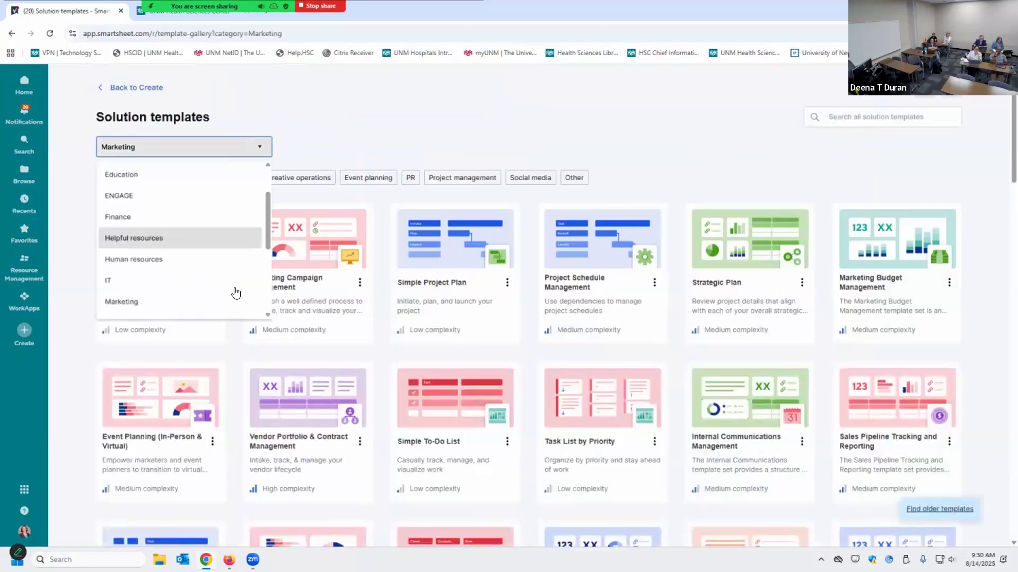
scroll(228, 231, "up", 2)
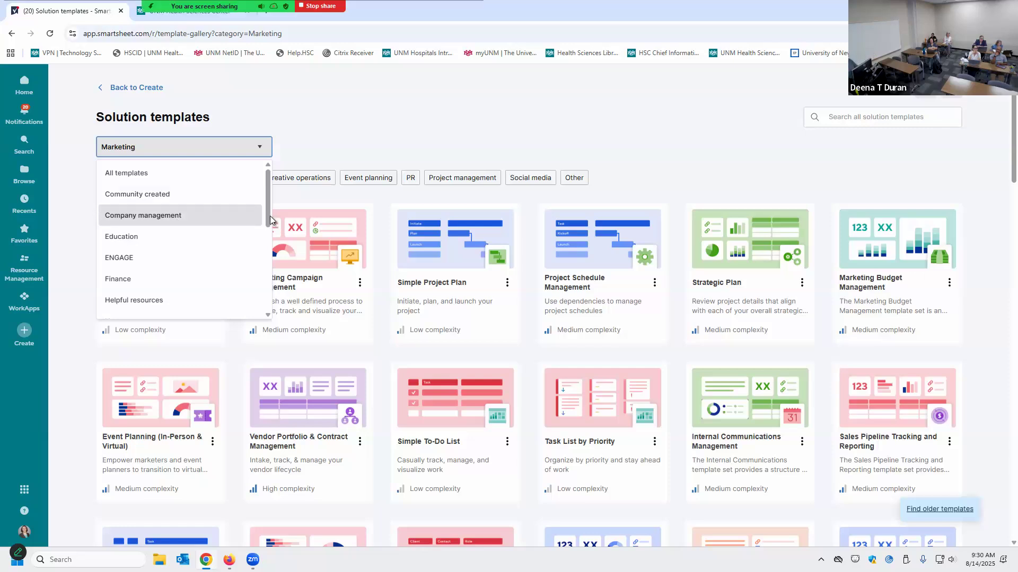
left_click_drag(270, 221, 260, 280)
scroll(258, 283, "down", 1)
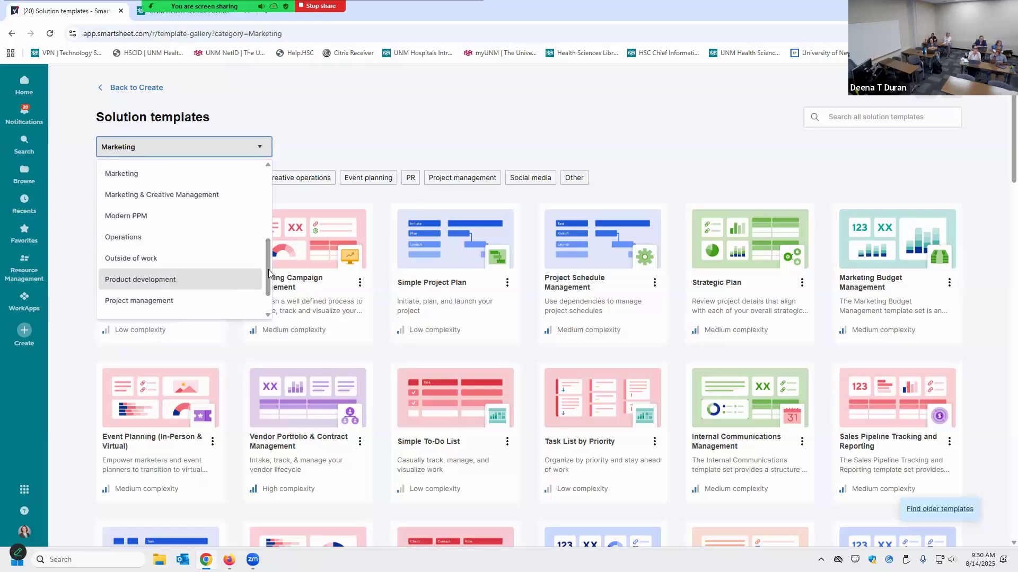
scroll(265, 280, "down", 1)
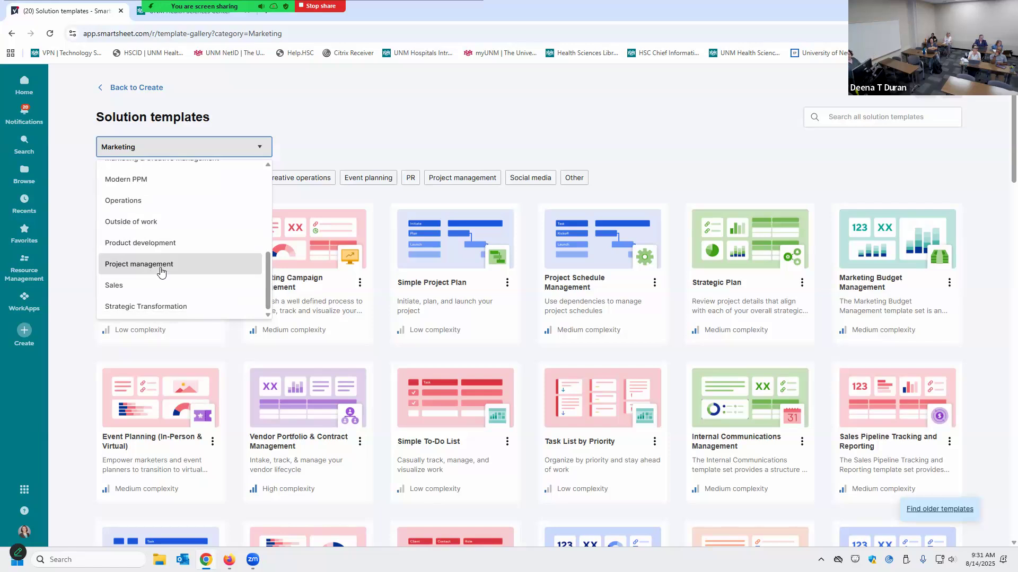
left_click(161, 270)
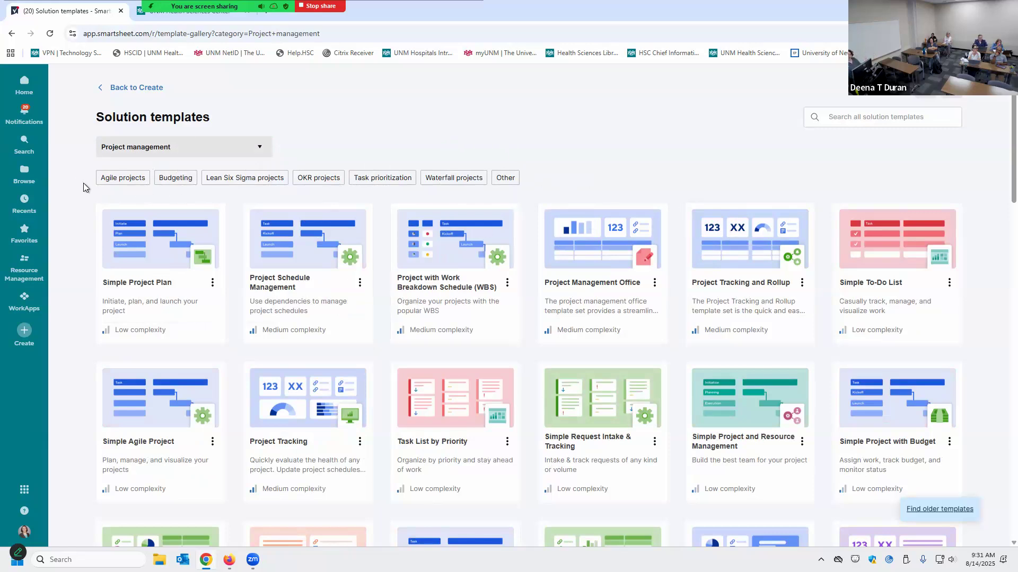
Try the Agile, Waterfall and OKR project filters on the gallery
left_click(118, 187)
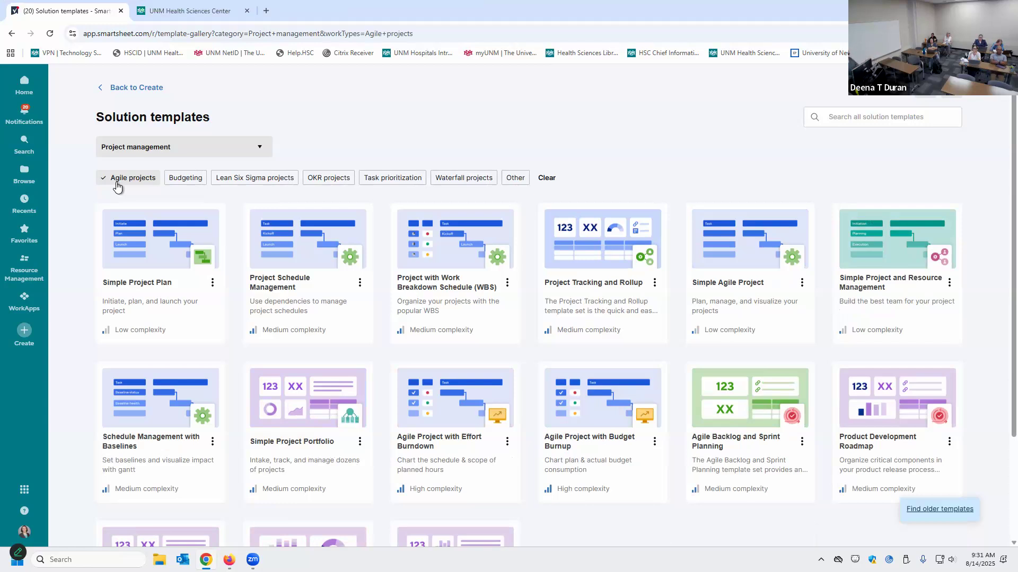
left_click(465, 180)
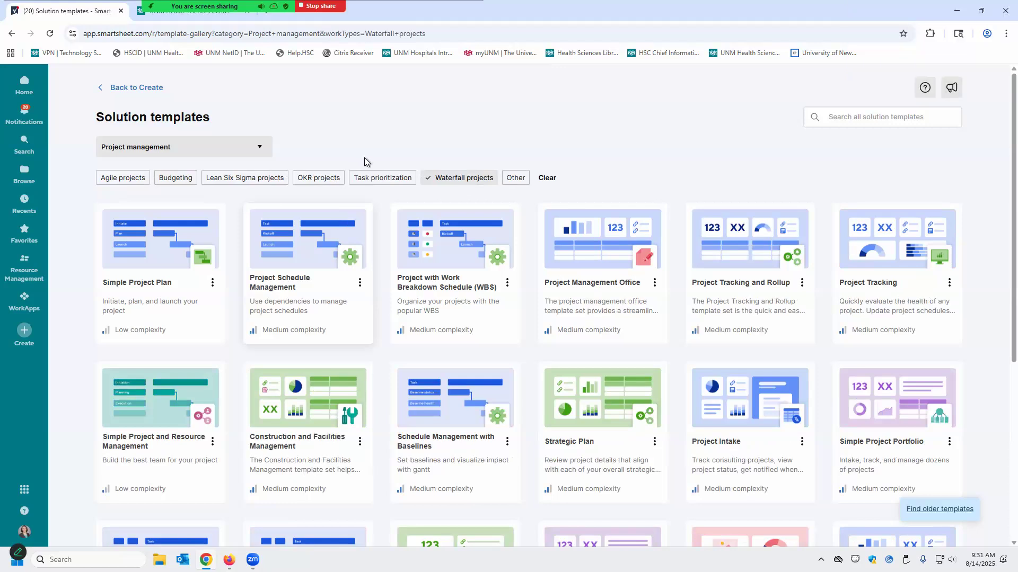
left_click(467, 183)
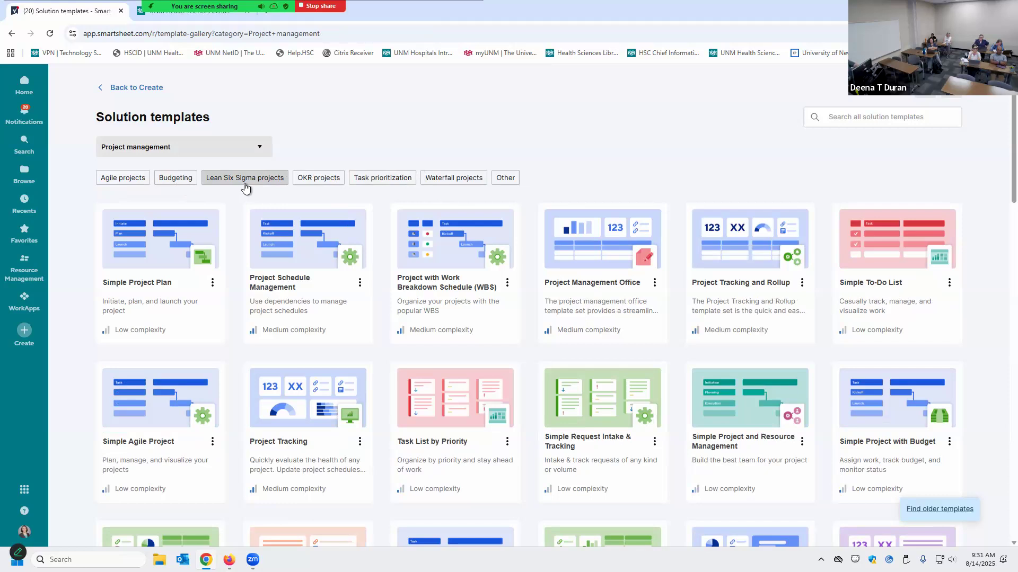
left_click(318, 178)
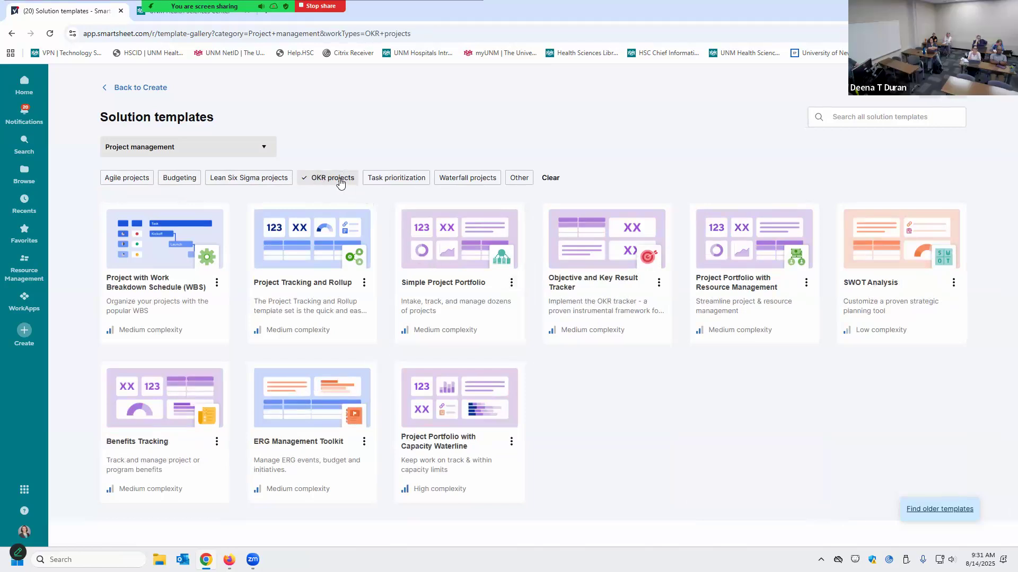
Check the Zoom meeting window, then return to the Smartsheet gallery
mouse_move(253, 560)
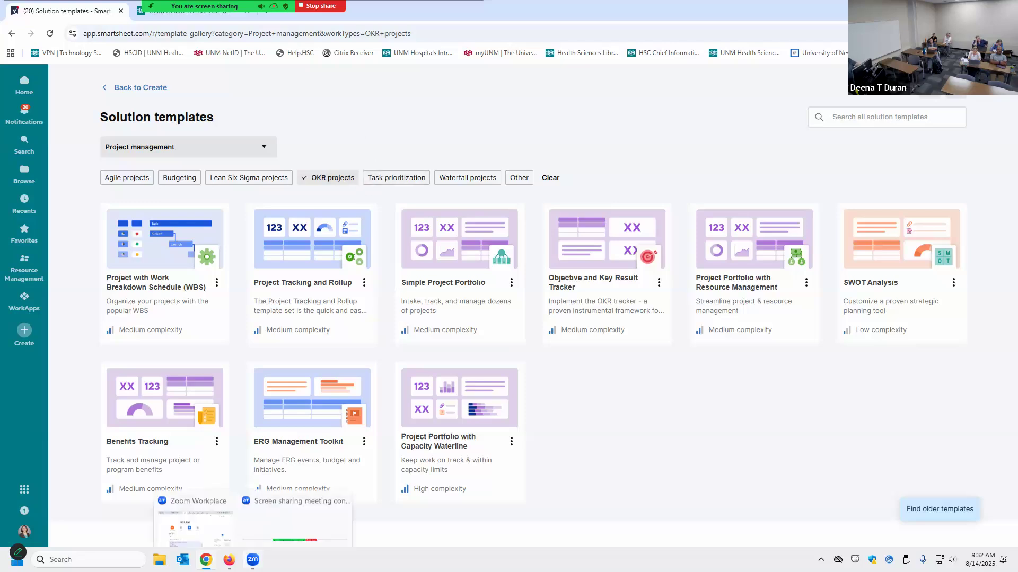
left_click(196, 507)
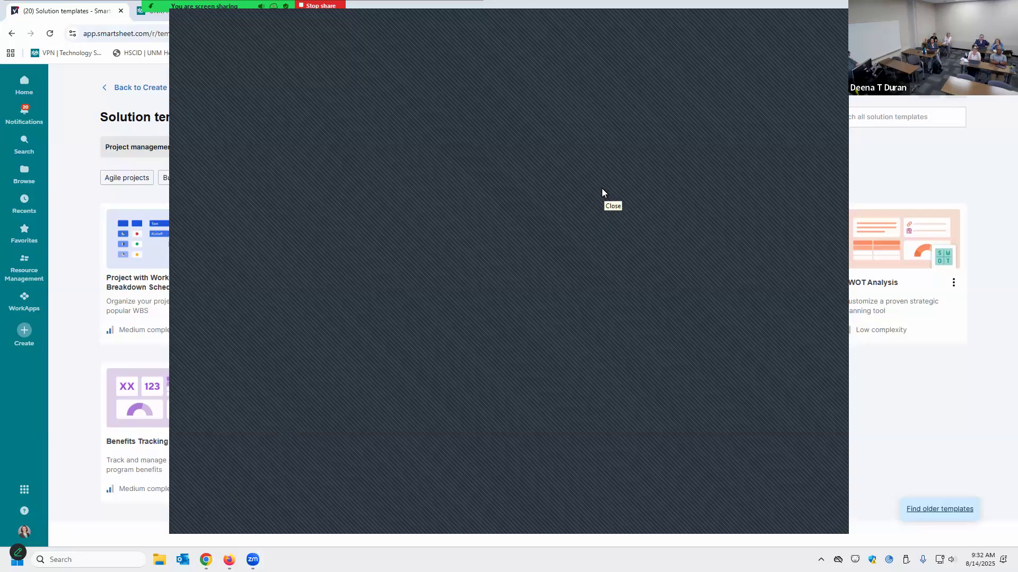
left_click(790, 20)
left_click(348, 153)
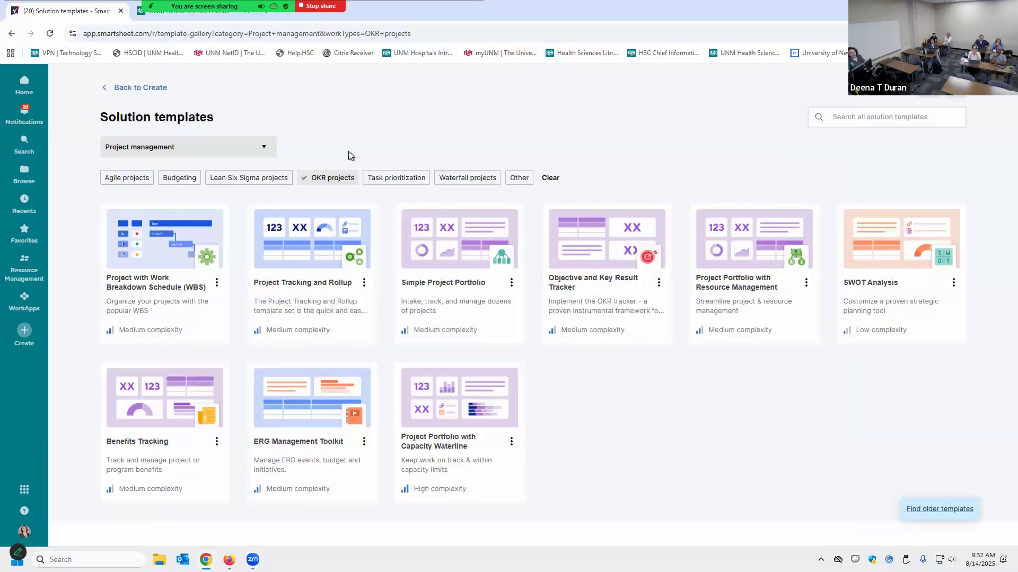
Clear the OKR and Task prioritization filters and open the Project Tracking and Rollup template
left_click(408, 182)
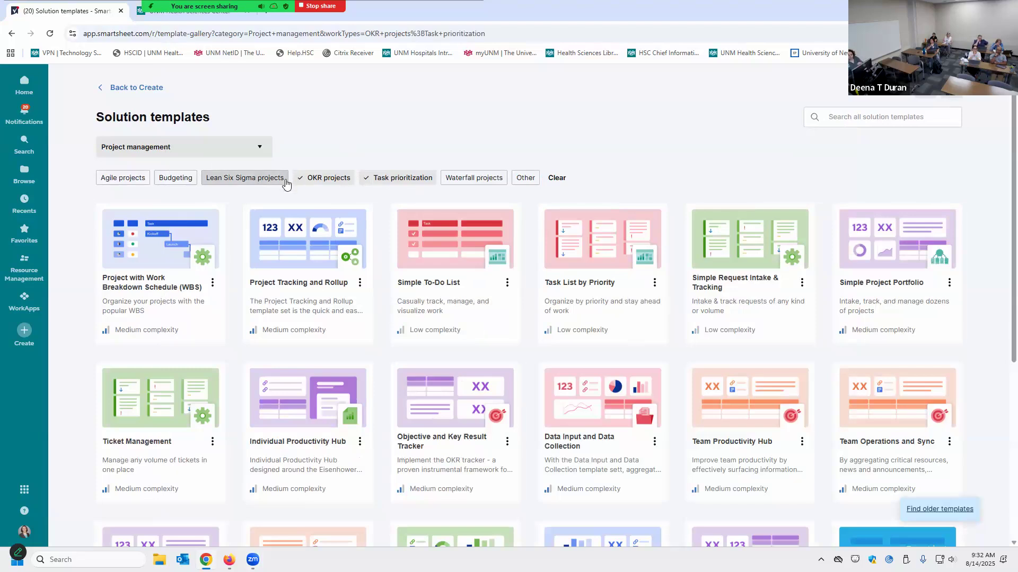
left_click(339, 183)
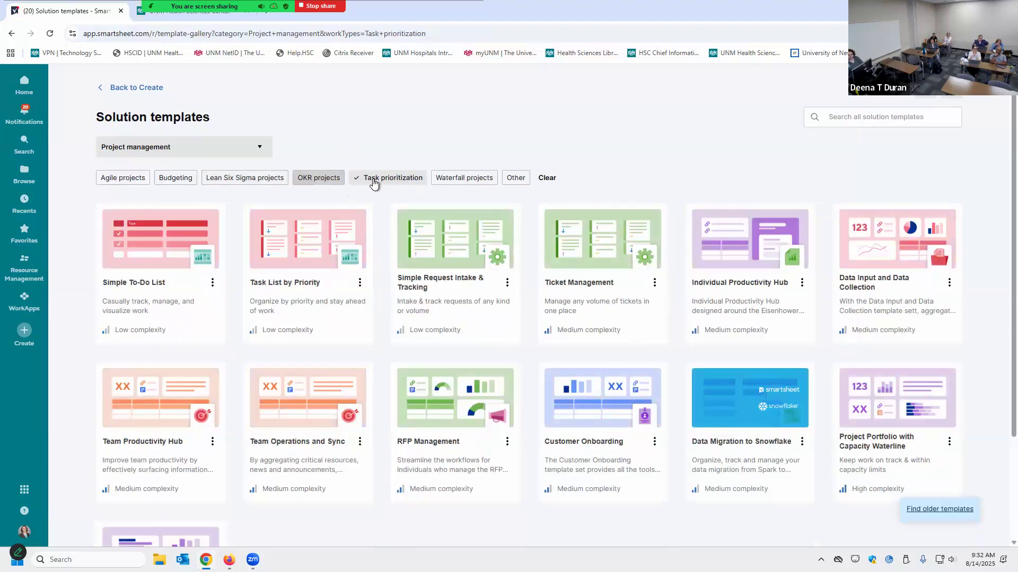
left_click(379, 177)
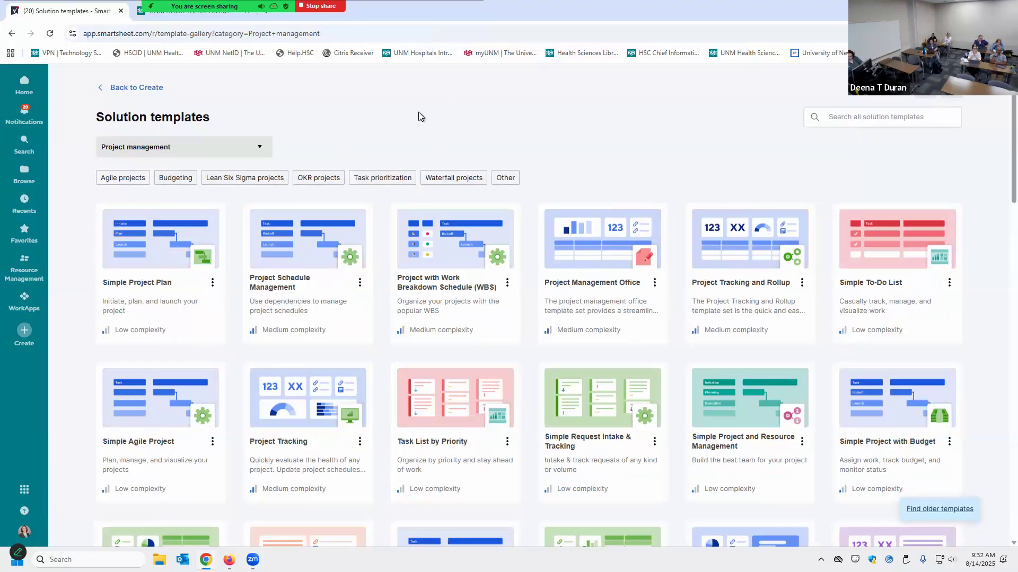
left_click(734, 289)
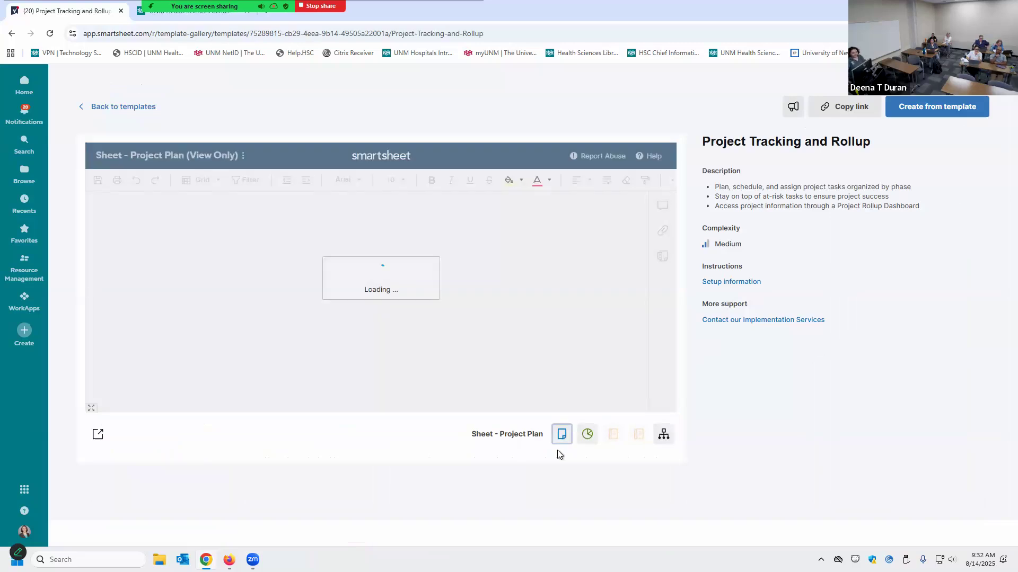
Close the Zoom meeting chat and show the template's process map
mouse_move(185, 16)
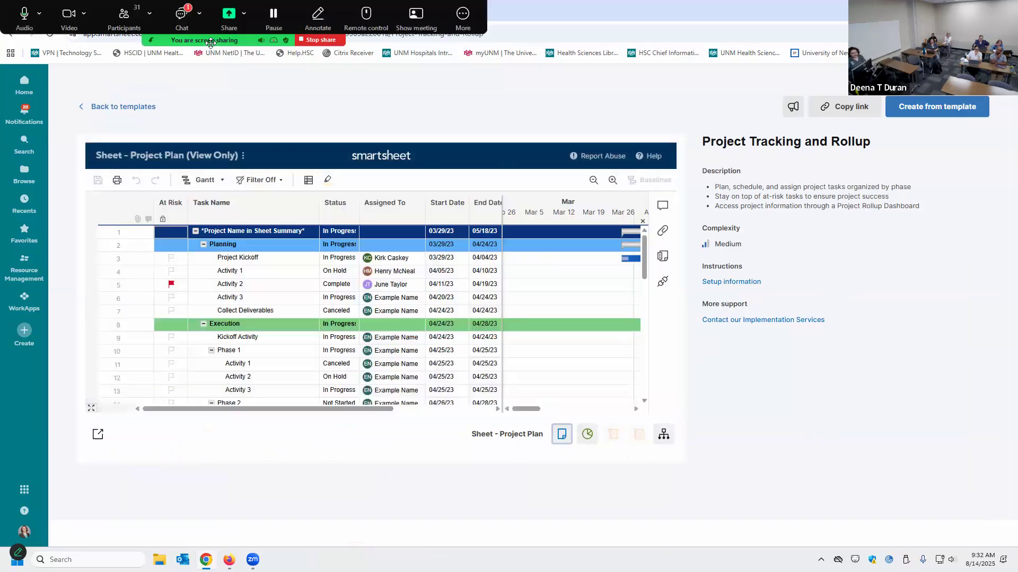
left_click(185, 16)
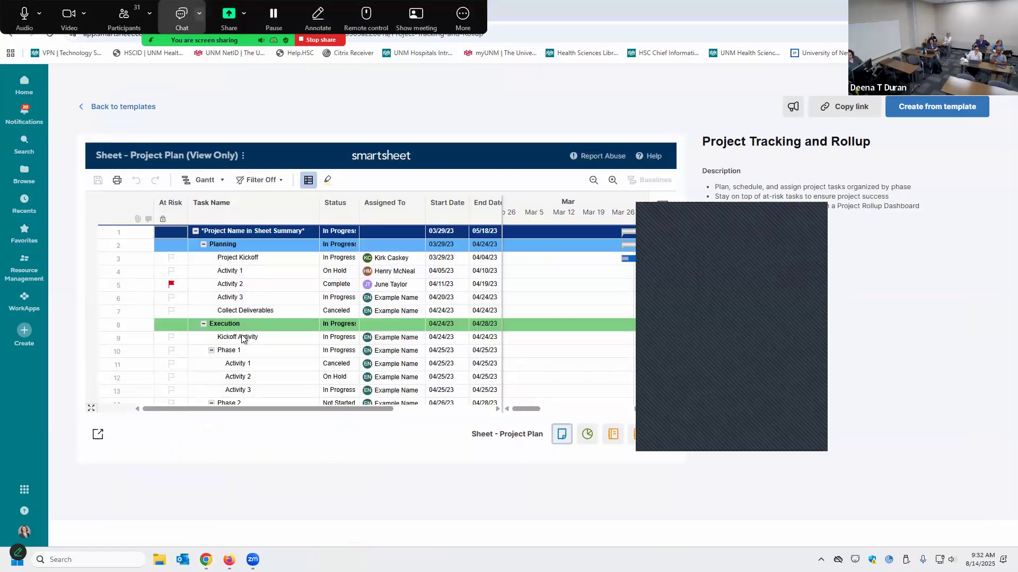
left_click(818, 213)
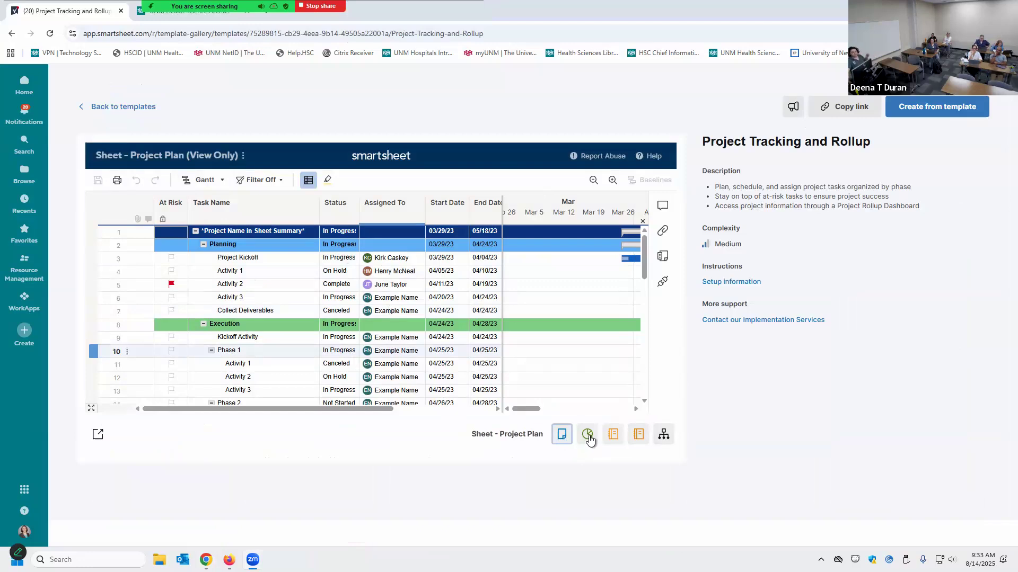
left_click(663, 436)
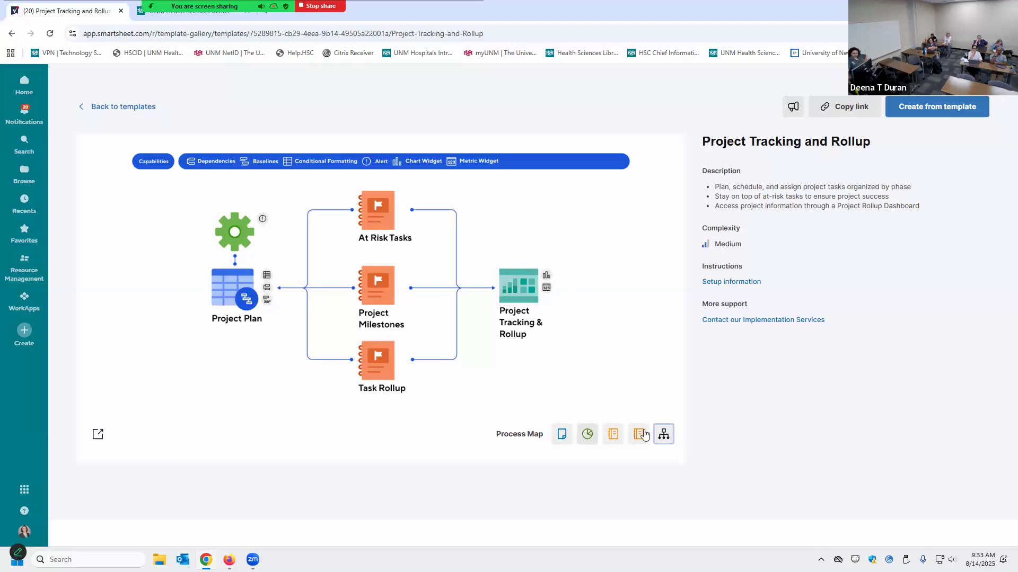
Preview the Project Tracking & Rollup dashboard, scrolling through it
left_click(585, 434)
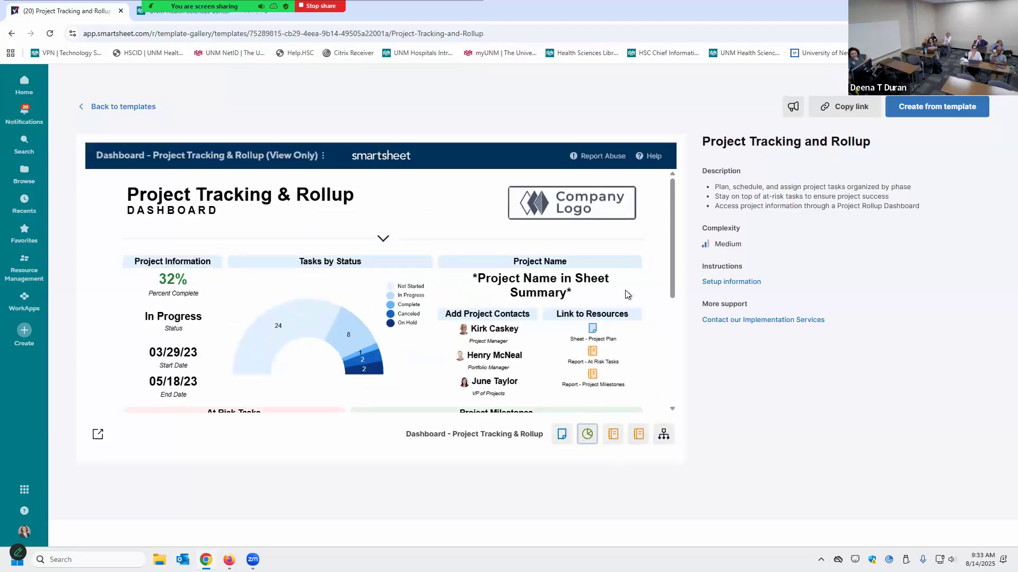
scroll(559, 309, "down", 3)
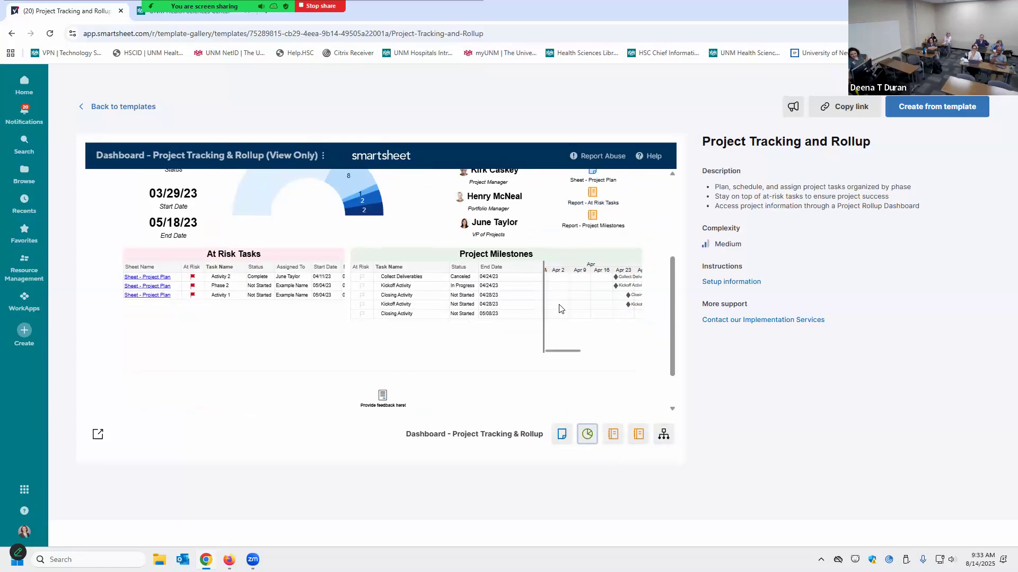
scroll(549, 342, "down", 1)
scroll(550, 342, "up", 4)
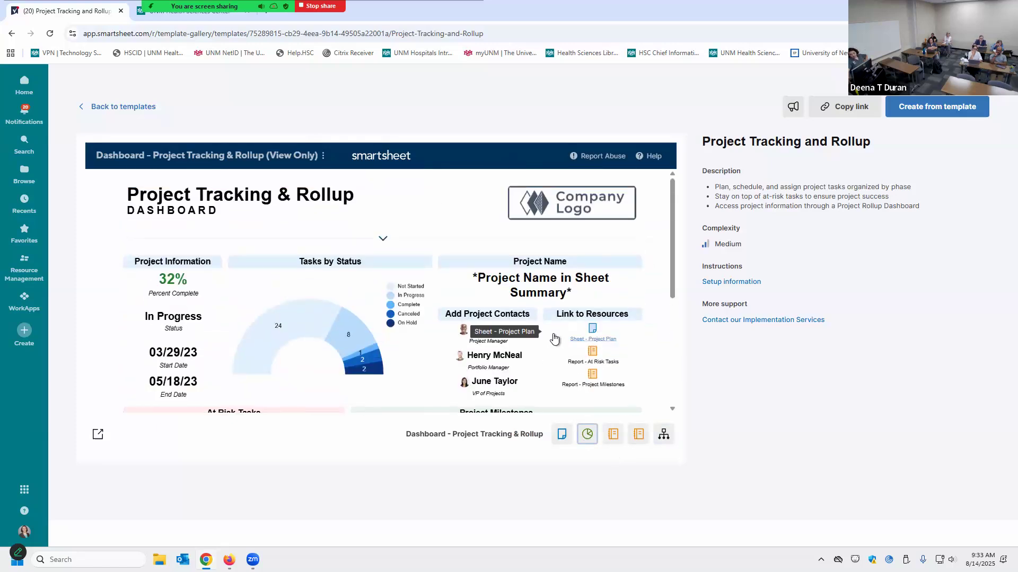
Return the preview to the Project Plan sheet, review its tasks, and choose to use the template
left_click(561, 435)
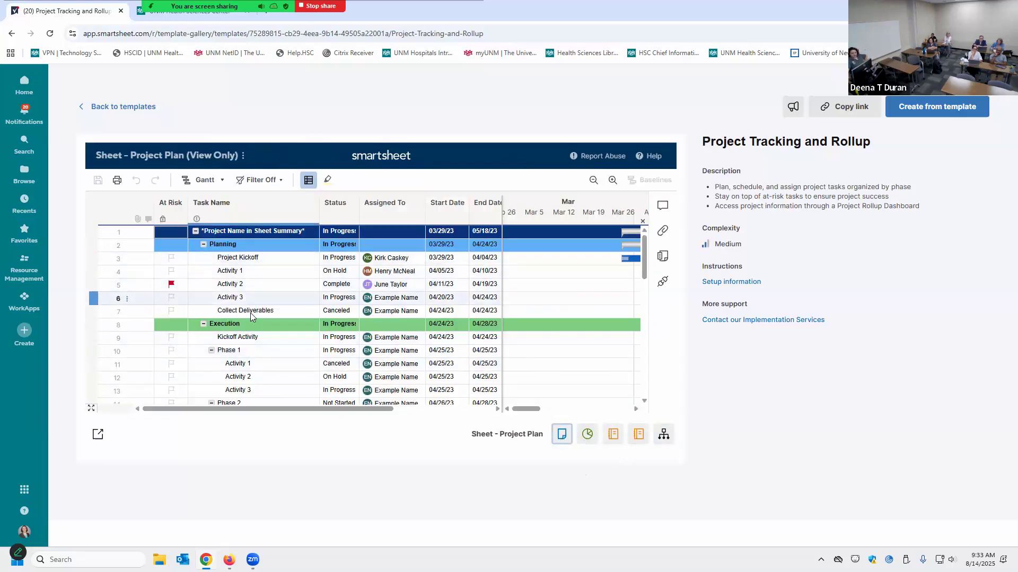
scroll(268, 341, "down", 1)
scroll(268, 342, "down", 4)
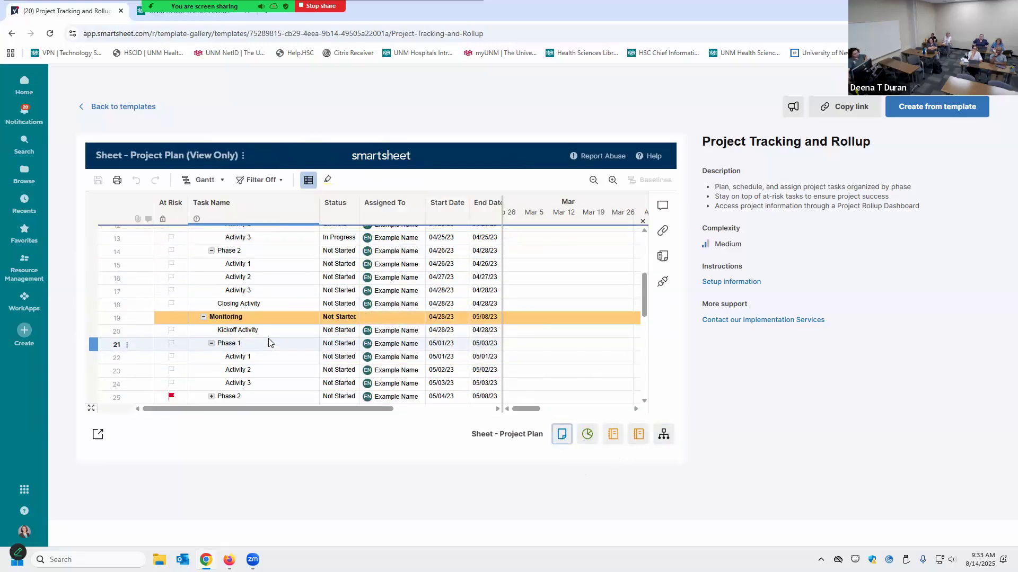
scroll(272, 337, "up", 4)
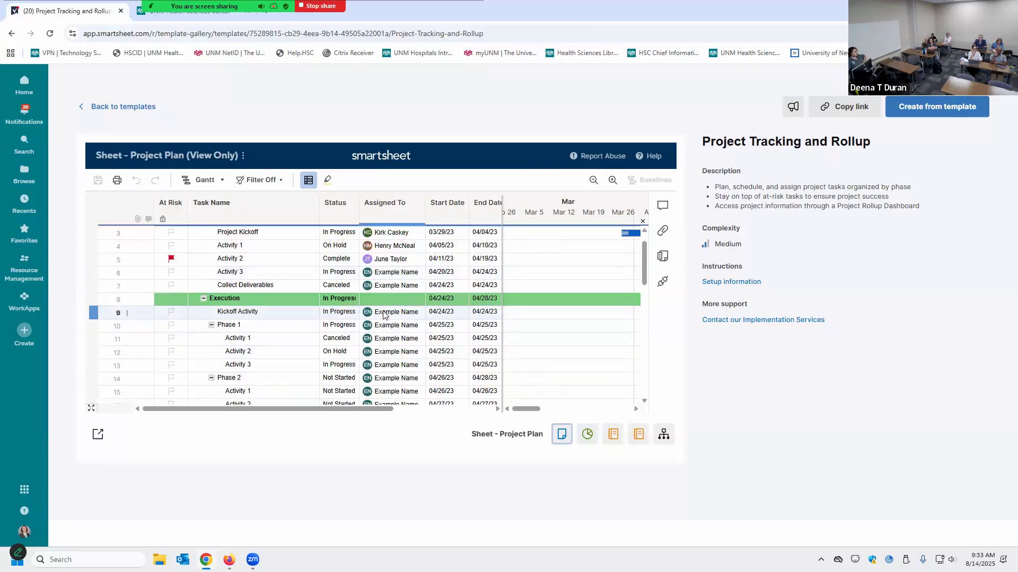
scroll(380, 313, "up", 1)
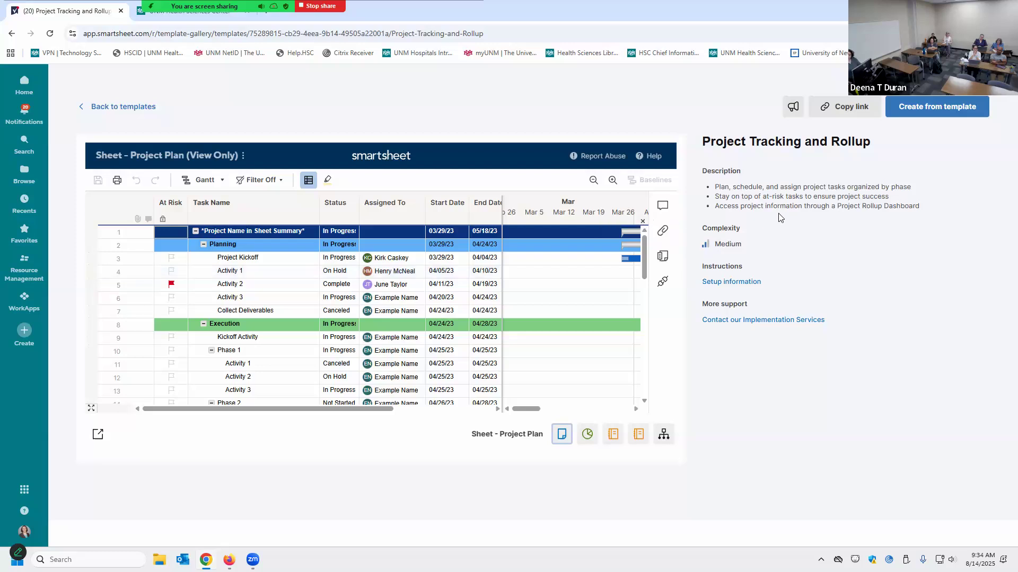
left_click(936, 108)
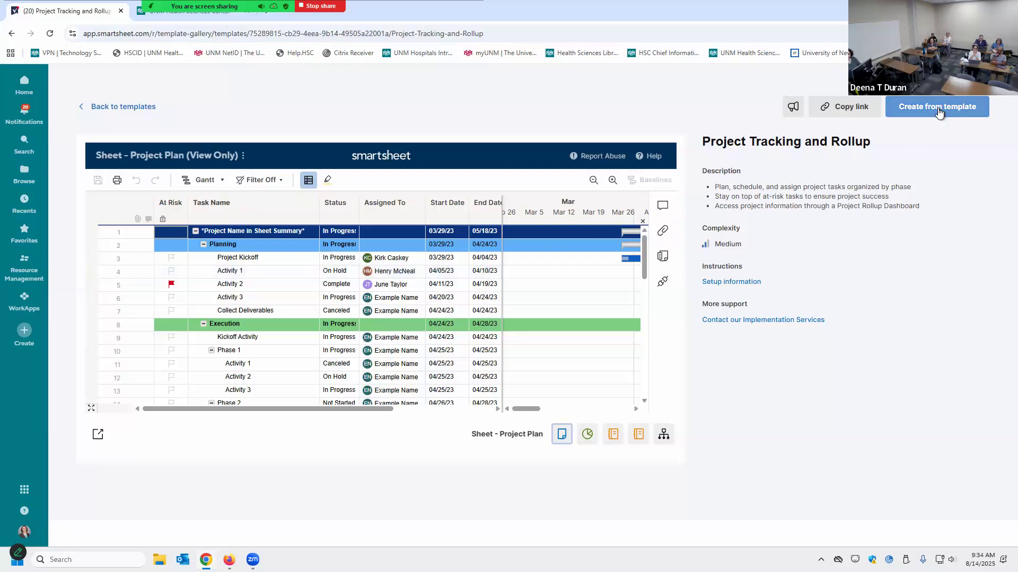
Create the template copy, then switch Sheet - Project Plan from Gantt to Grid view
left_click(937, 109)
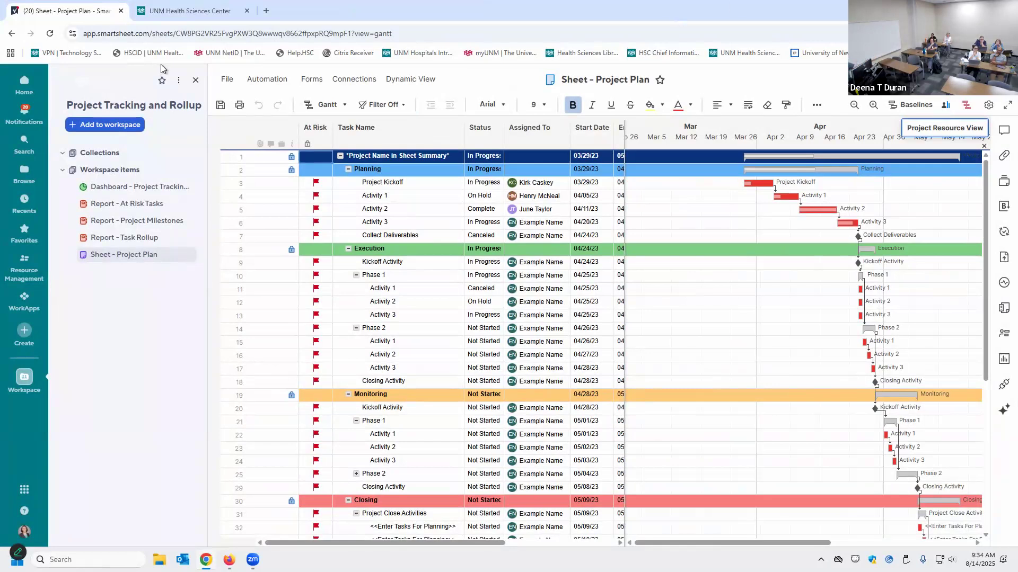
left_click(196, 81)
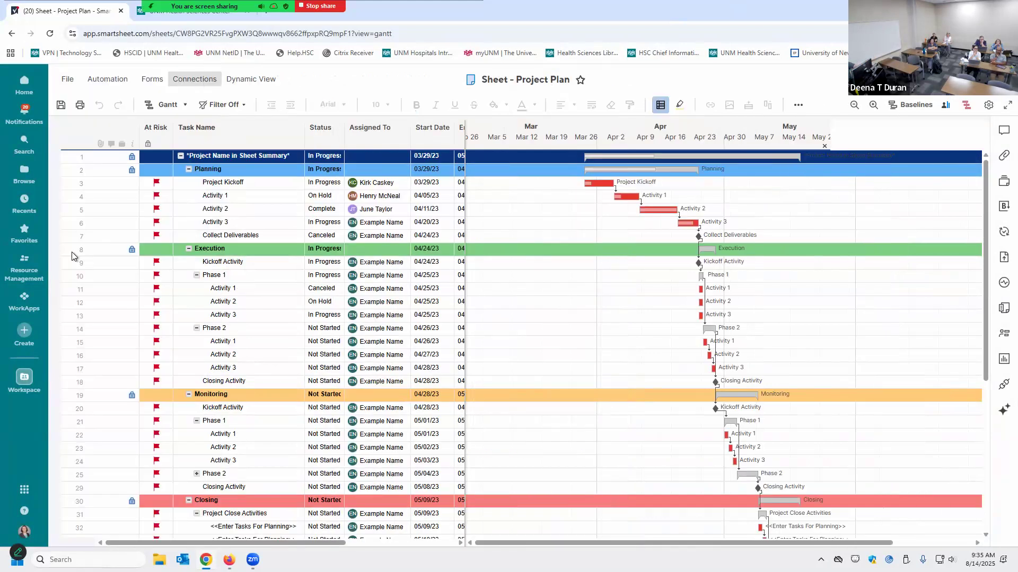
left_click(24, 380)
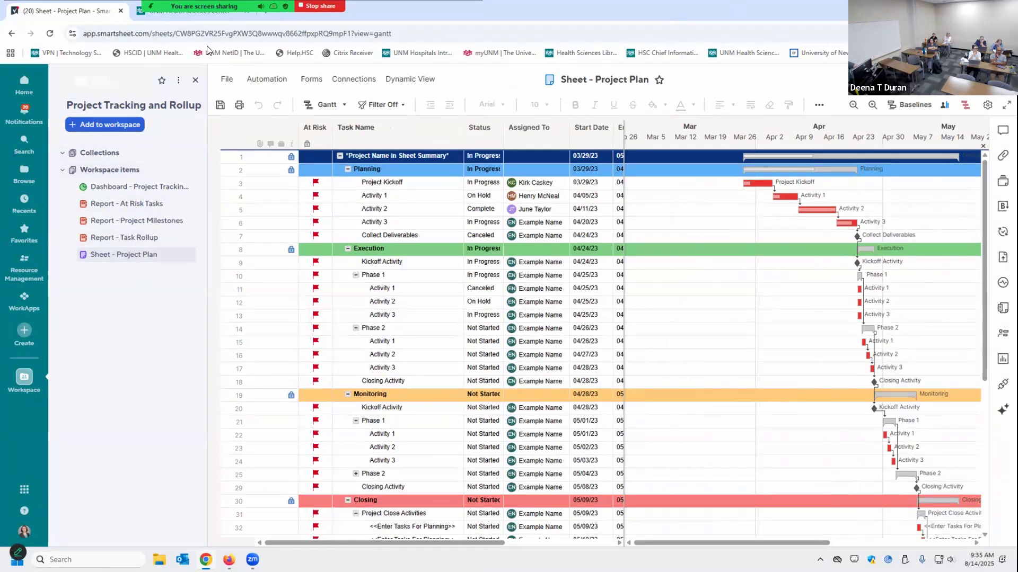
left_click(194, 81)
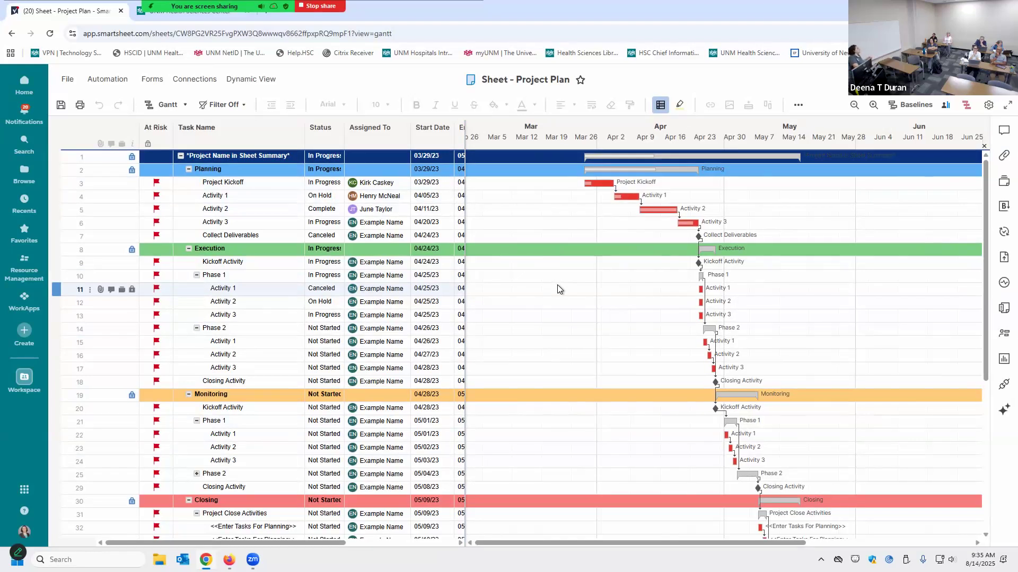
left_click(180, 106)
left_click(173, 195)
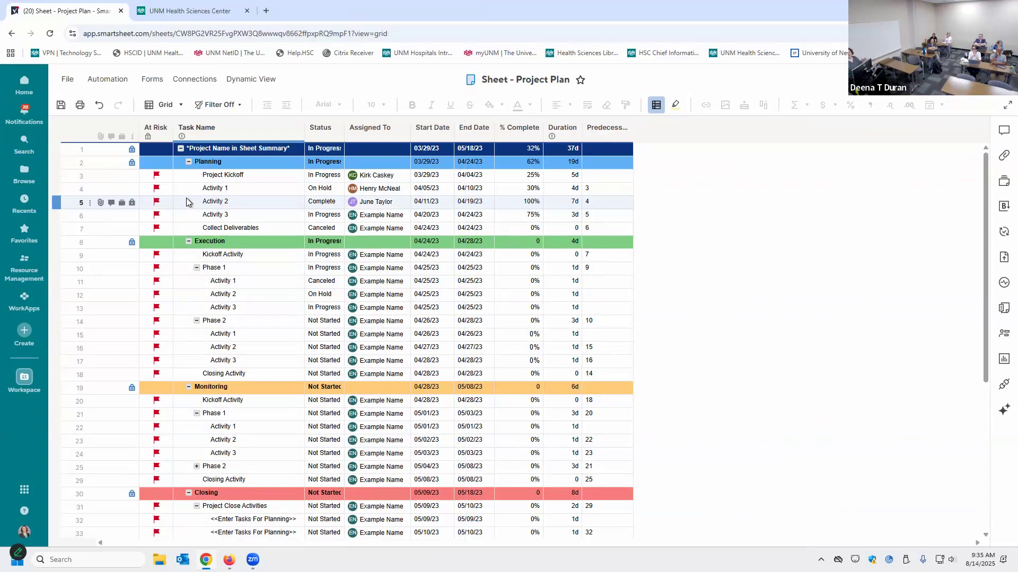
Open the Project Plan sheet's view list from the Grid view dropdown
left_click(164, 105)
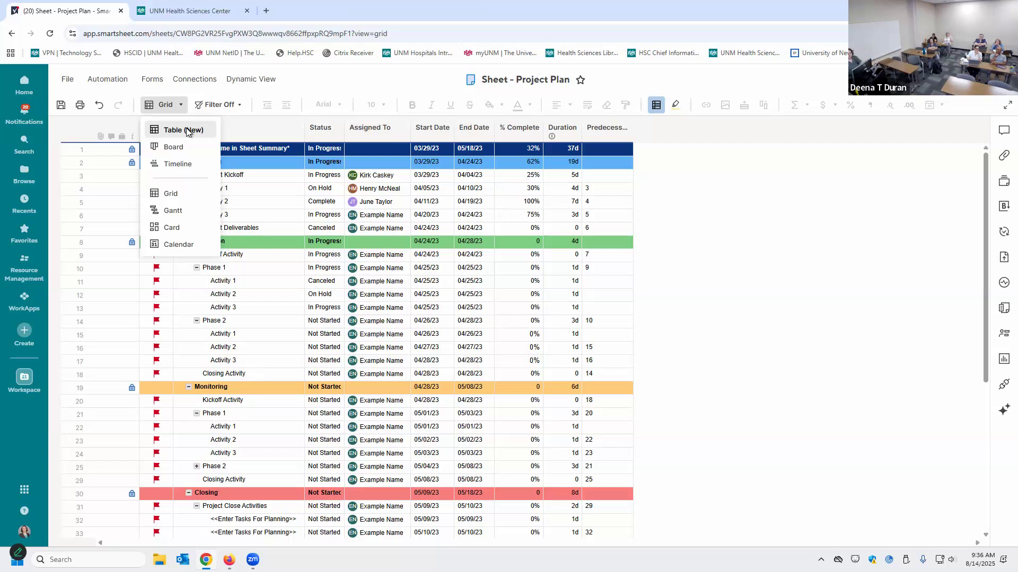
Switch the Project Plan sheet to the Table (New) view
left_click(186, 130)
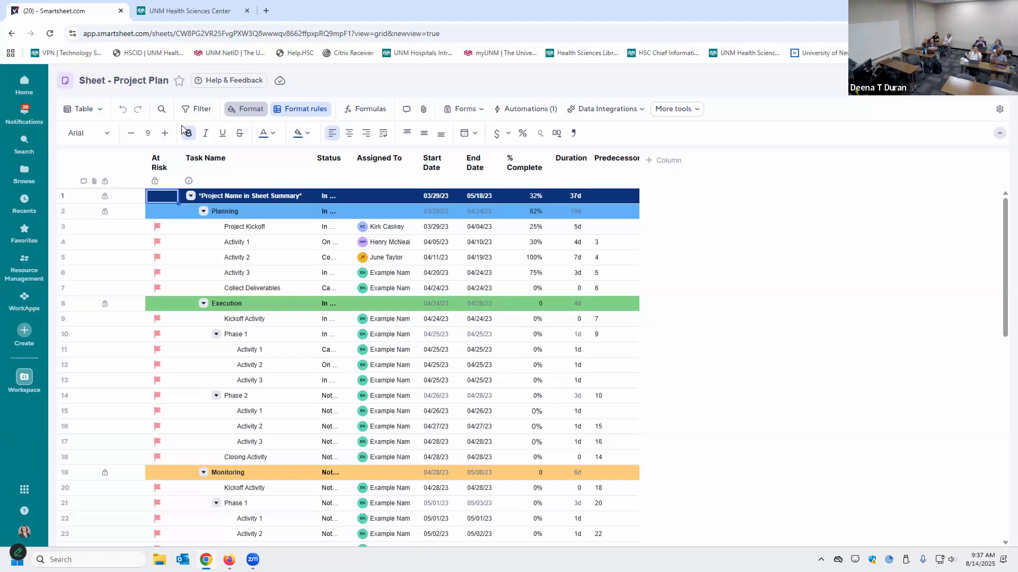
Widen the Status column so 'In Progress' shows in full, then open More tools
left_click(187, 132)
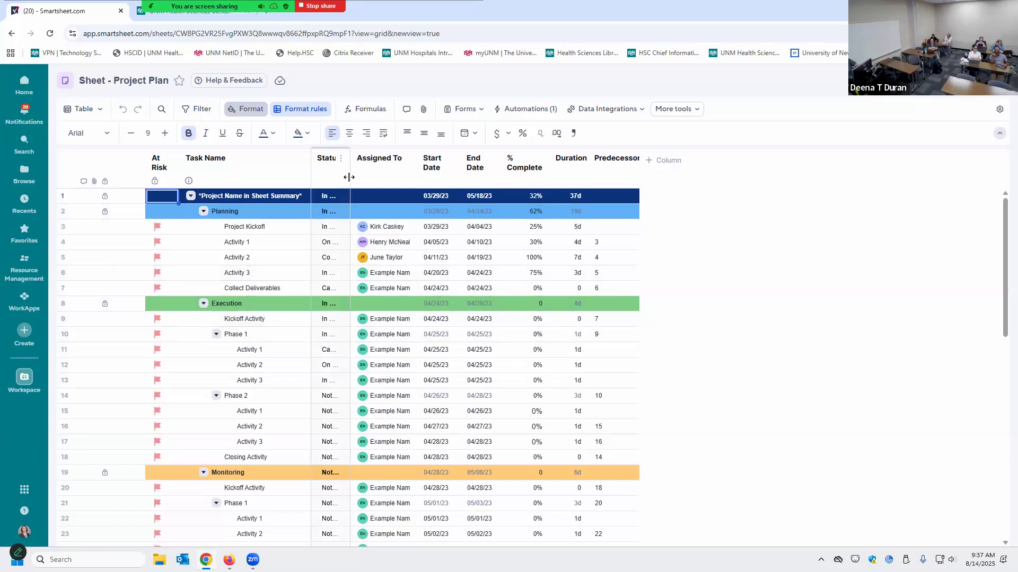
left_click_drag(349, 177, 374, 177)
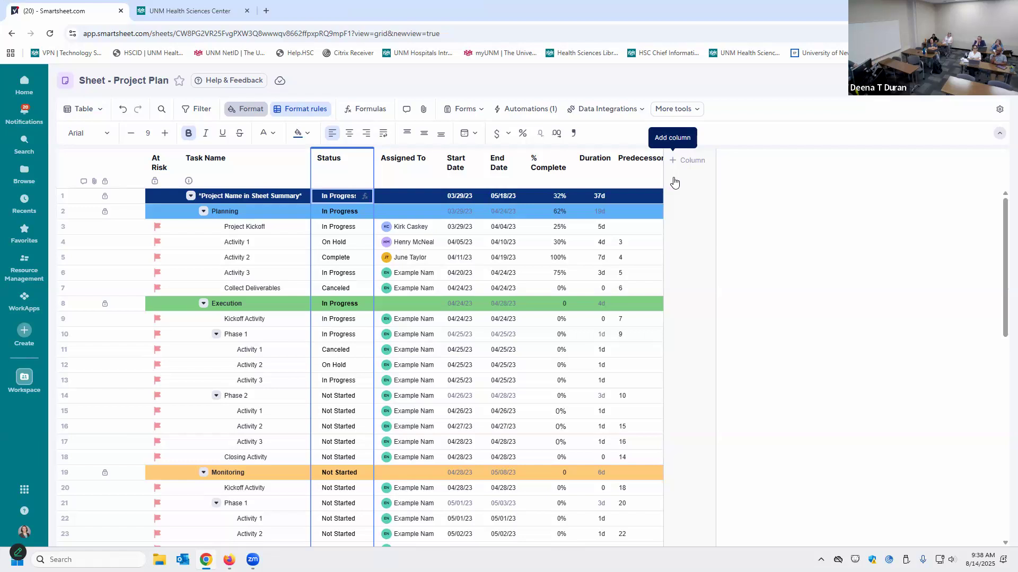
left_click(653, 114)
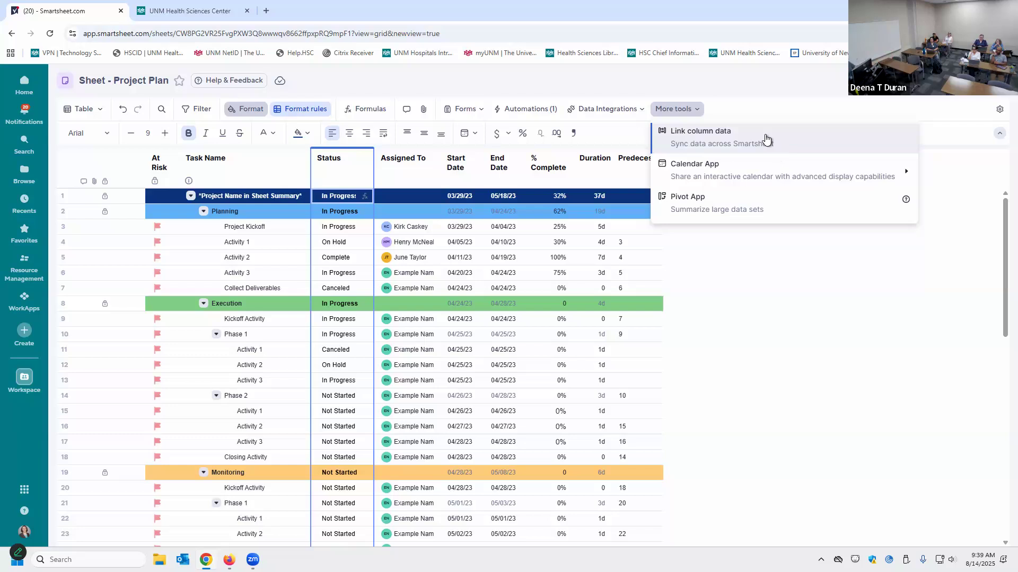
Close More tools, check the Forms menu, and open the Table view list
mouse_move(722, 175)
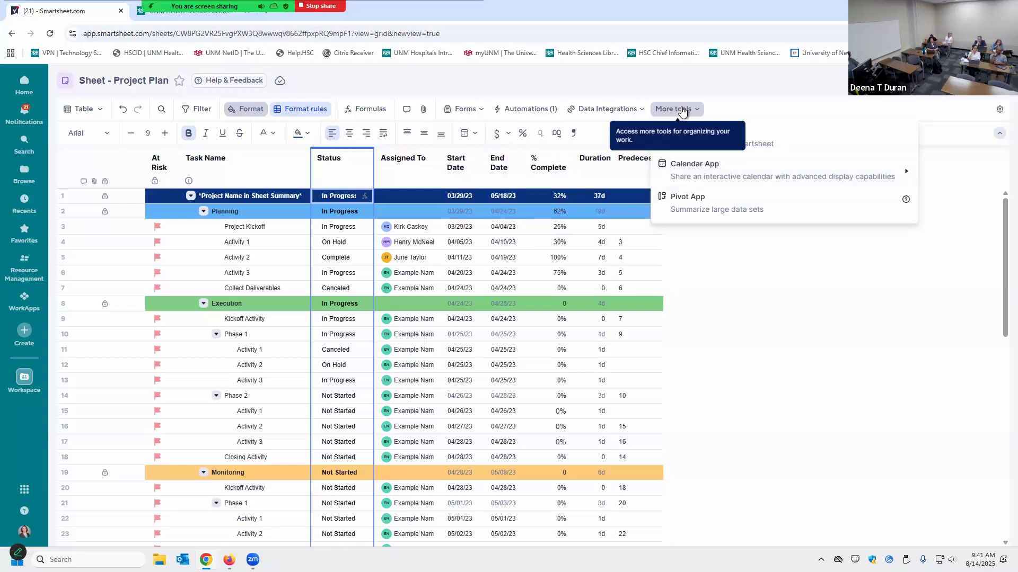
left_click(682, 110)
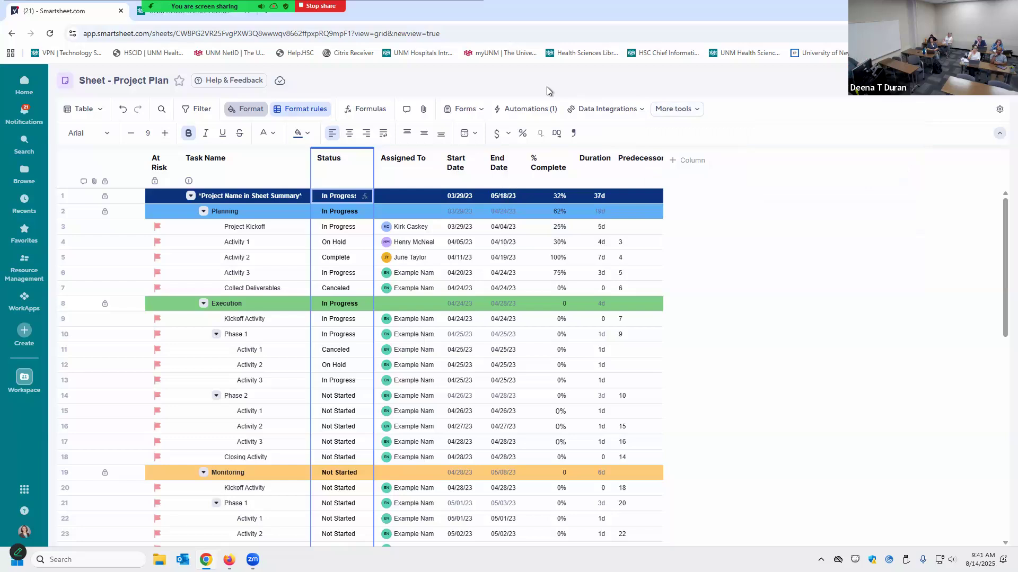
left_click(480, 113)
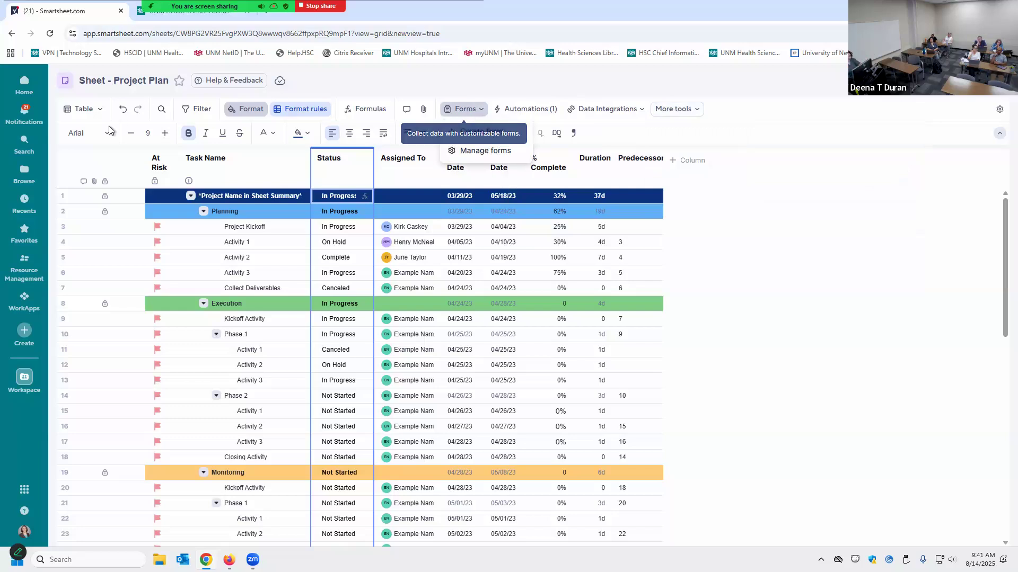
left_click(103, 111)
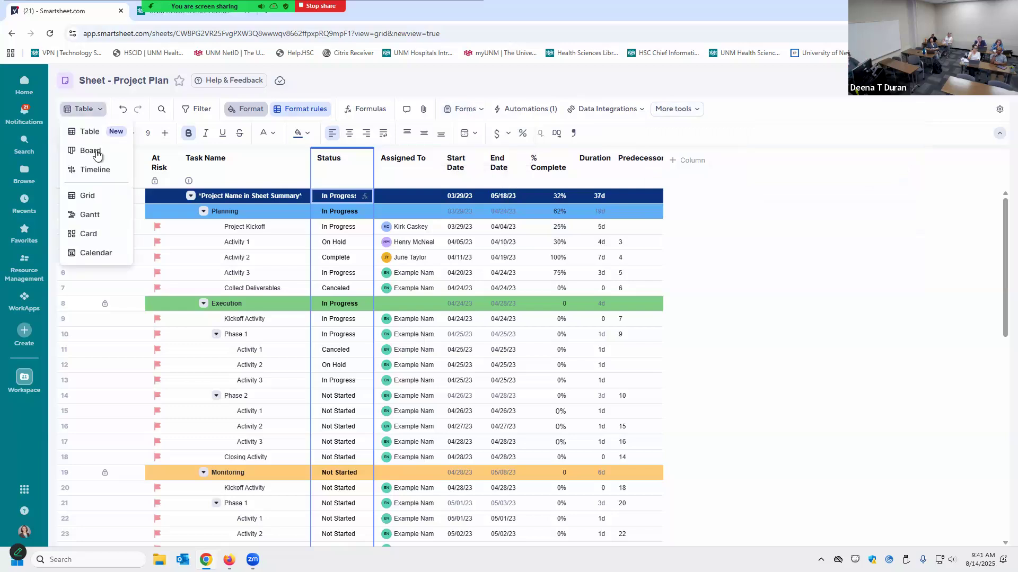
left_click(96, 153)
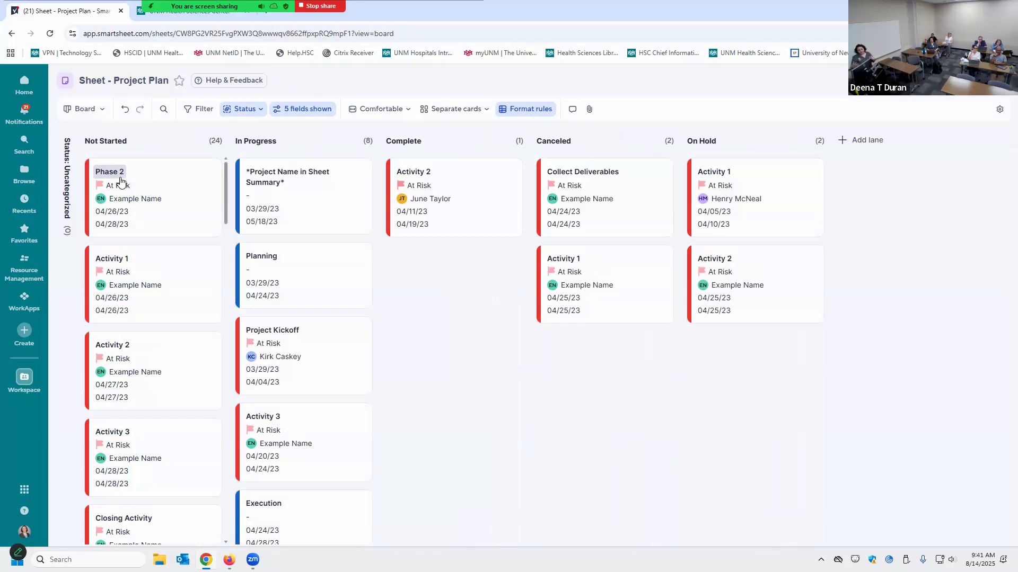
left_click(251, 114)
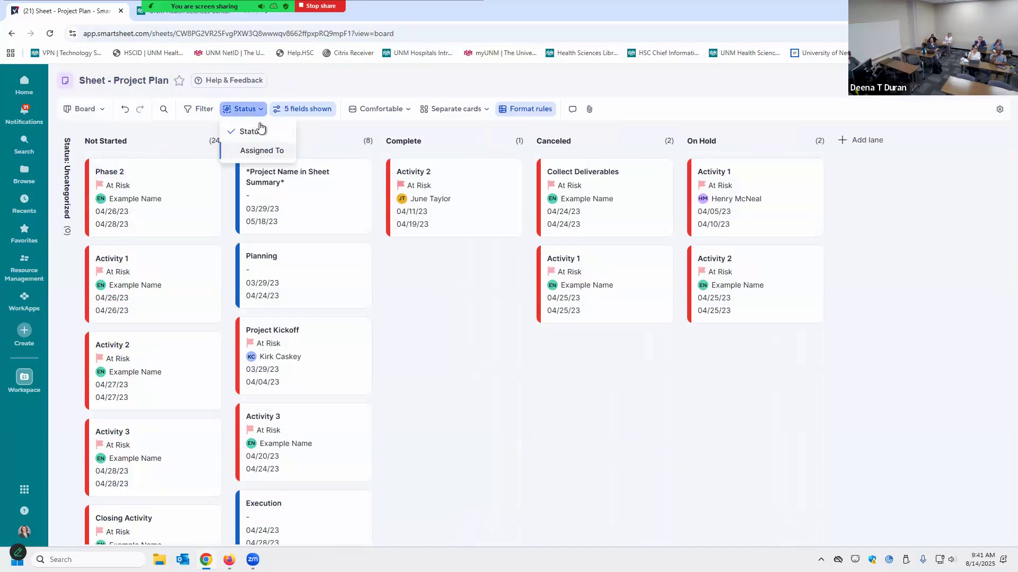
left_click(259, 154)
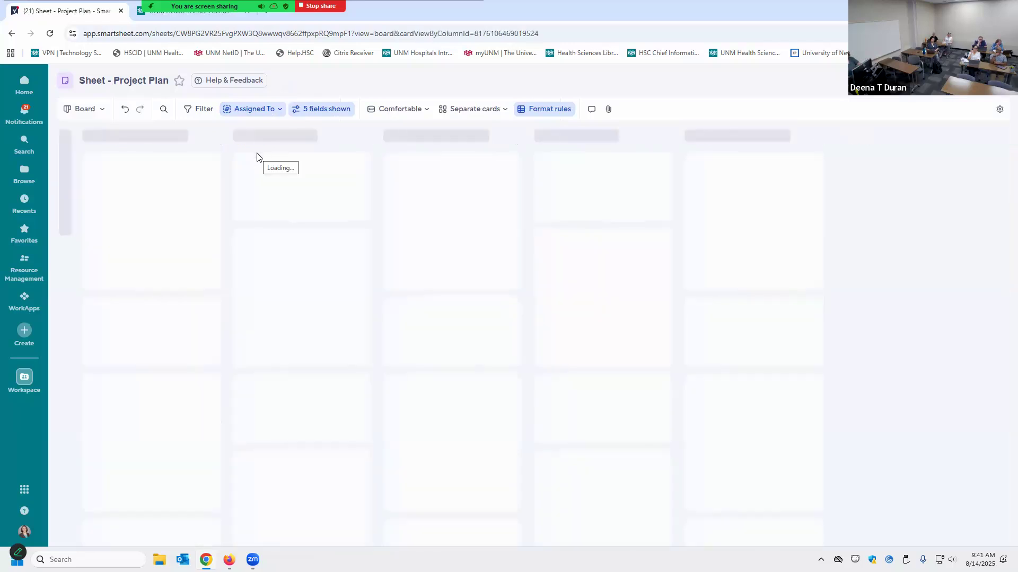
left_click(259, 109)
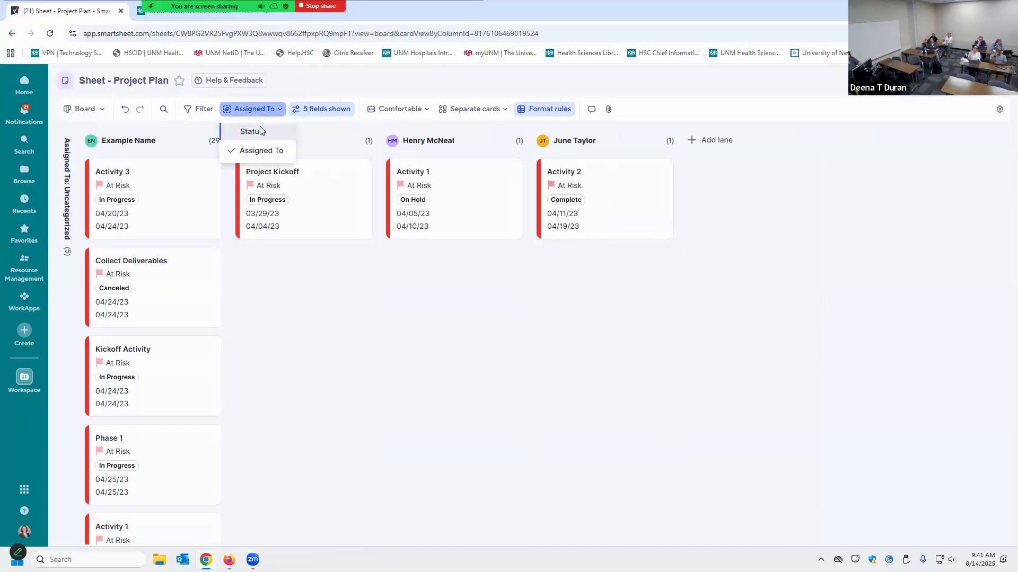
left_click(260, 127)
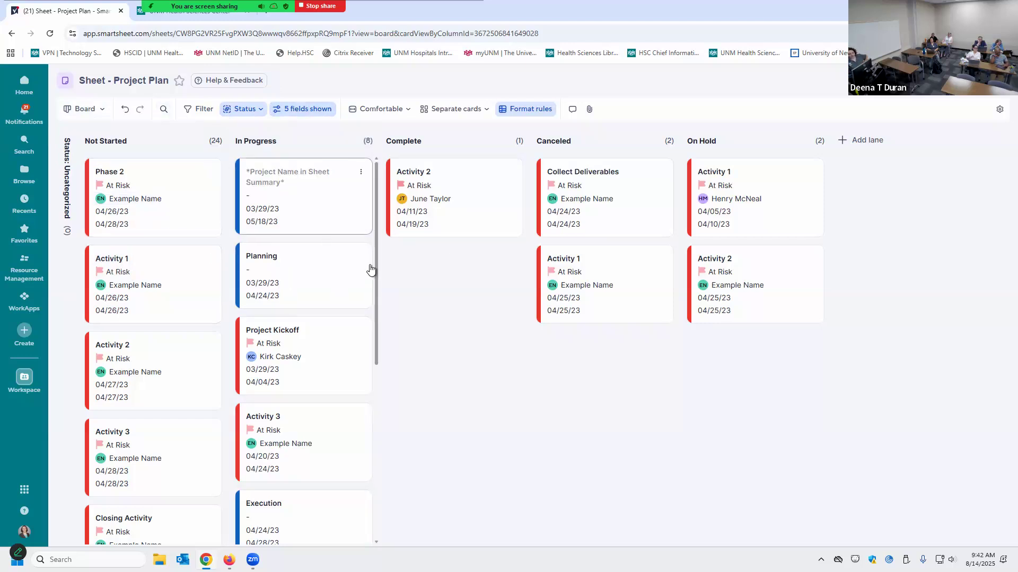
left_click_drag(281, 192, 458, 278)
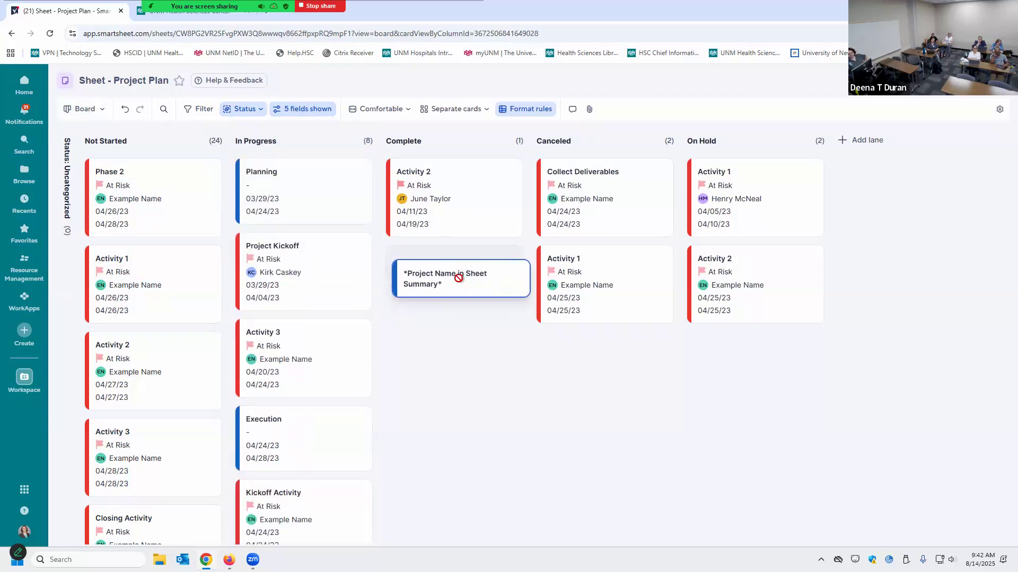
left_click_drag(458, 278, 48, 36)
left_click(49, 36)
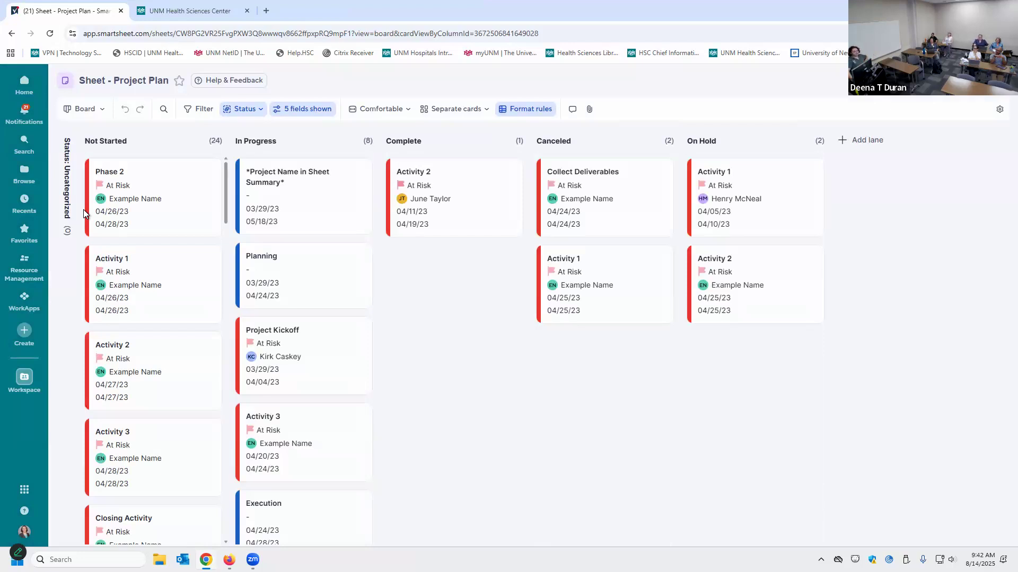
Switch to Timeline view, check its At Risk grouping, then change to Card view by Status
left_click(88, 108)
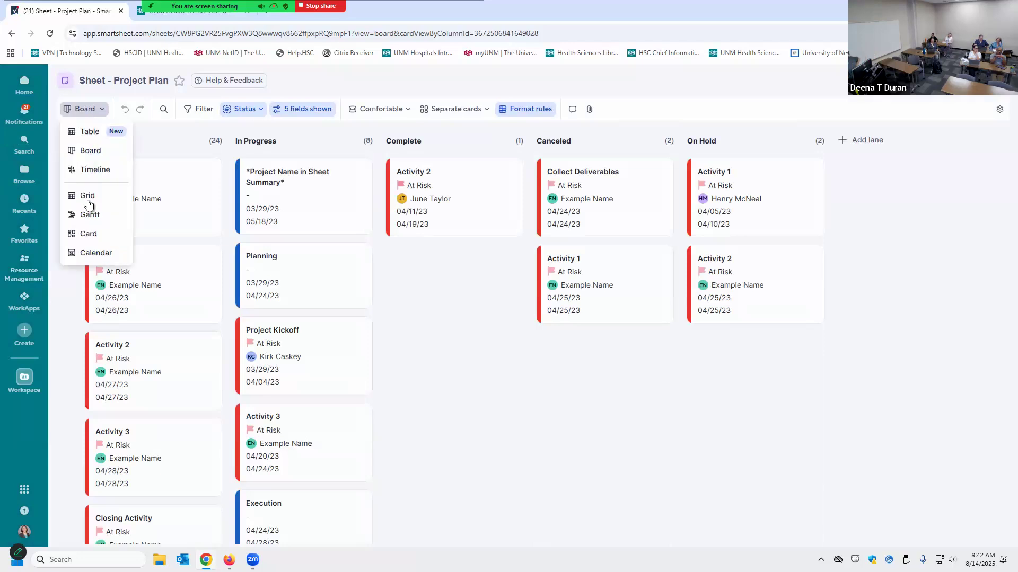
left_click(88, 170)
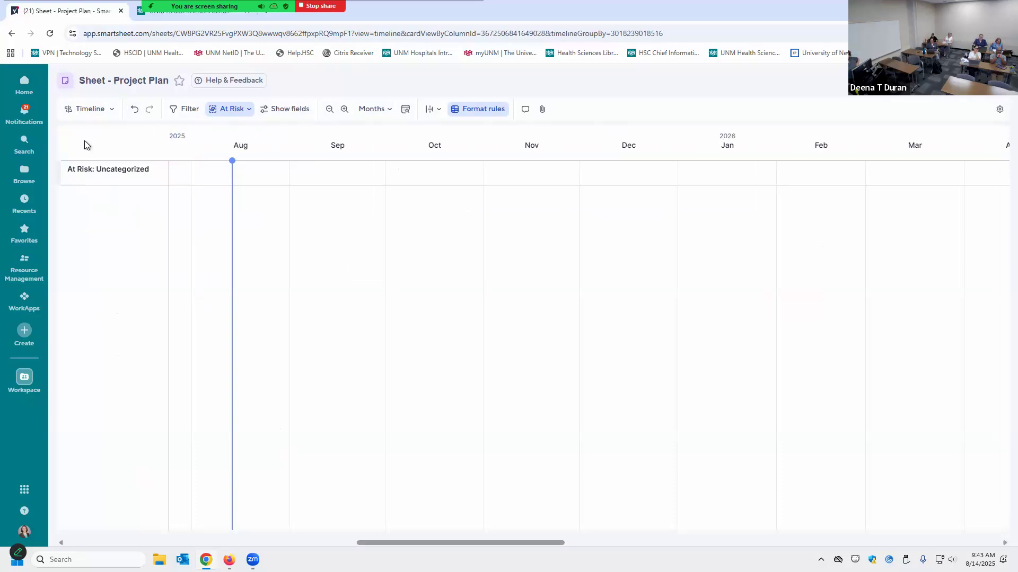
left_click(245, 111)
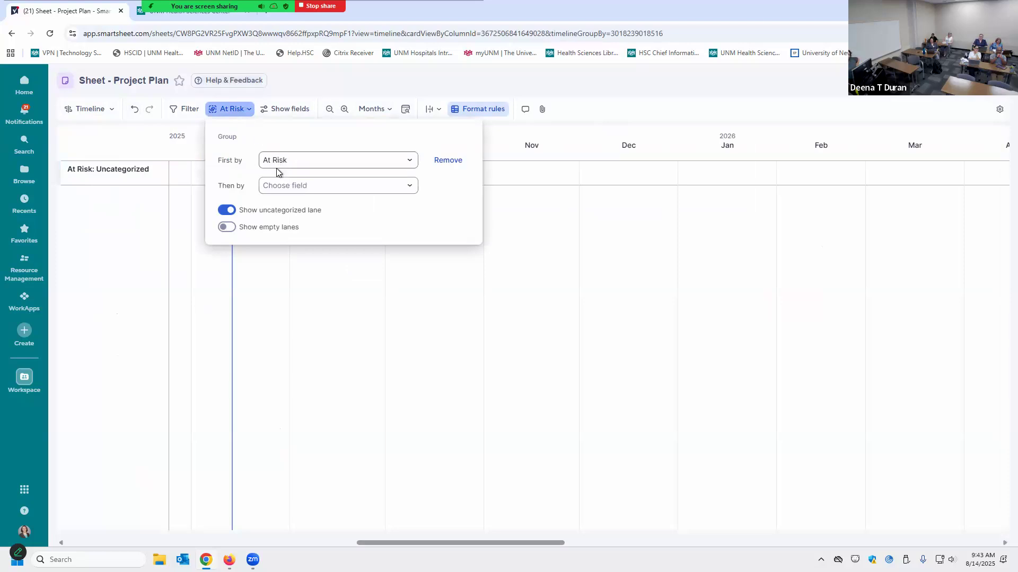
left_click(108, 110)
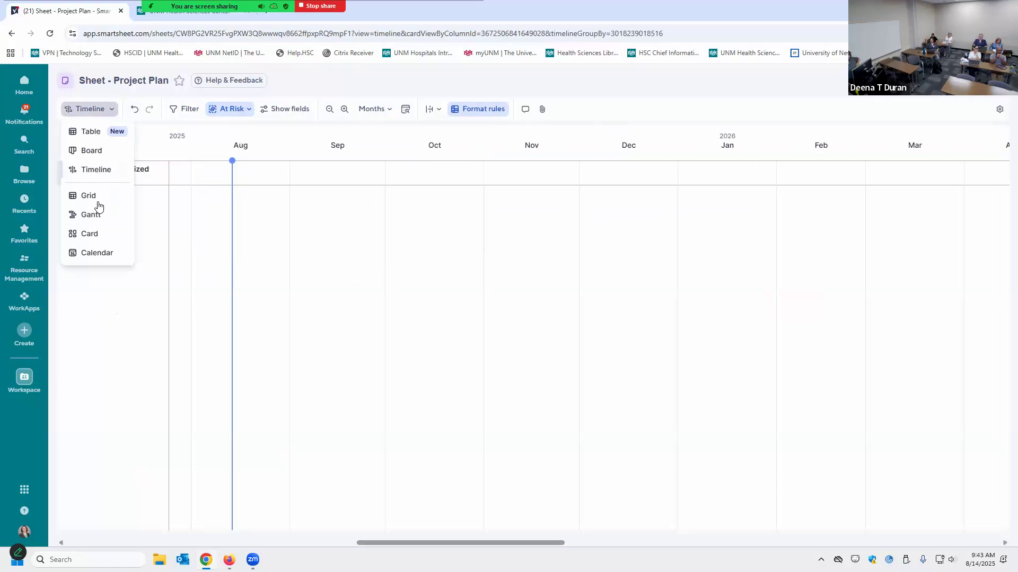
left_click(111, 234)
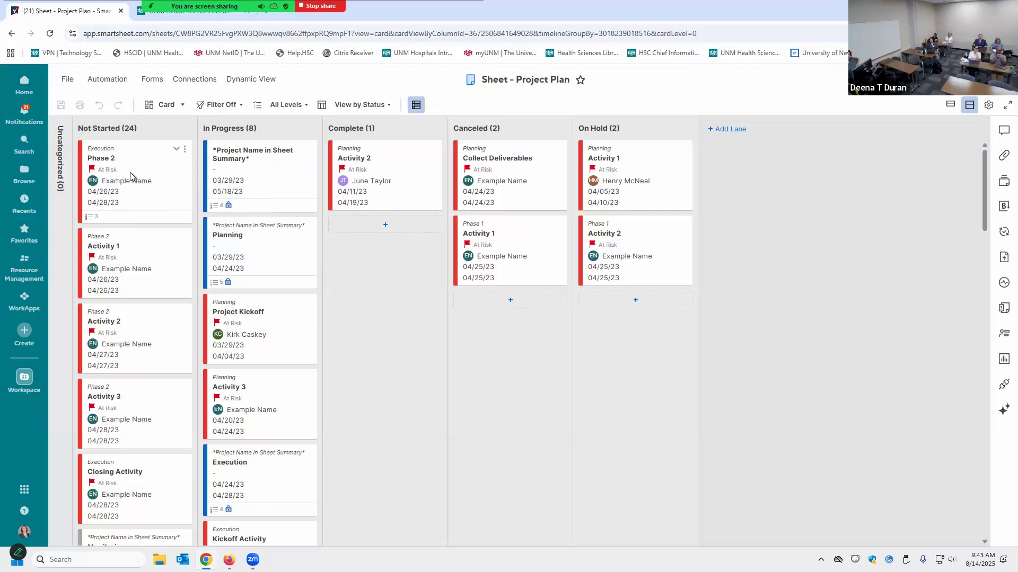
Drag the summary card into Complete, undo it back to In Progress, and reopen the view list
left_click_drag(297, 206, 374, 253)
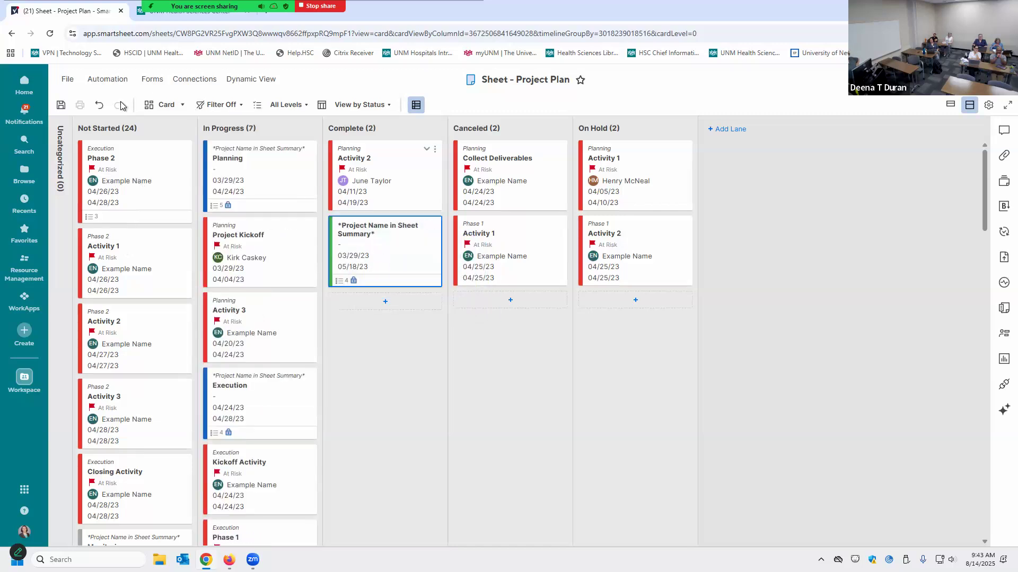
left_click(97, 106)
left_click(166, 108)
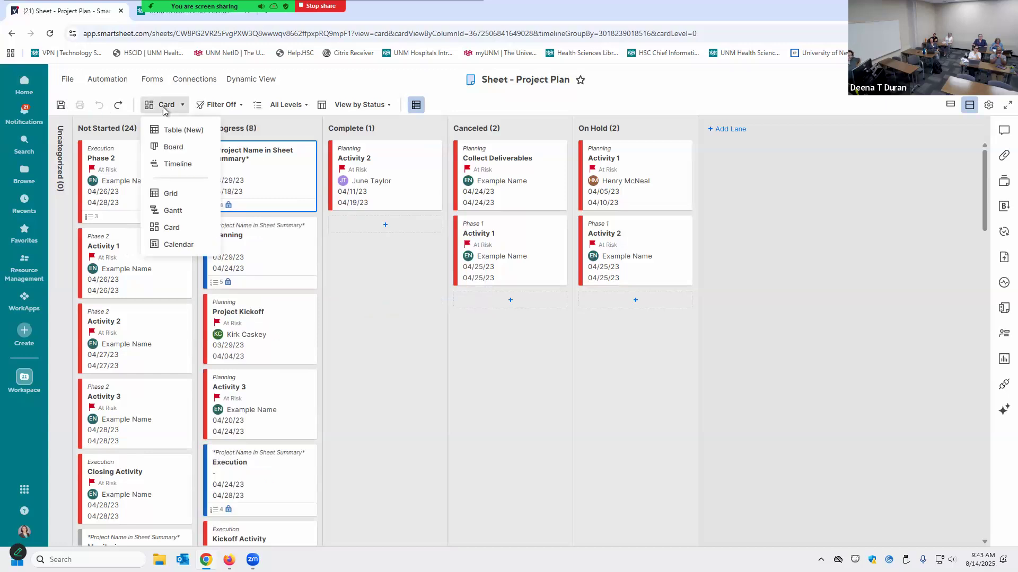
Return to Grid view, inspect Activity 1's At Risk formula, and list its Status values
left_click(184, 195)
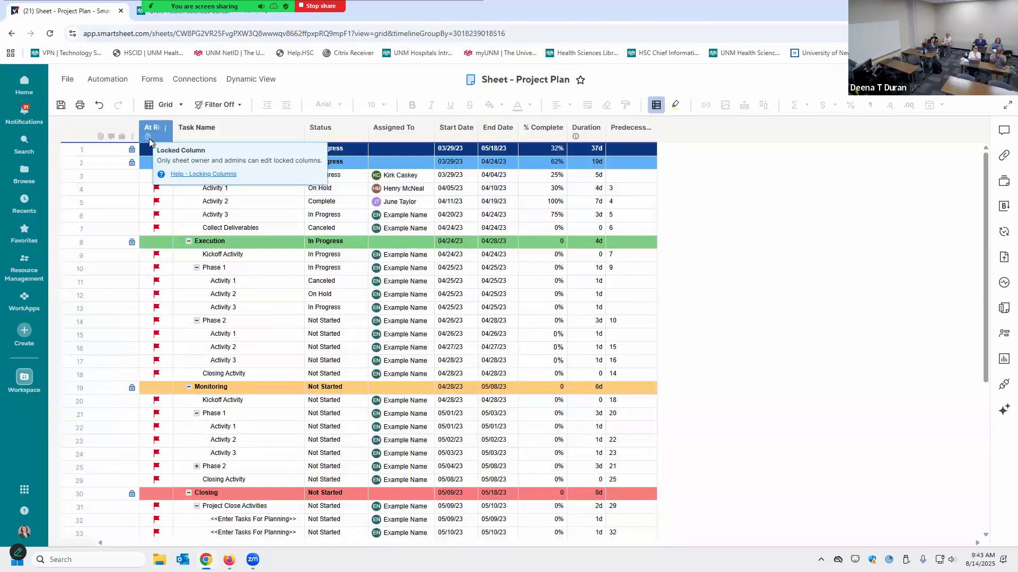
left_click(164, 188)
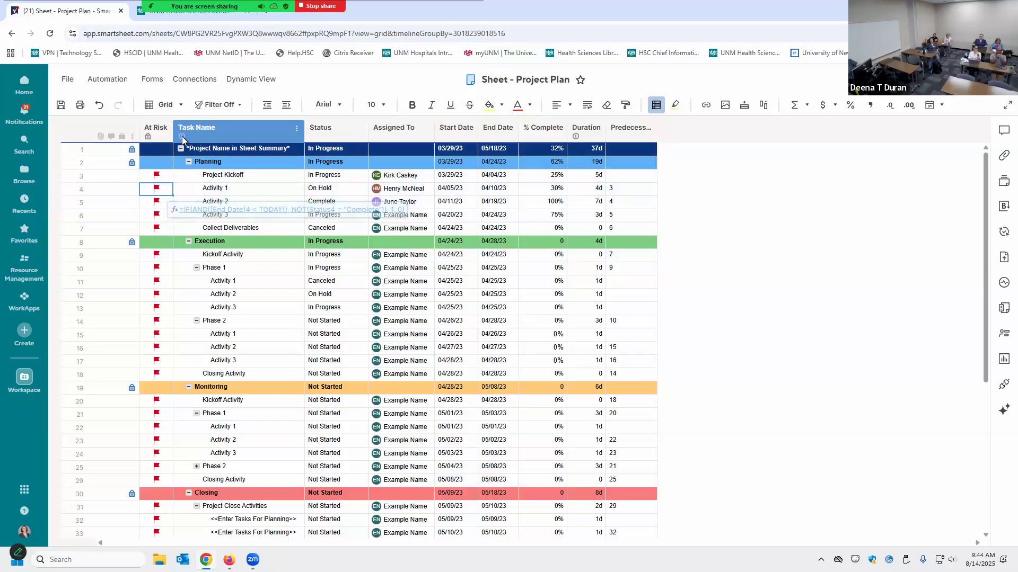
mouse_move(183, 137)
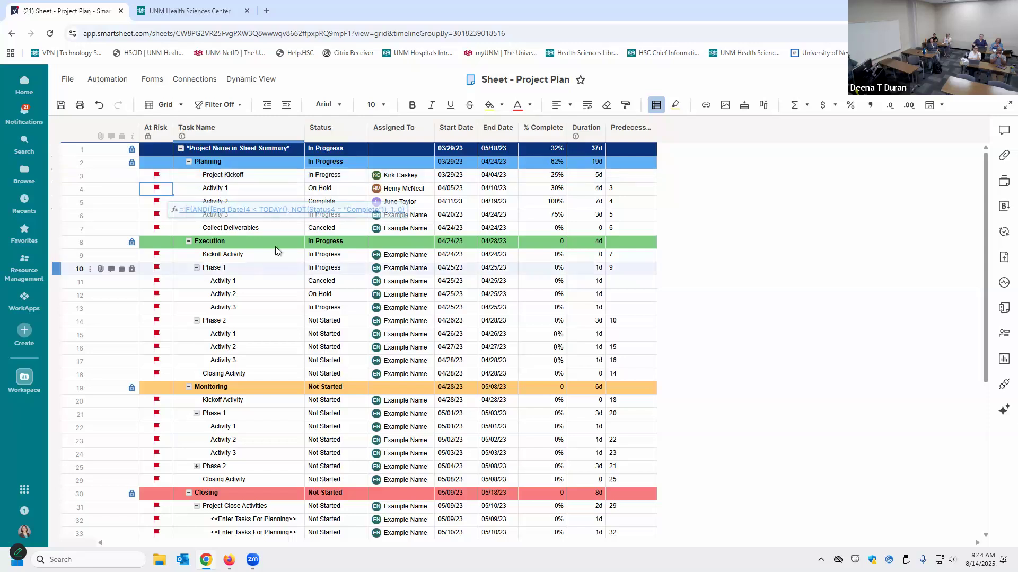
left_click(341, 190)
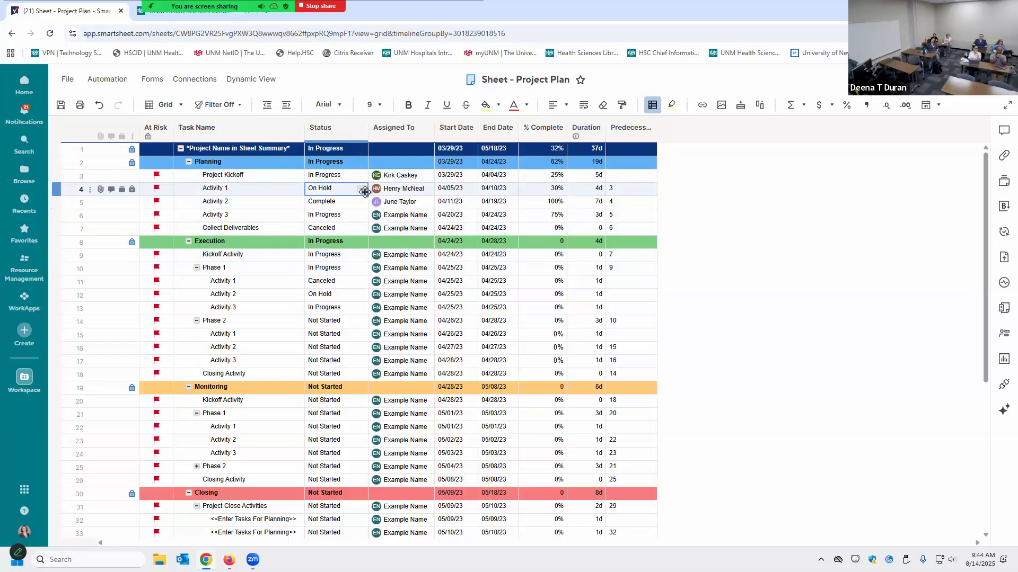
left_click(361, 190)
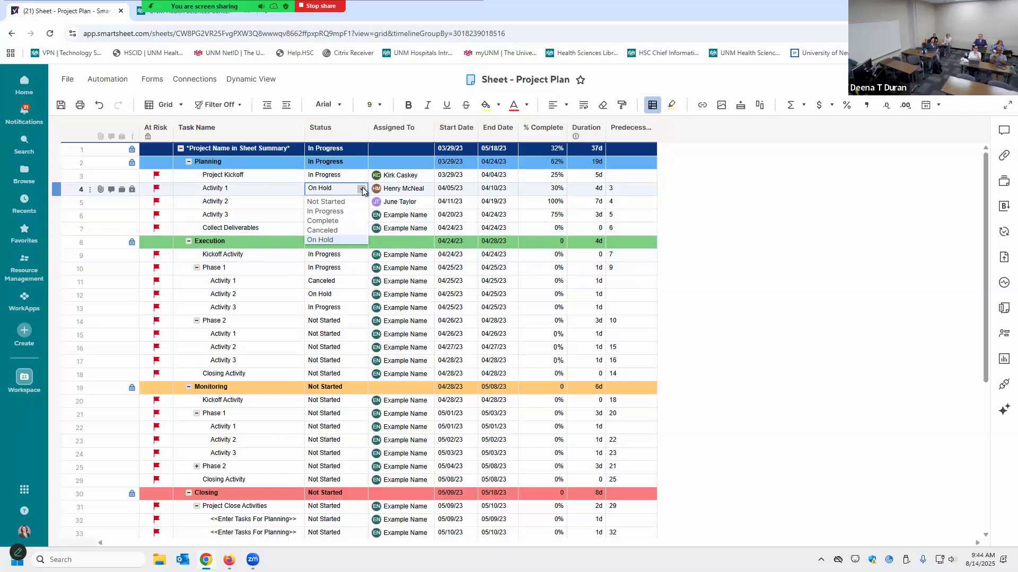
left_click(414, 132)
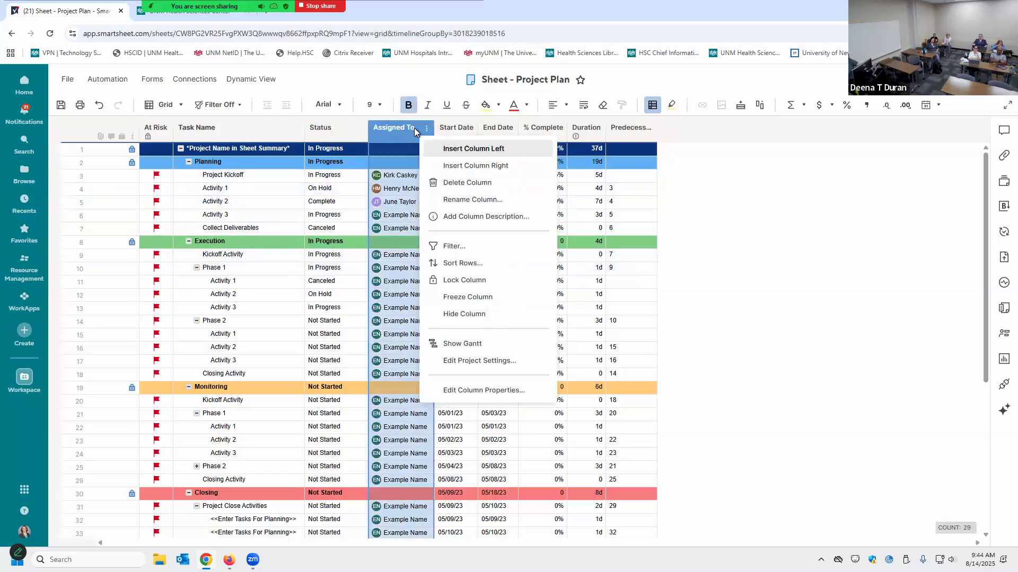
left_click(479, 390)
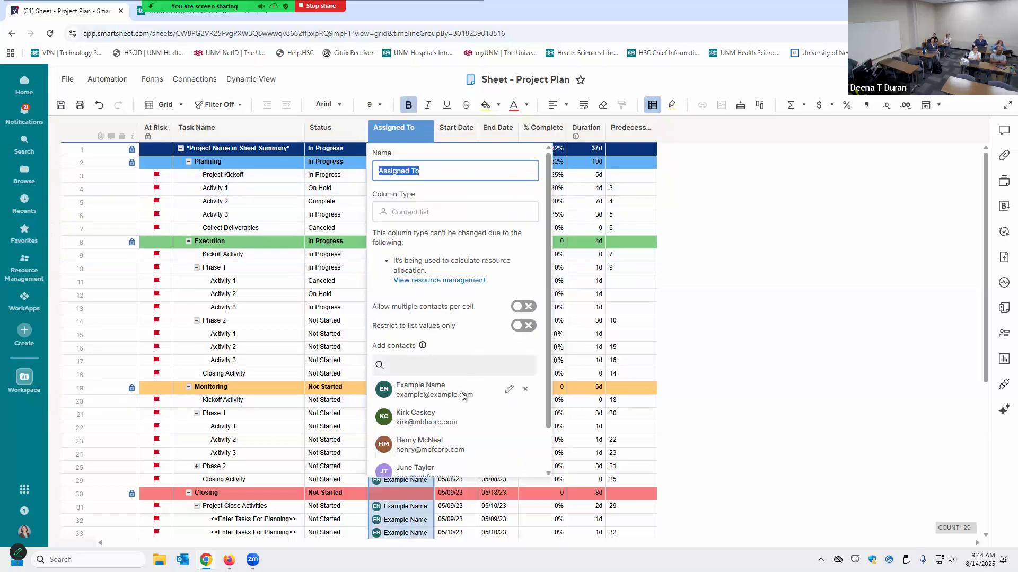
scroll(462, 399, "down", 2)
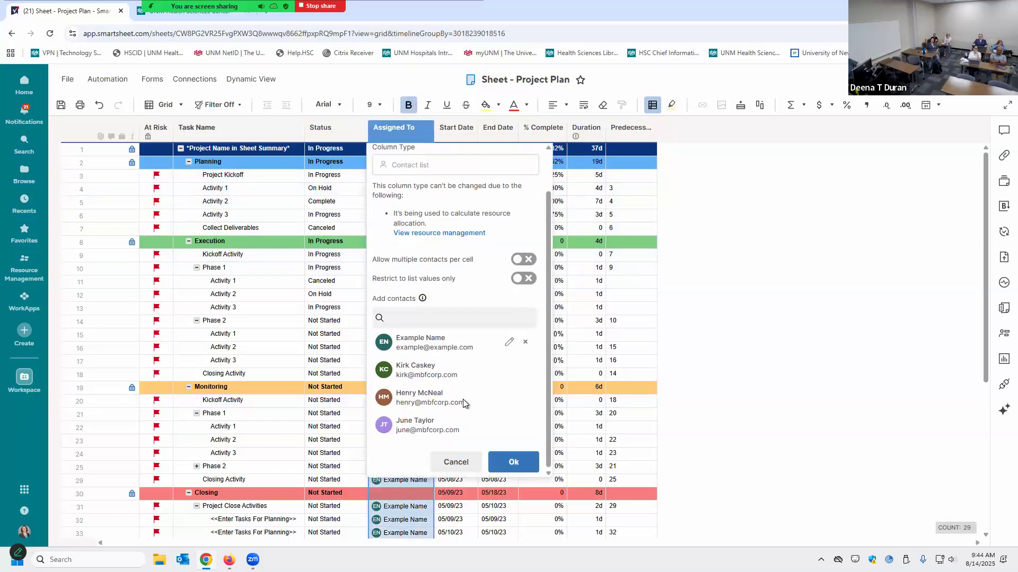
left_click(464, 469)
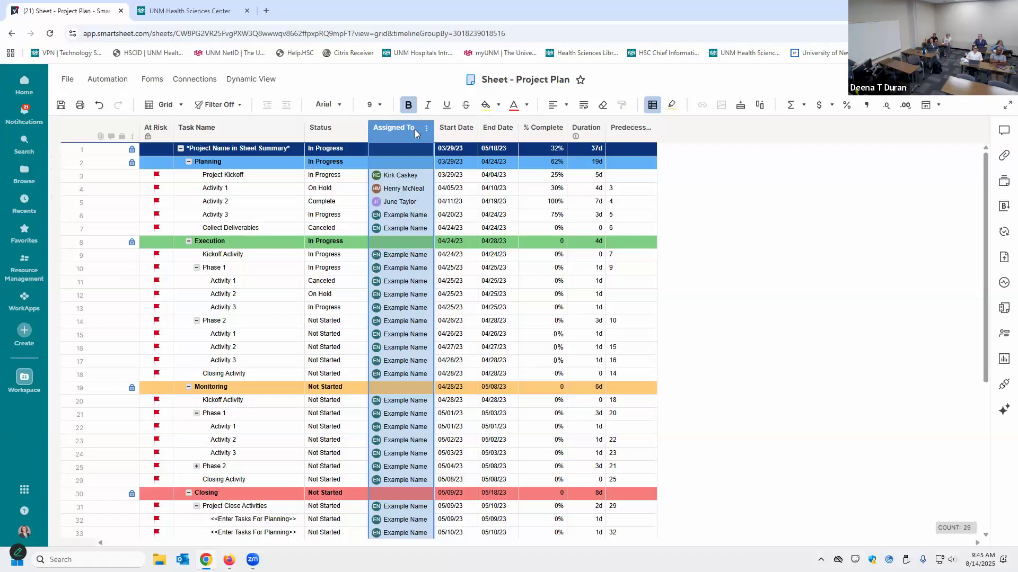
left_click(460, 177)
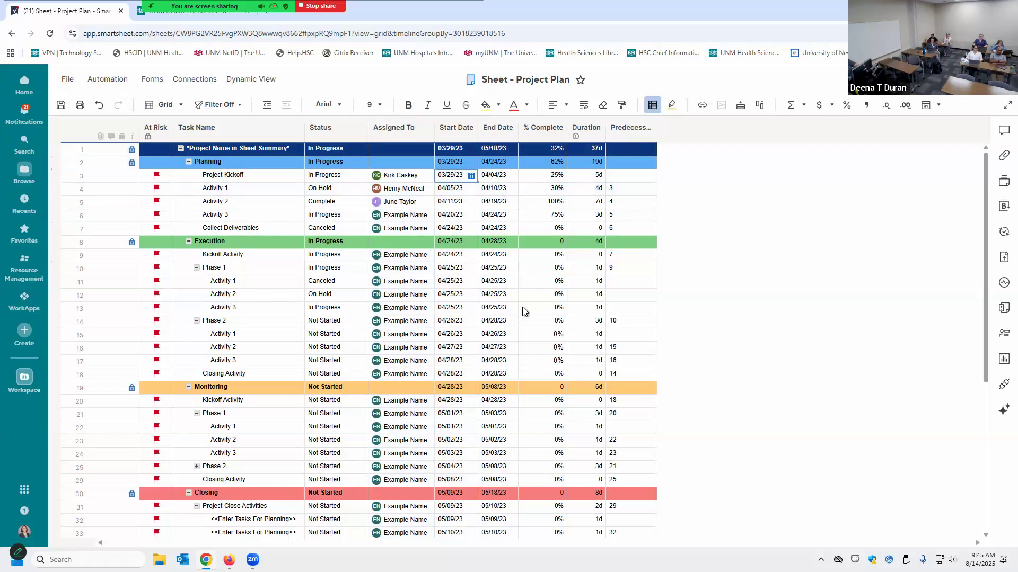
Switch to Gantt view, select the project summary row, and bring up Project Settings
left_click(167, 104)
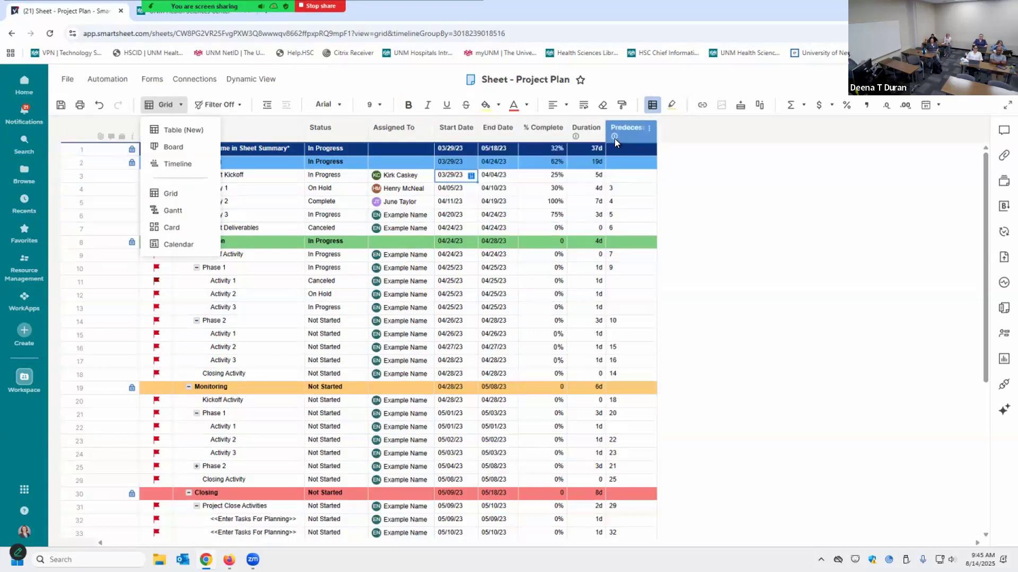
left_click(167, 208)
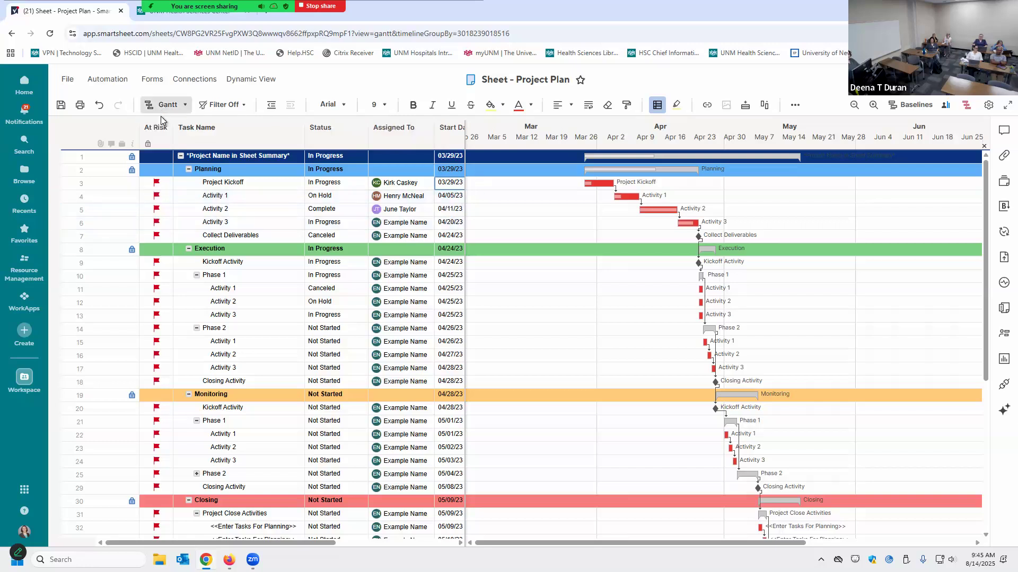
left_click(120, 159)
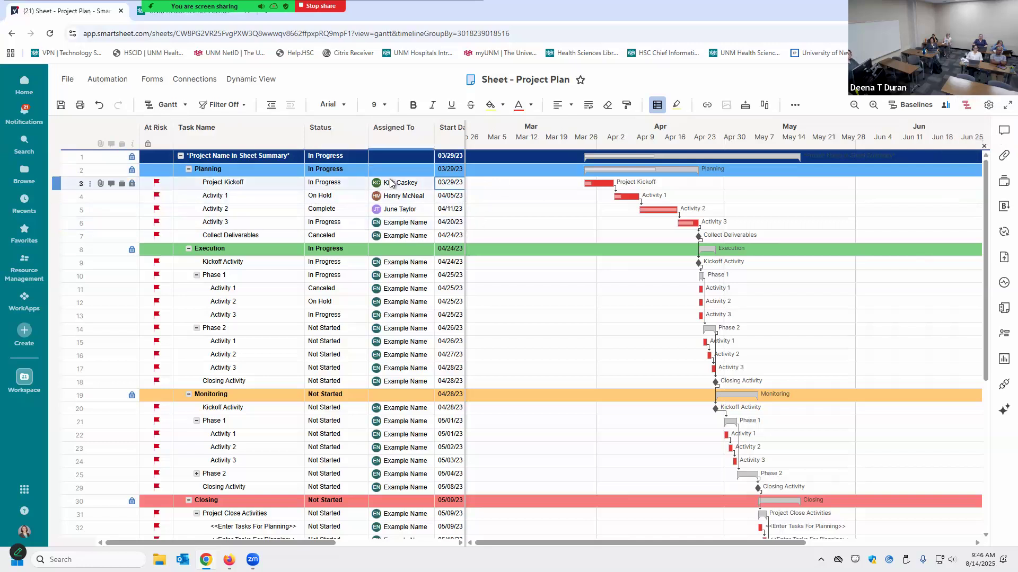
mouse_move(390, 183)
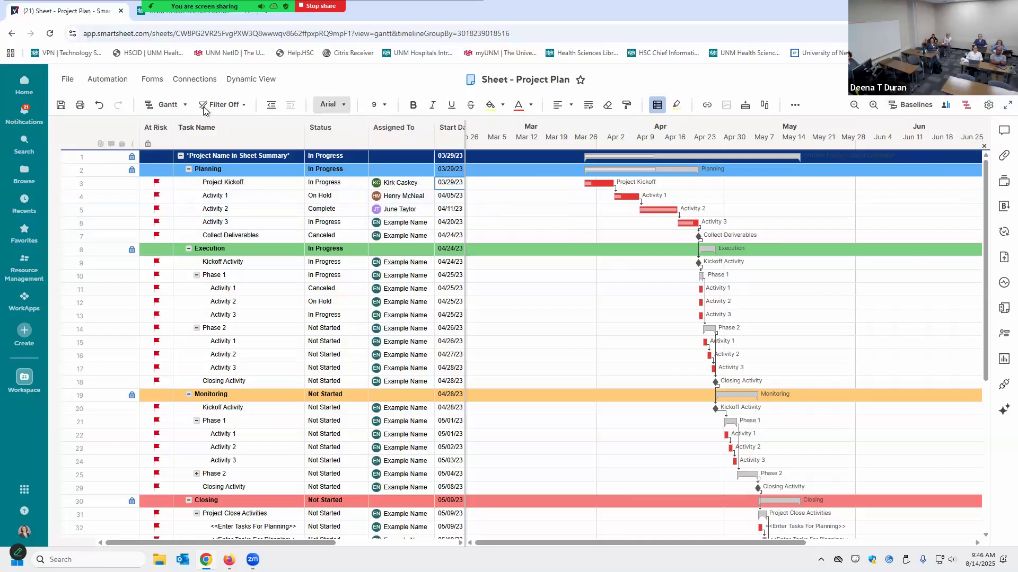
left_click(989, 105)
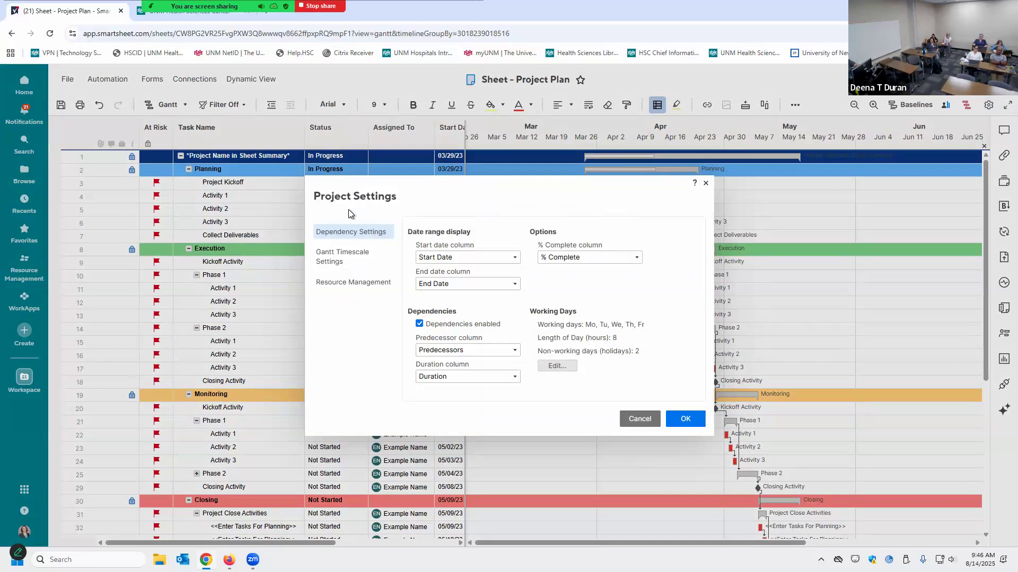
Review Gantt Timescale Settings, then Resource Management (Legacy, using Assigned To)
left_click(352, 256)
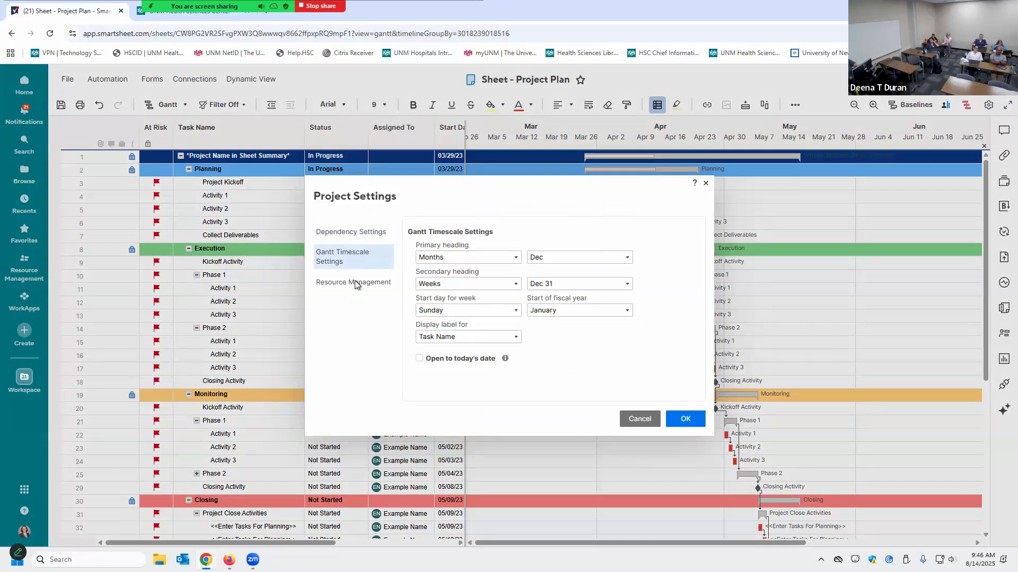
left_click(355, 282)
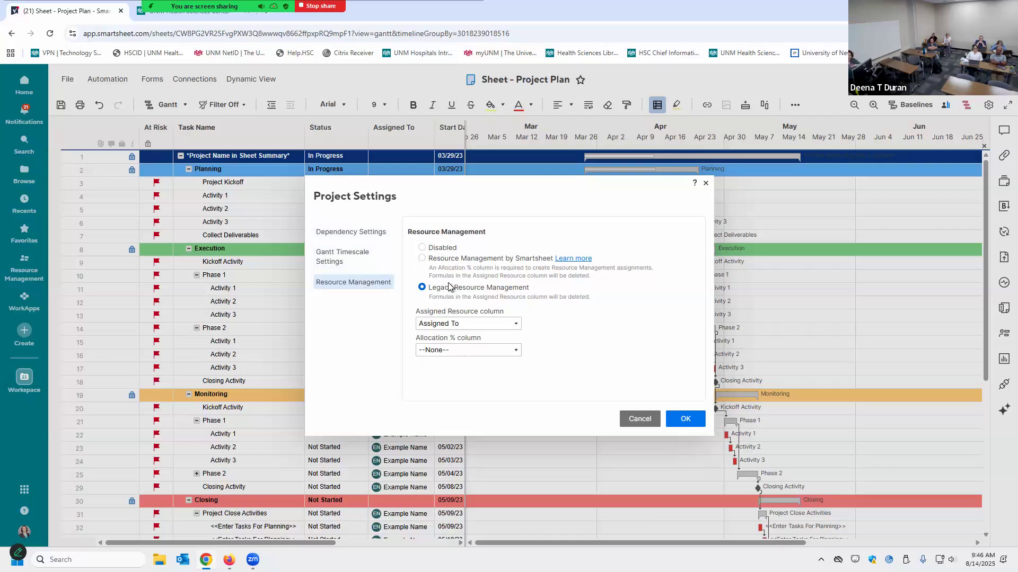
Try disabling dependencies, cancel the warning, and cancel Project Settings without changes
left_click(359, 234)
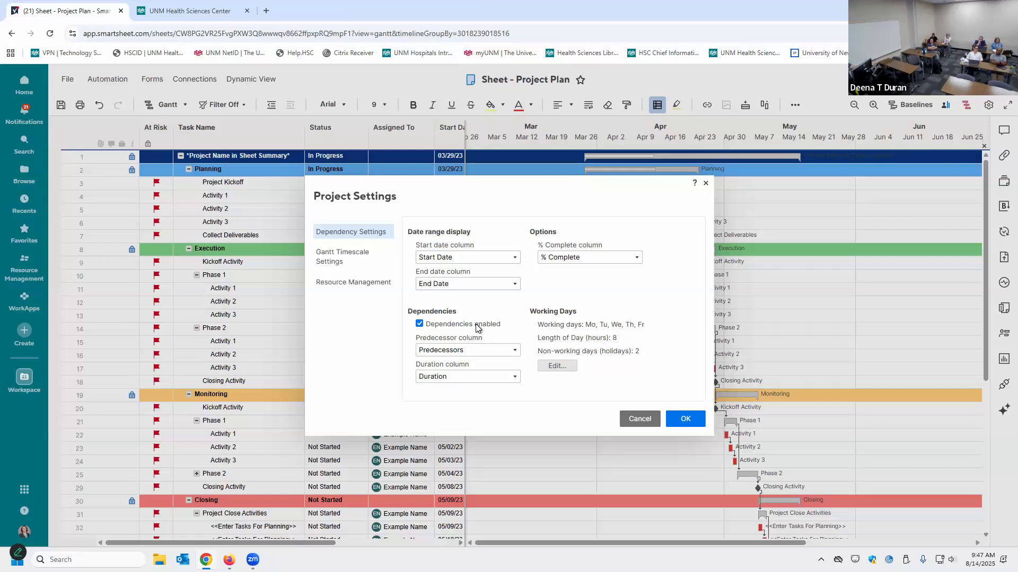
left_click(477, 325)
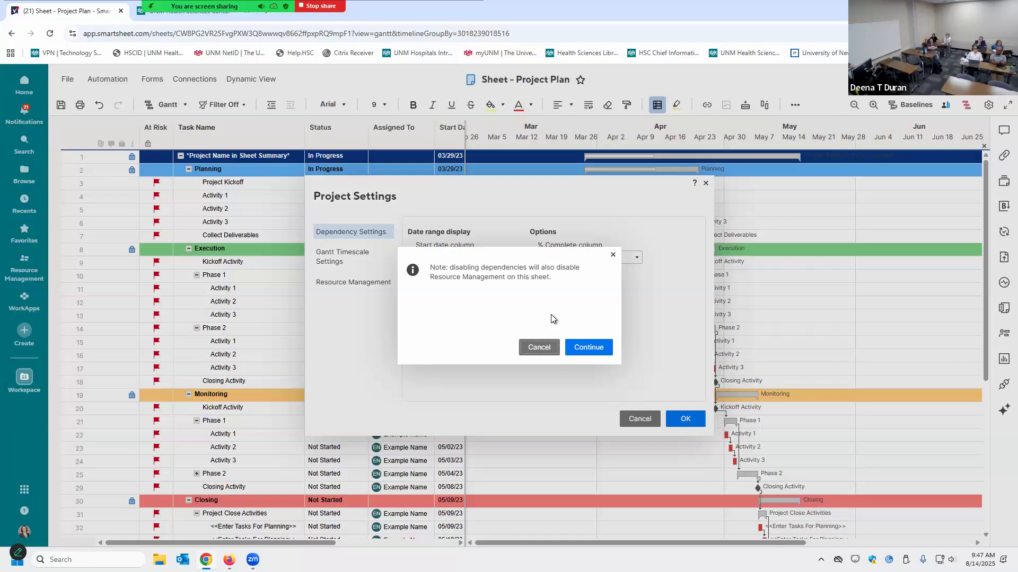
left_click(530, 349)
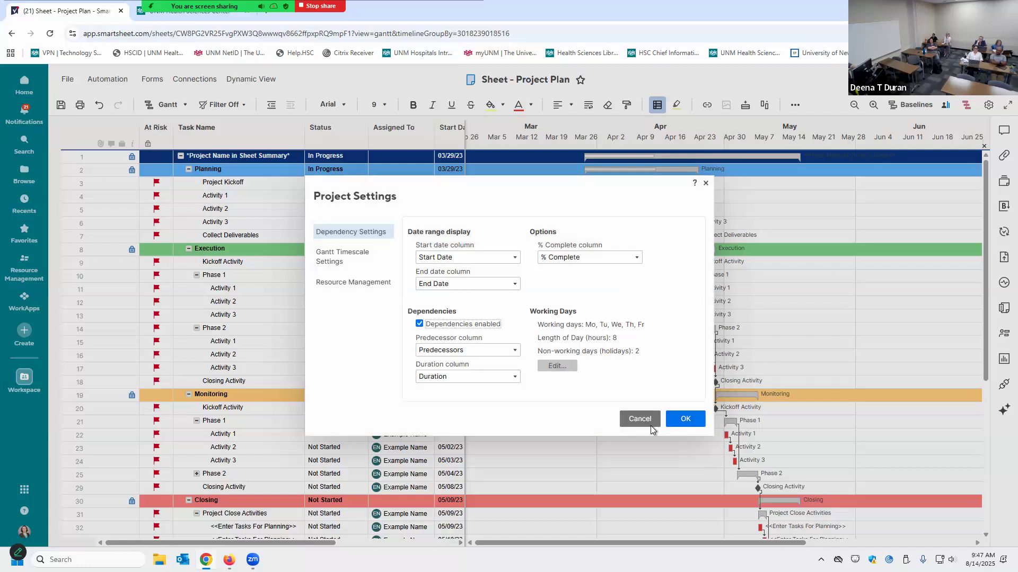
left_click(643, 424)
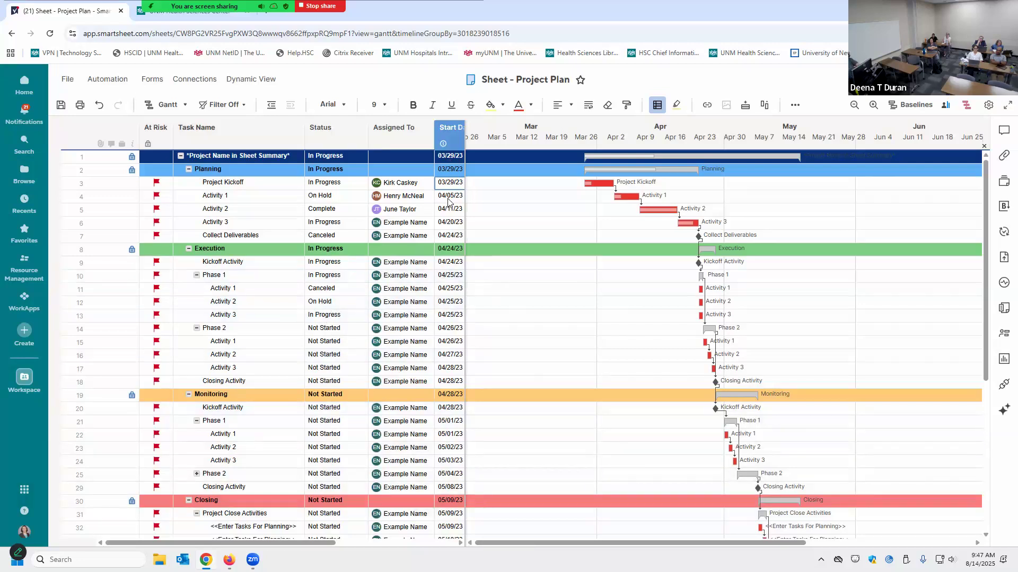
Widen the grid to show End Date through Predecessors, and rename row 1 'Smartsheet Knowledge Share Days'
left_click_drag(465, 257, 657, 270)
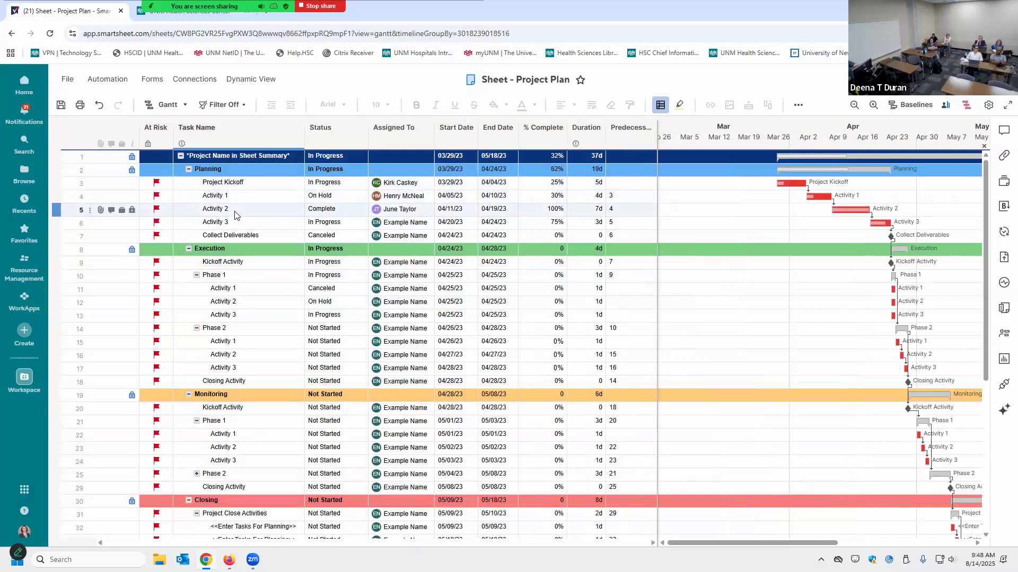
left_click(213, 156)
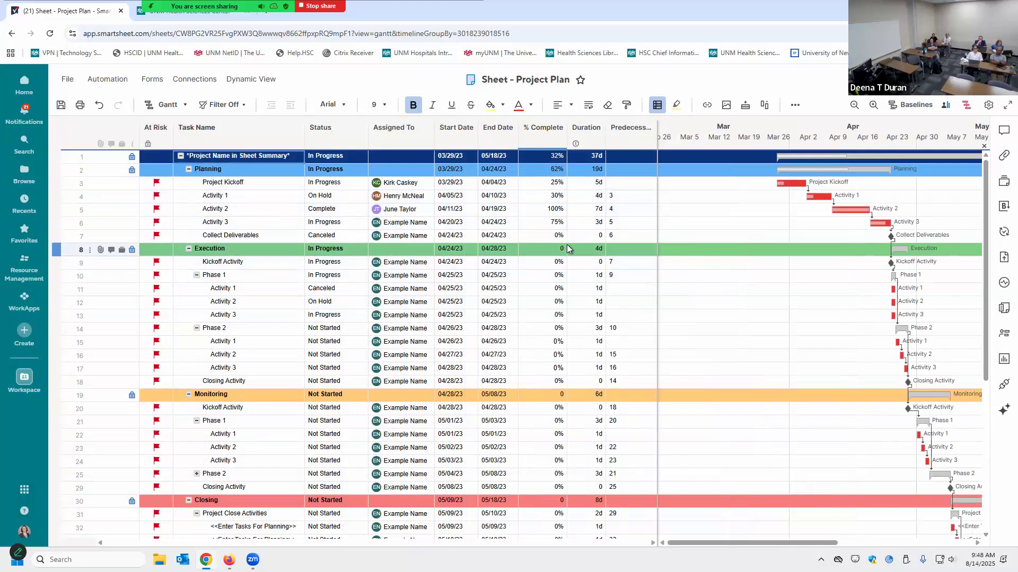
type("Smartsheet K")
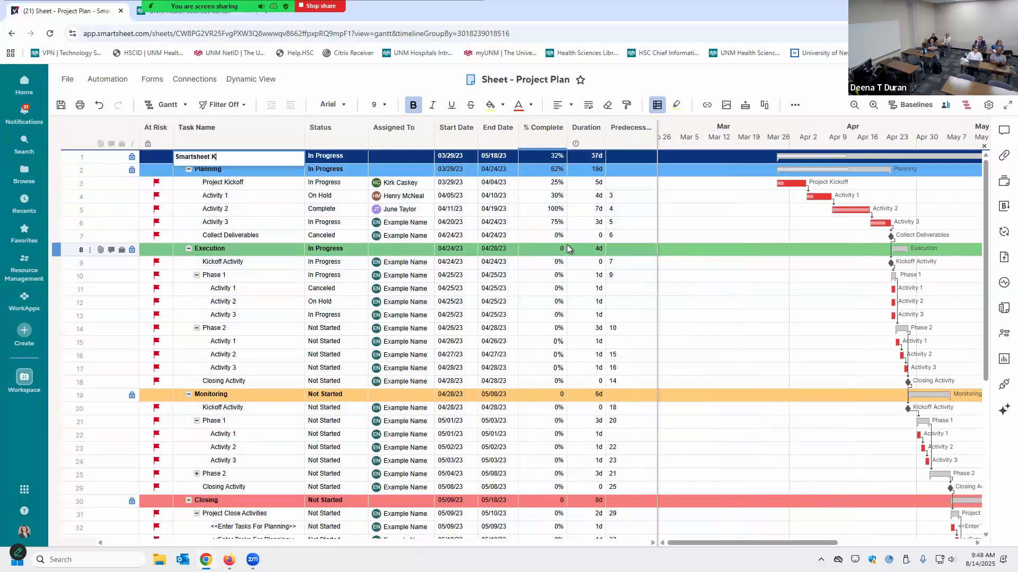
type("nowledge Share Days")
key("Return")
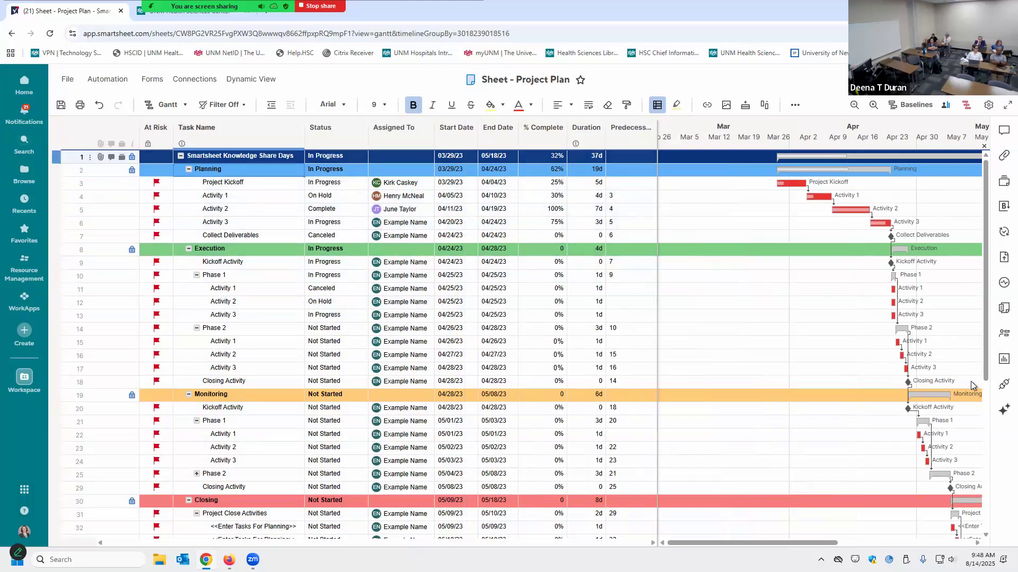
left_click(1001, 309)
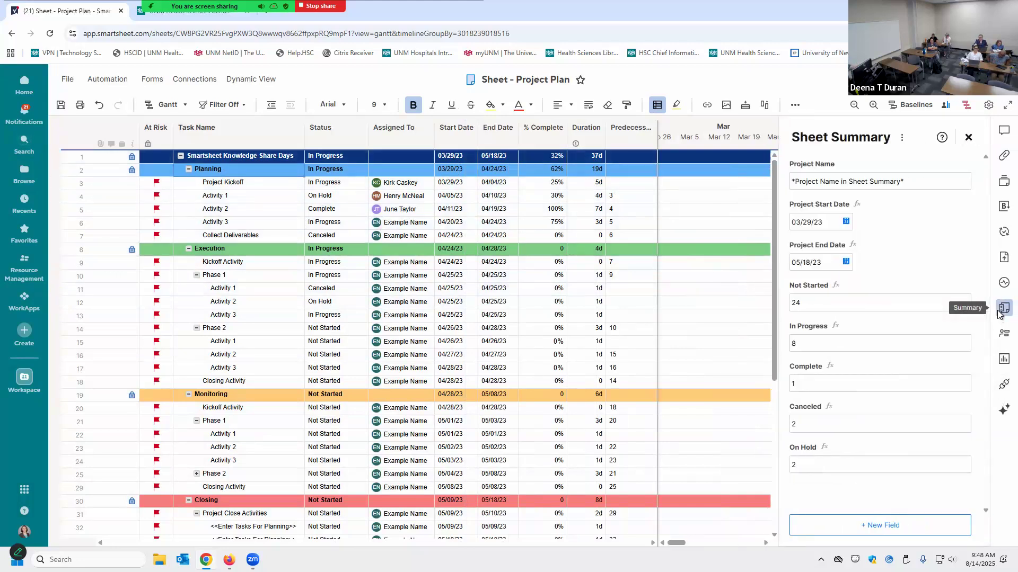
Replace the Project Name summary value with a formula referencing row 1's Task Name cell
left_click(890, 187)
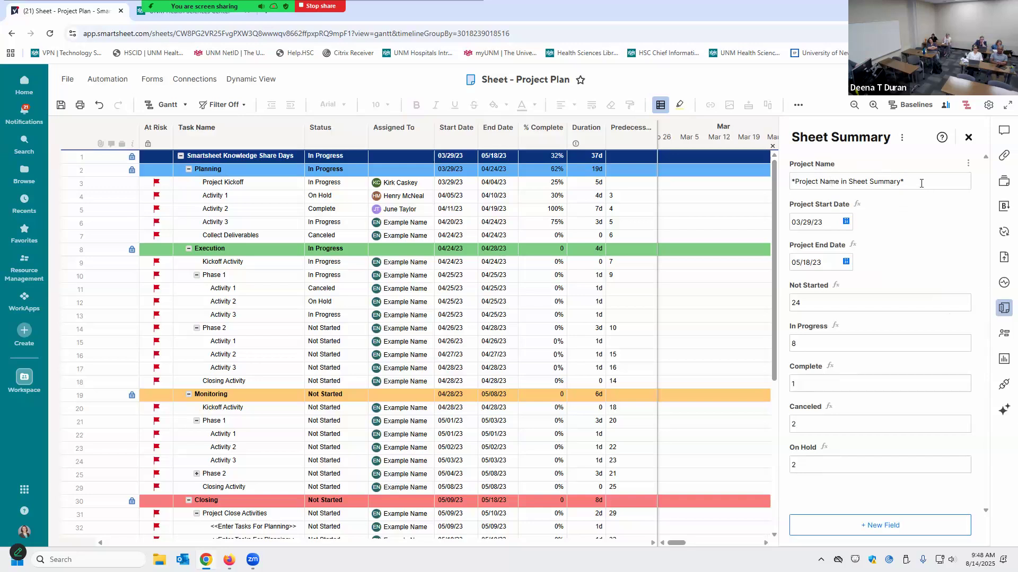
key("ctrl+a")
key("BackSpace")
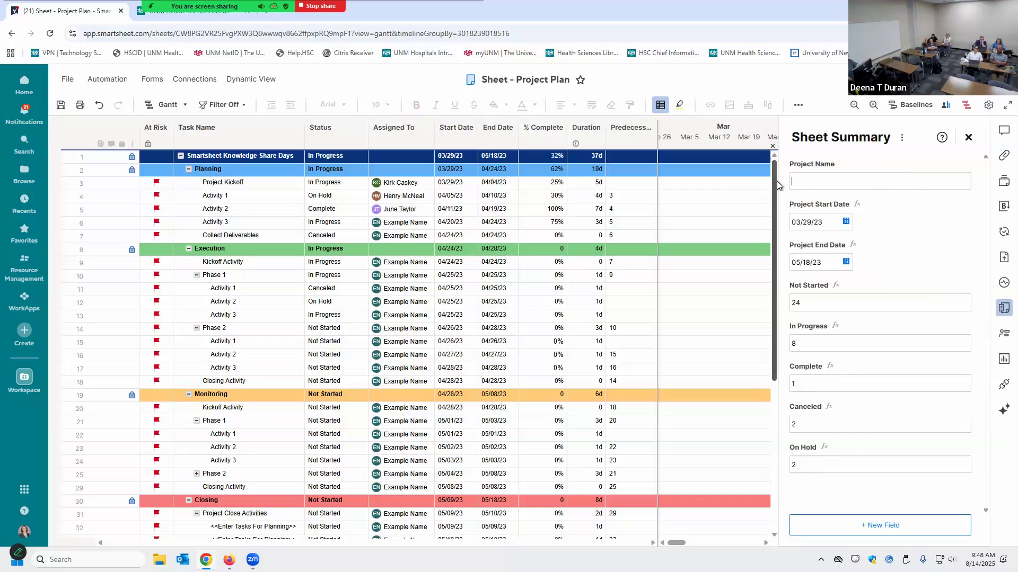
type("=")
left_click(236, 157)
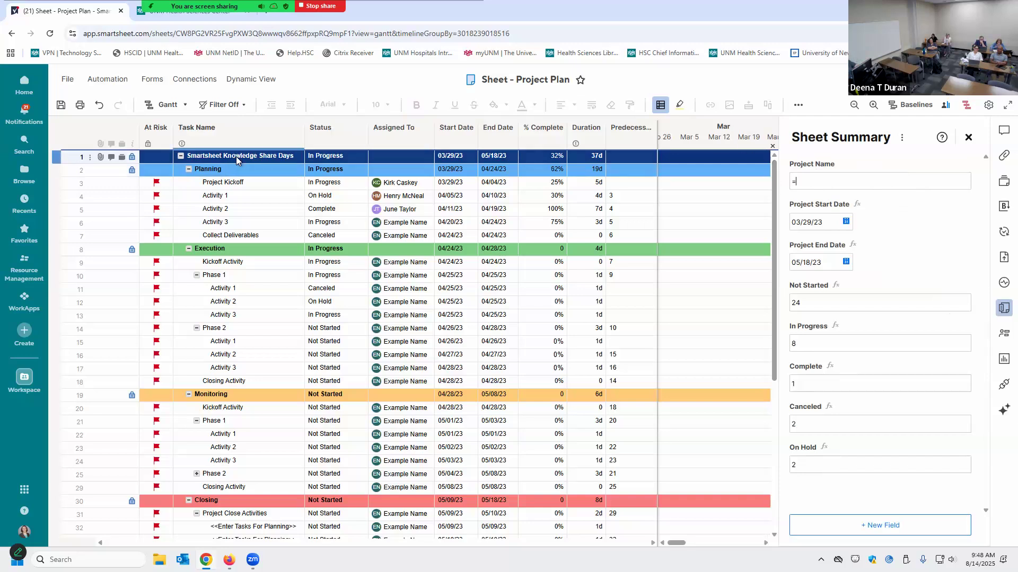
key("Return")
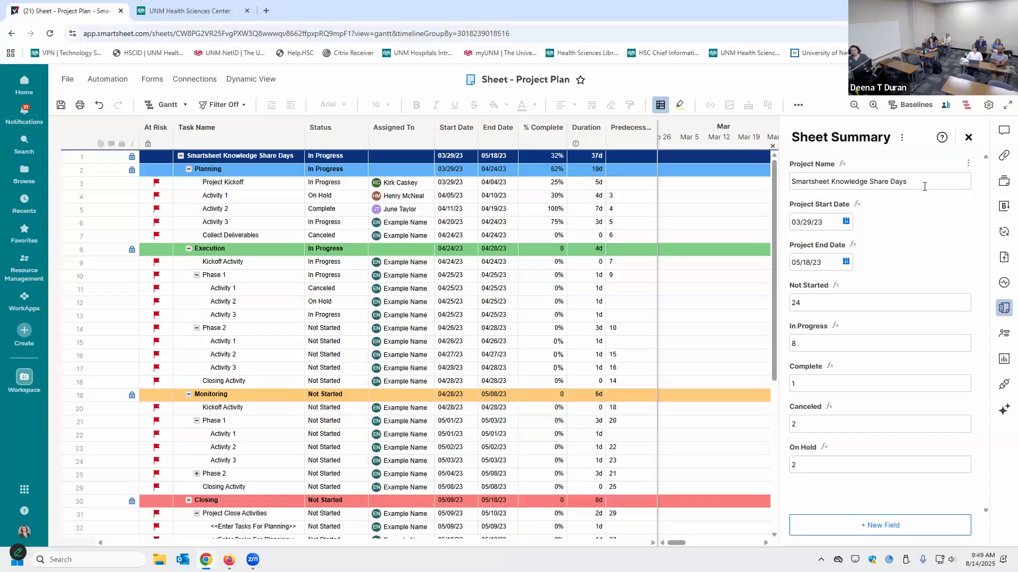
Reopen Sheet Summary and inspect the Project Start Date and Project End Date formulas
left_click(967, 138)
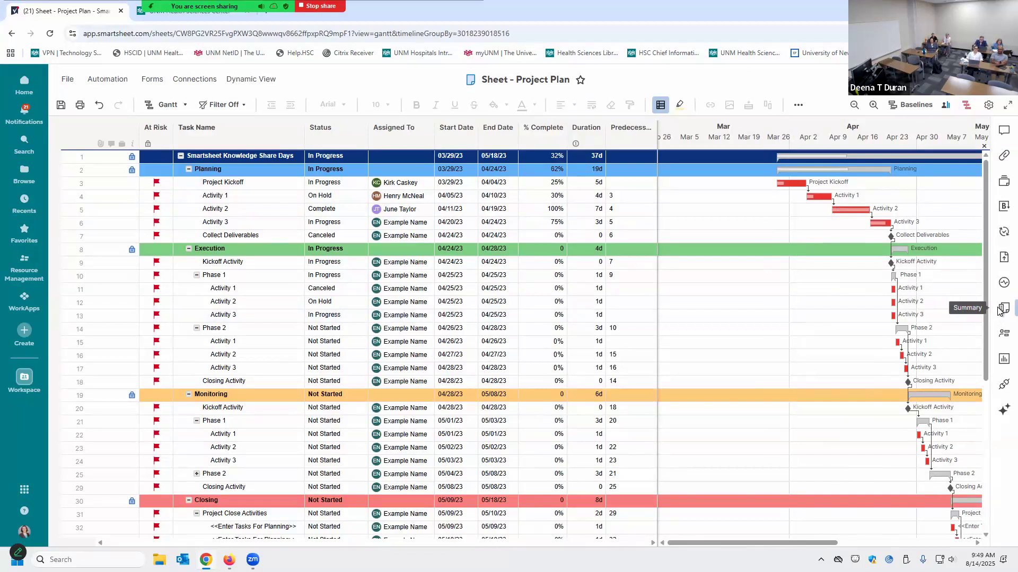
left_click(999, 311)
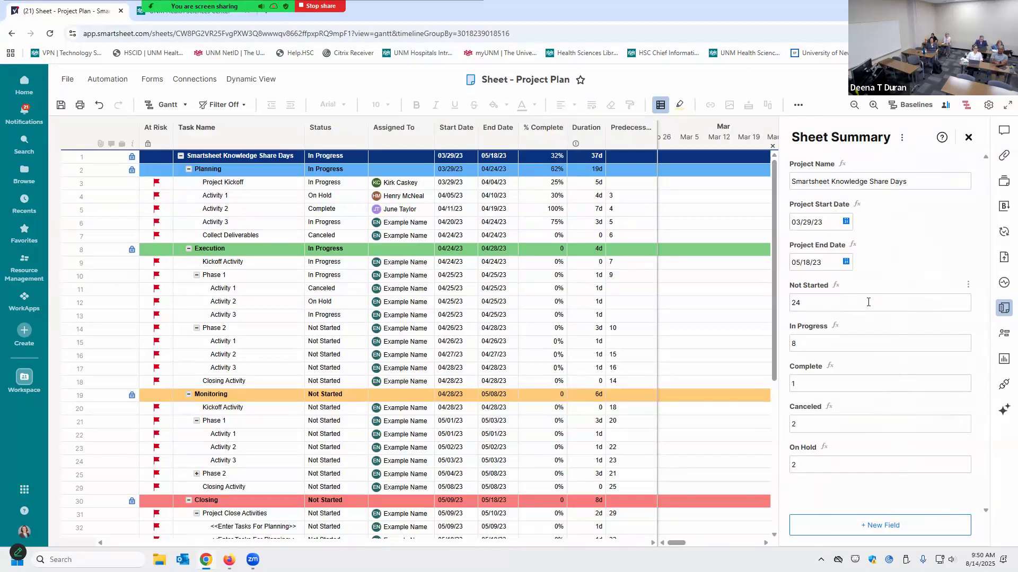
left_click(830, 223)
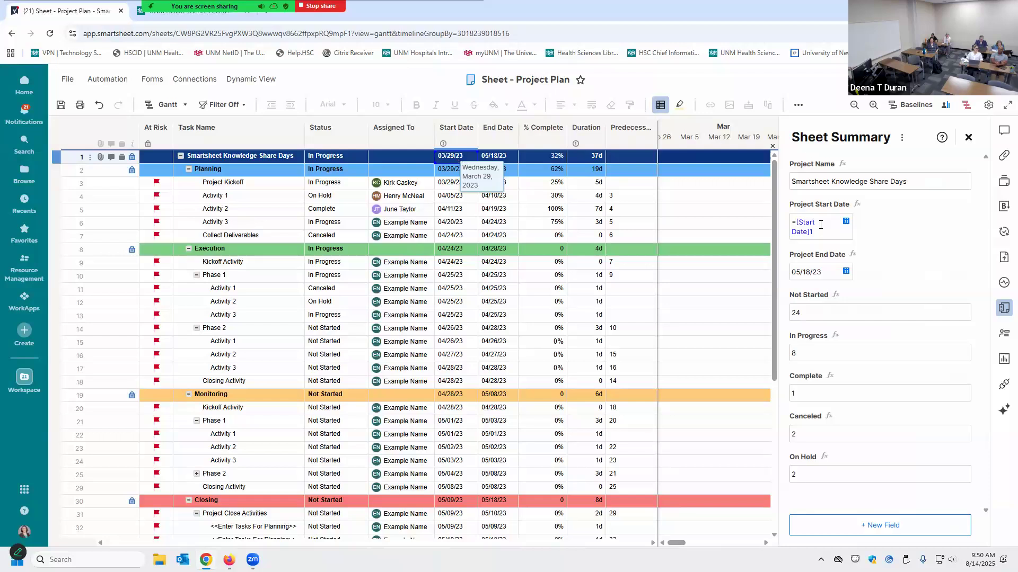
left_click(822, 276)
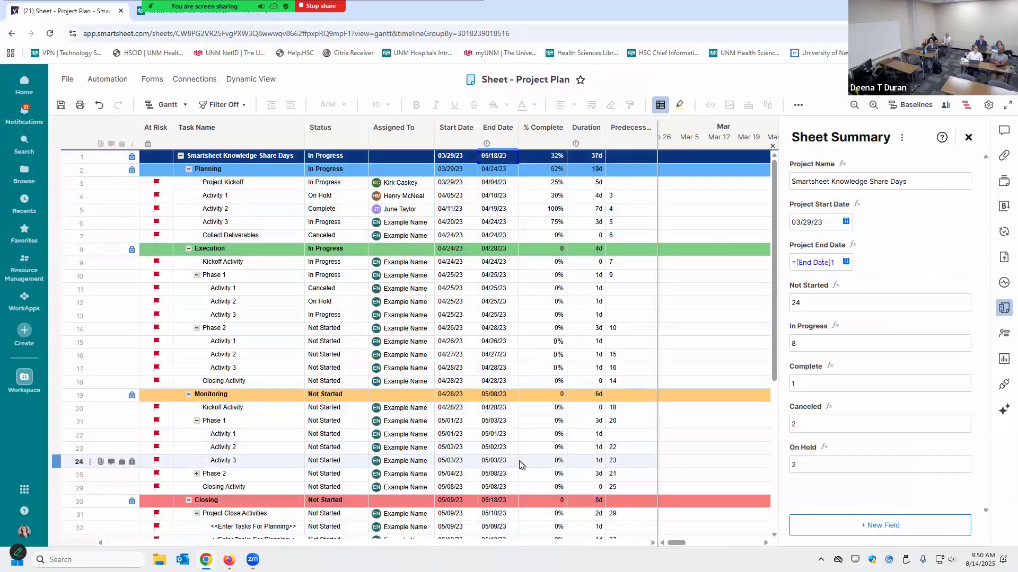
Insert a blank row at row 21, above Phase 1 under Monitoring
left_click(595, 422)
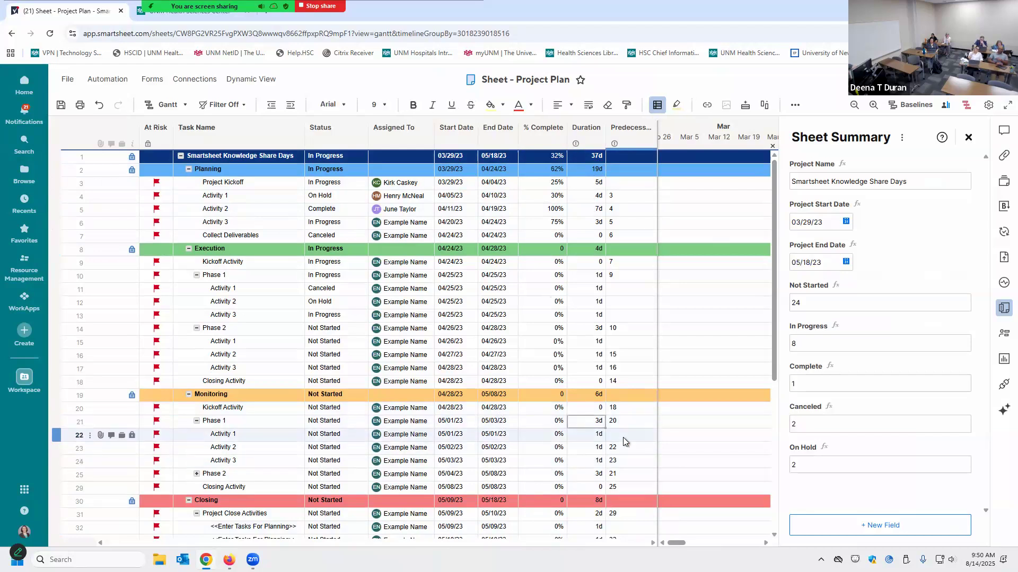
key("Right")
key("Insert")
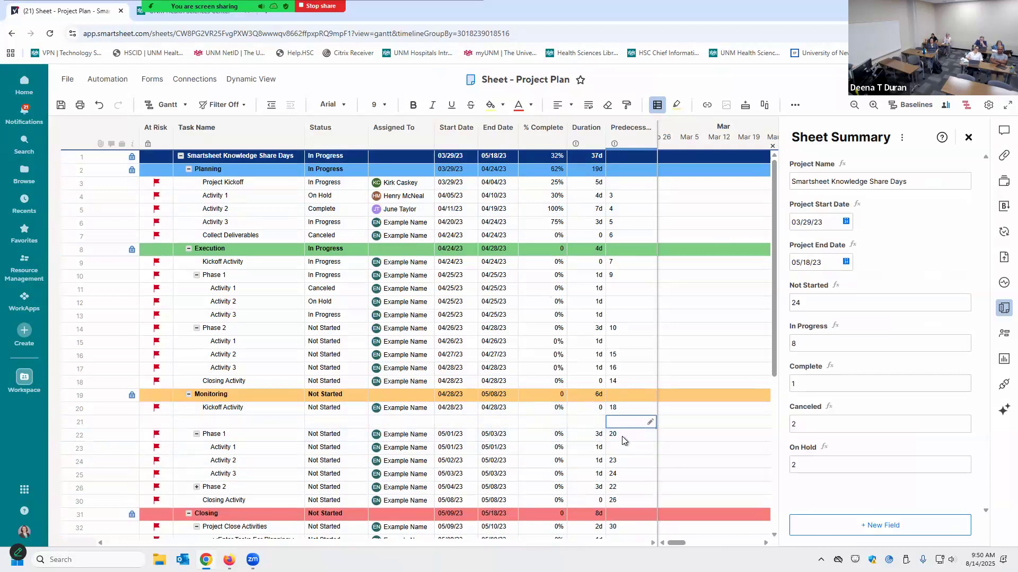
Undo the blank row and dismiss the warning about editing Phase 1's rolled-up duration
left_click(98, 109)
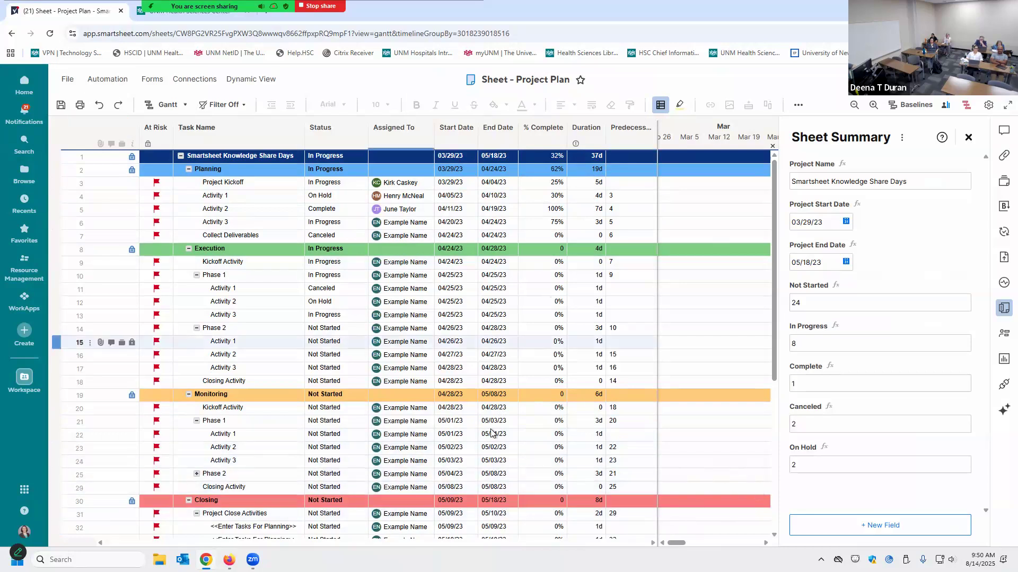
left_click(594, 426)
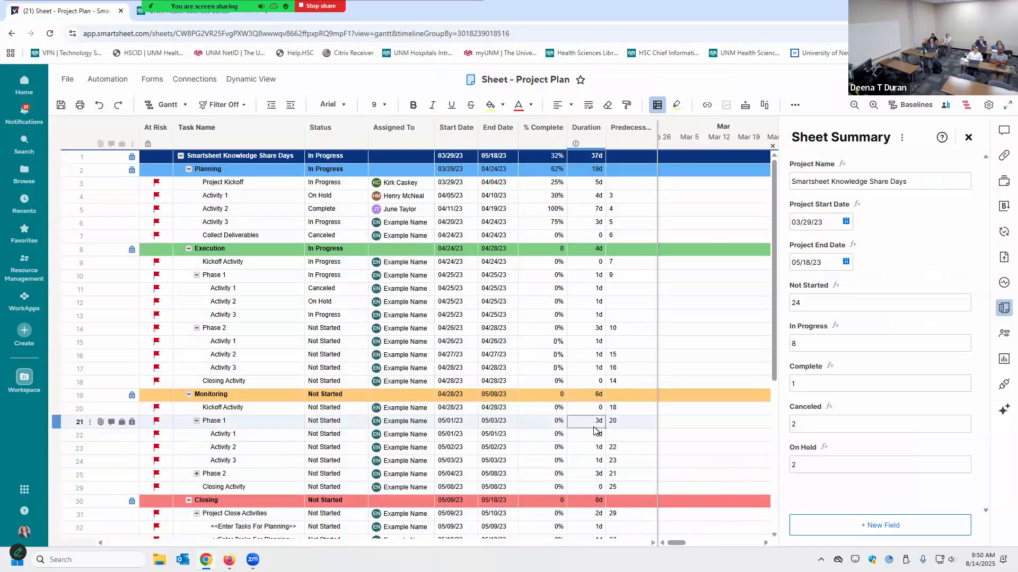
double_click(594, 427)
left_click(595, 364)
Set Activity 1's duration to 10 days and check Phase 1 (12) and Monitoring (15) rollups
left_click(592, 435)
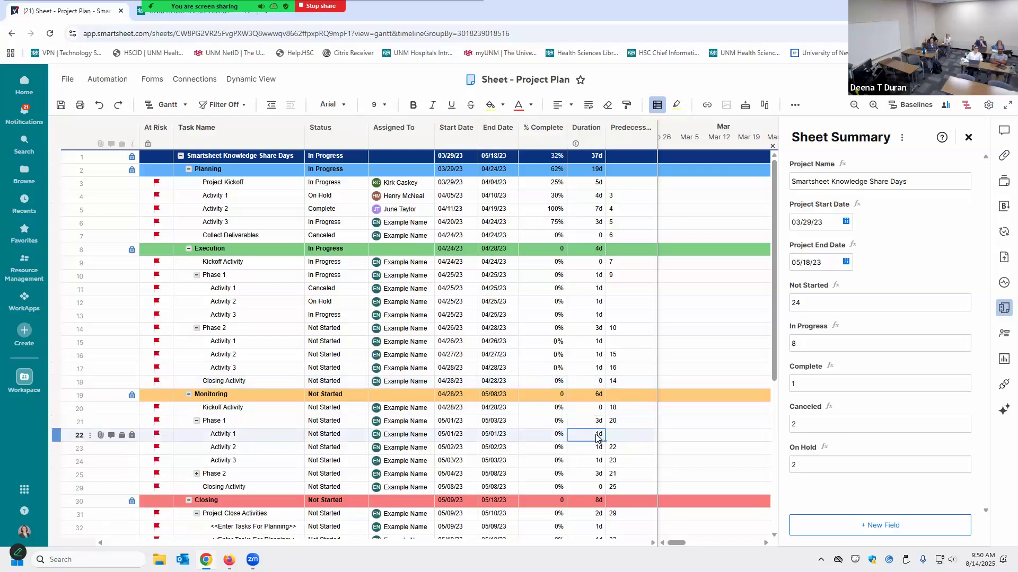
type("10")
key("Return")
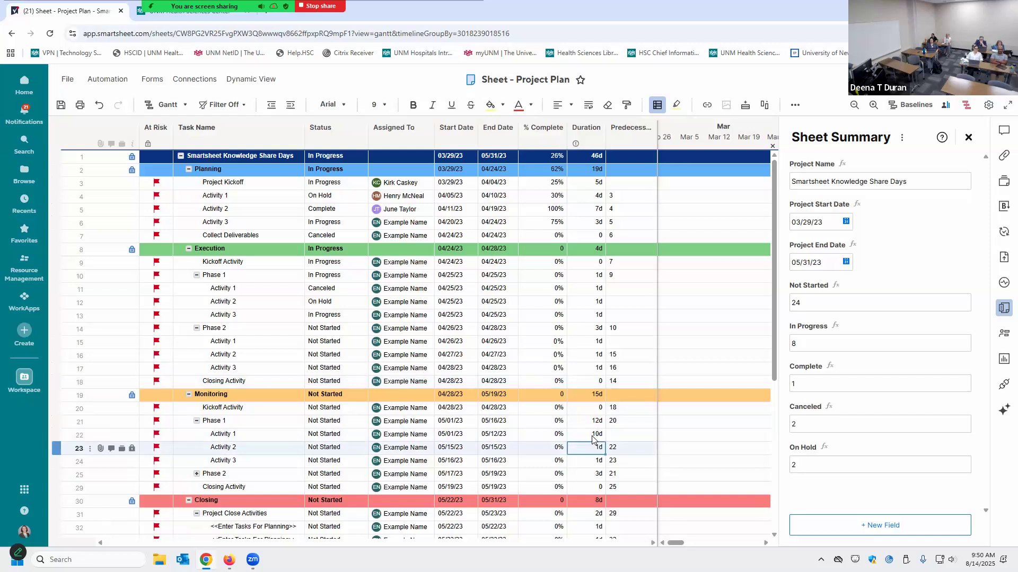
left_click(592, 435)
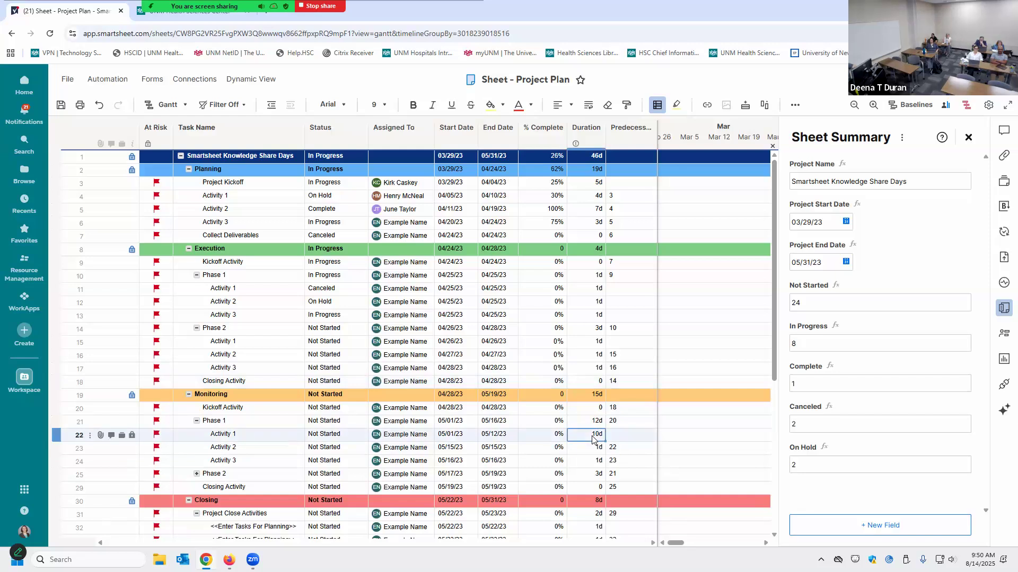
left_click(585, 423)
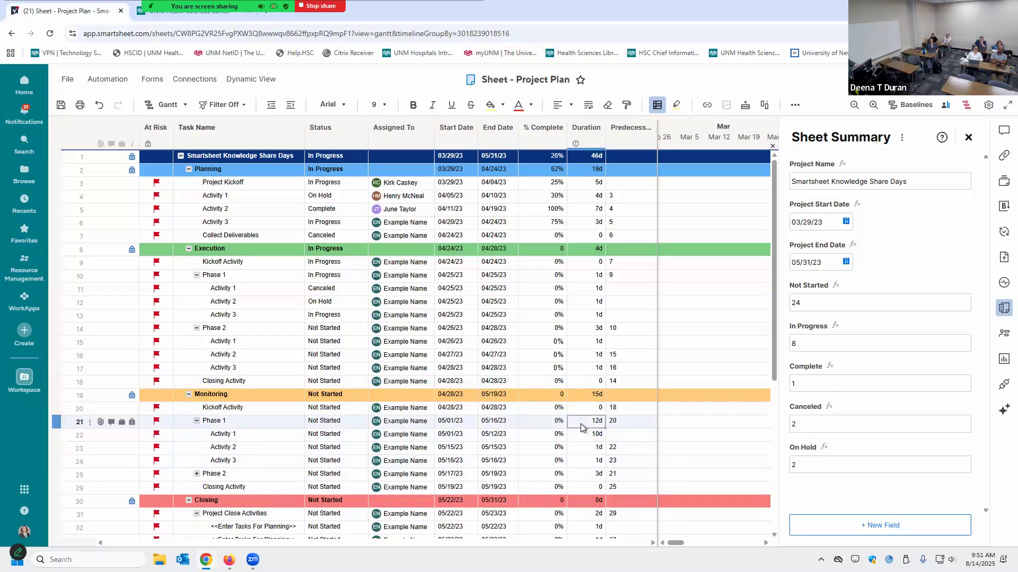
left_click(587, 399)
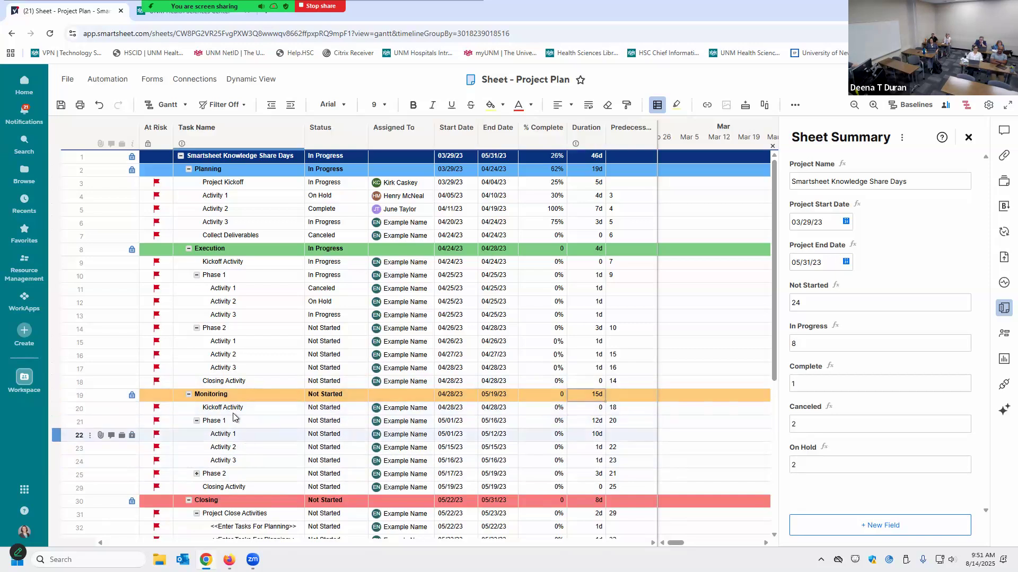
left_click(68, 394)
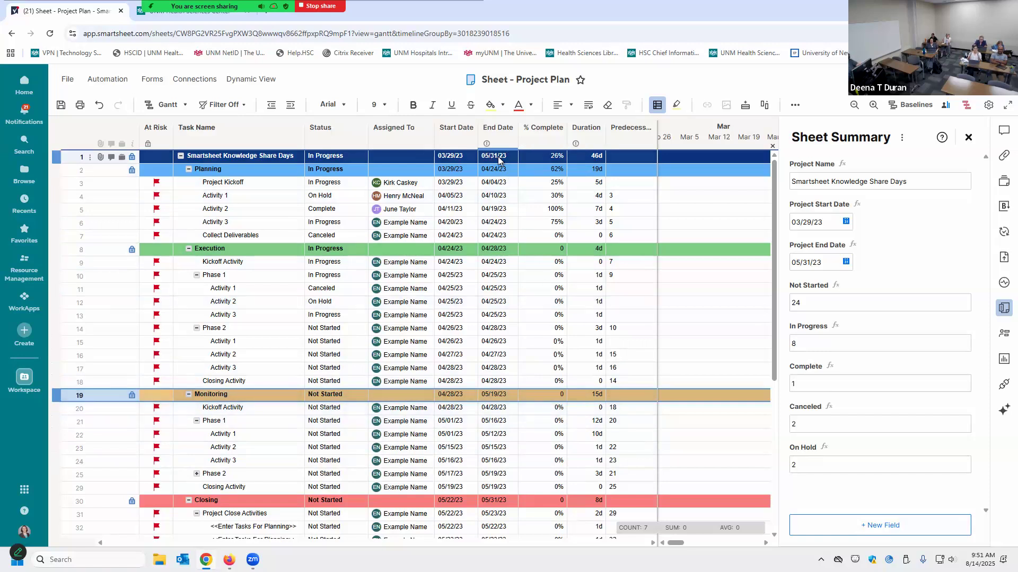
left_click(101, 103)
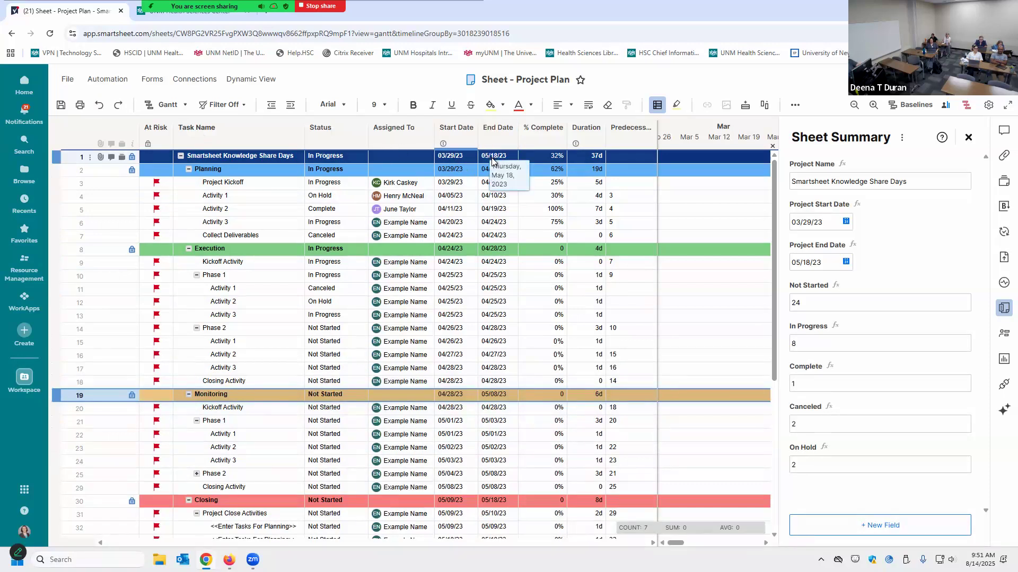
left_click(119, 106)
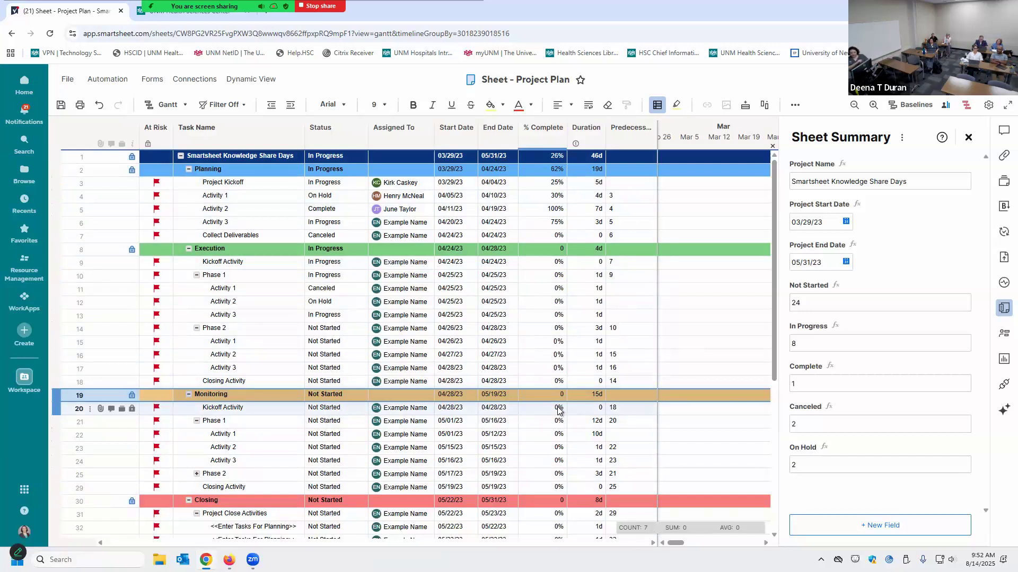
Set Activity 1's duration back to 1 day and open the Baselines settings
left_click(594, 435)
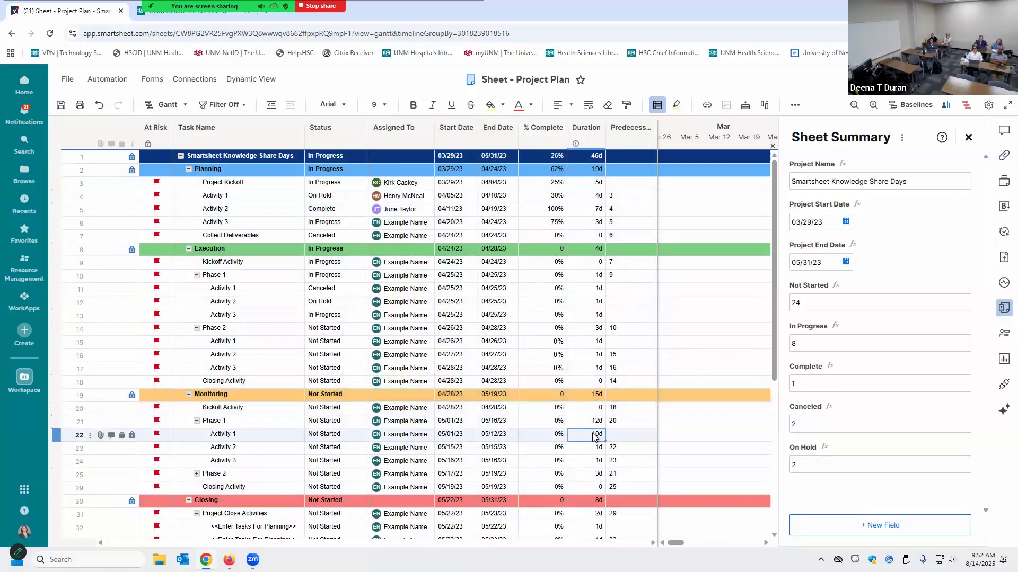
type("1")
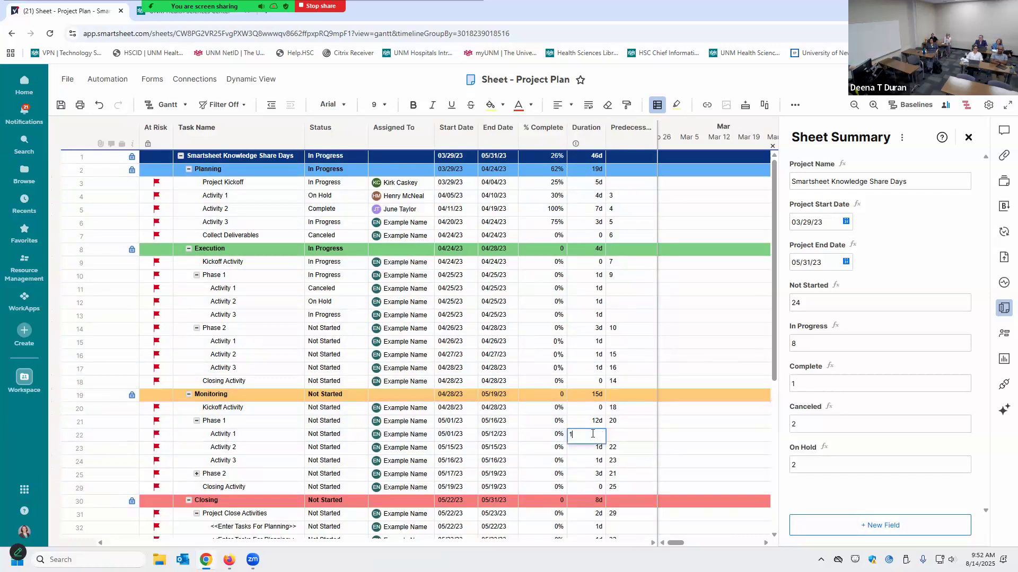
key("Return")
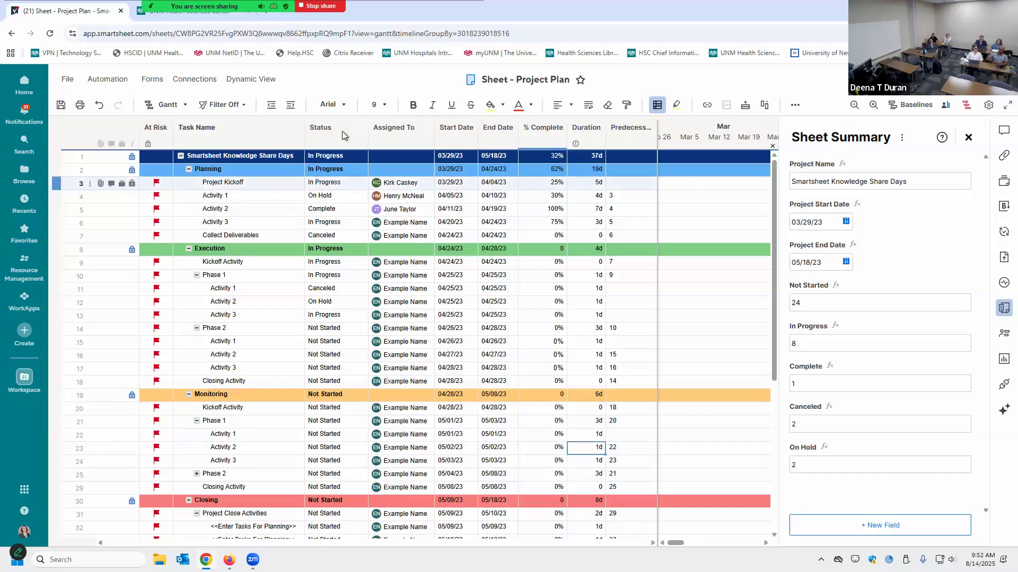
left_click(904, 107)
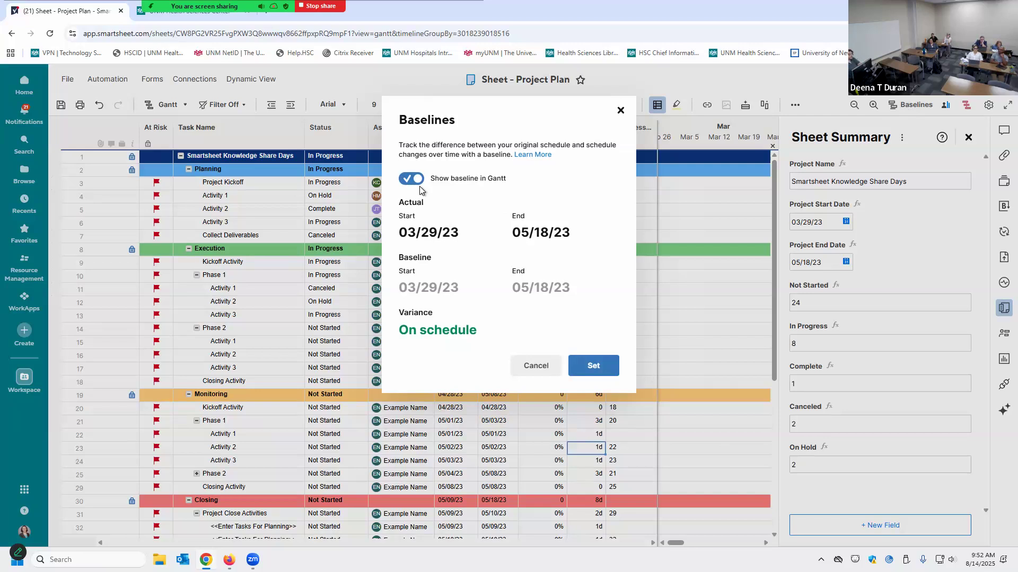
Dismiss the Baselines dialog, leaving the 03/29/23–05/18/23 baseline unchanged
left_click(602, 372)
left_click(546, 367)
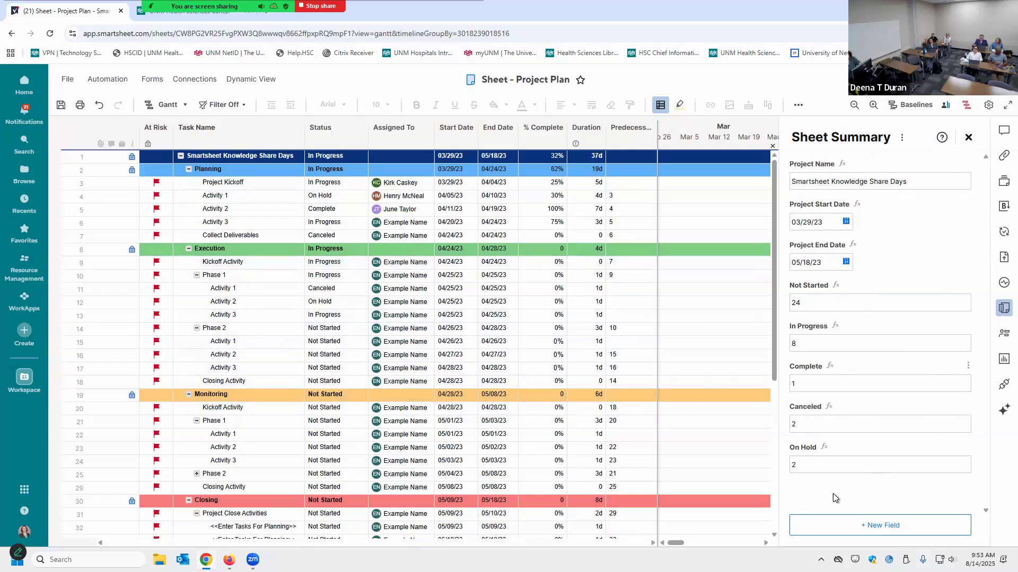
left_click(815, 305)
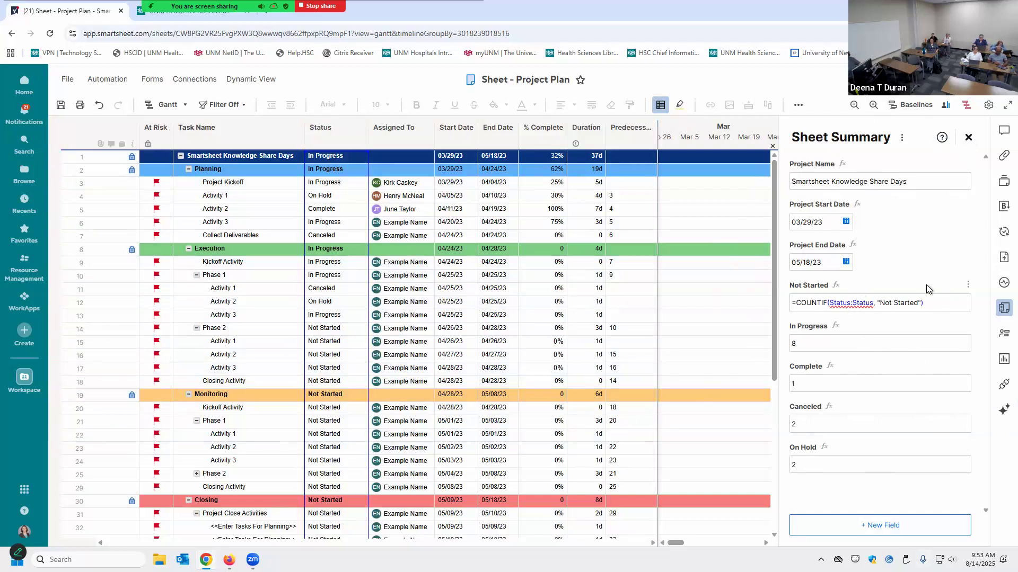
left_click(908, 285)
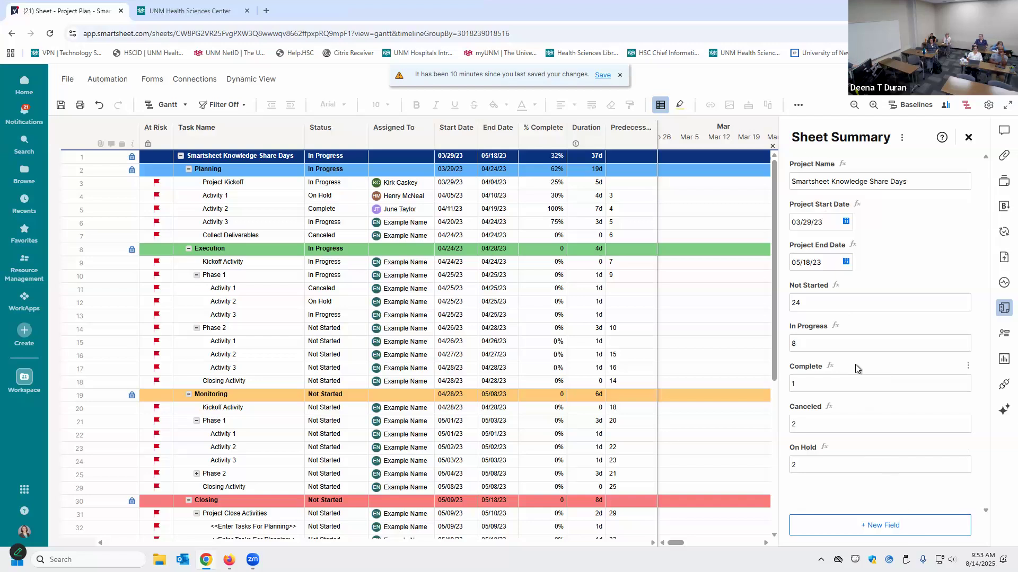
Close Sheet Summary, save the Project Plan sheet, and open Project Settings
left_click(969, 139)
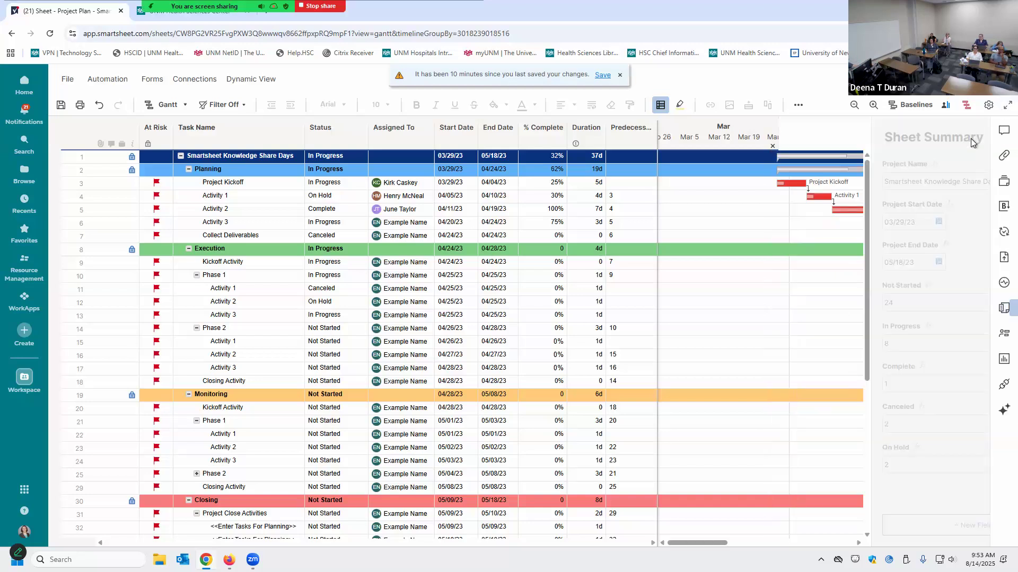
left_click(62, 106)
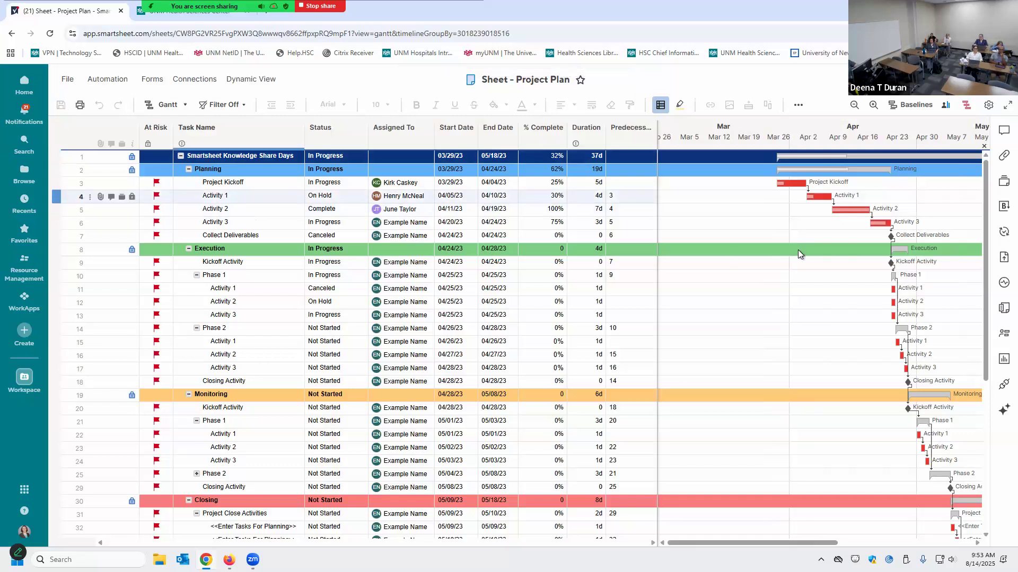
left_click(989, 105)
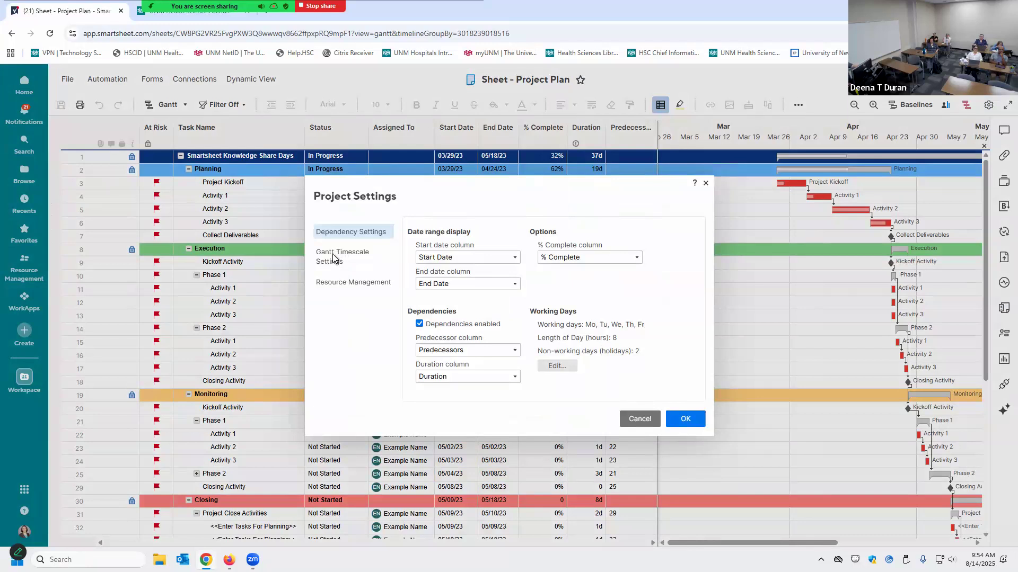
Set the Gantt timescale primary heading to Quarters and the secondary heading to Months
left_click(367, 259)
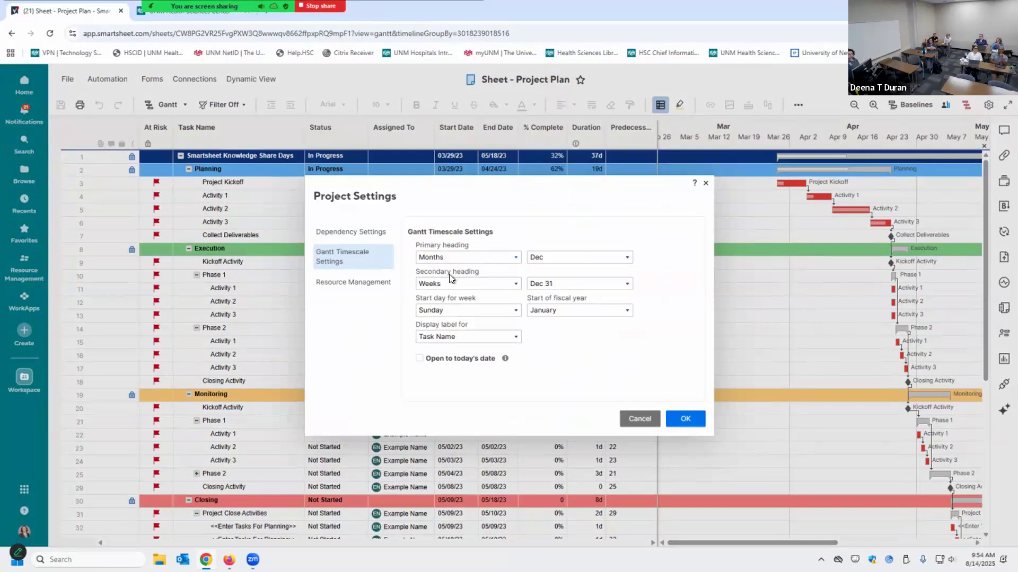
left_click(513, 258)
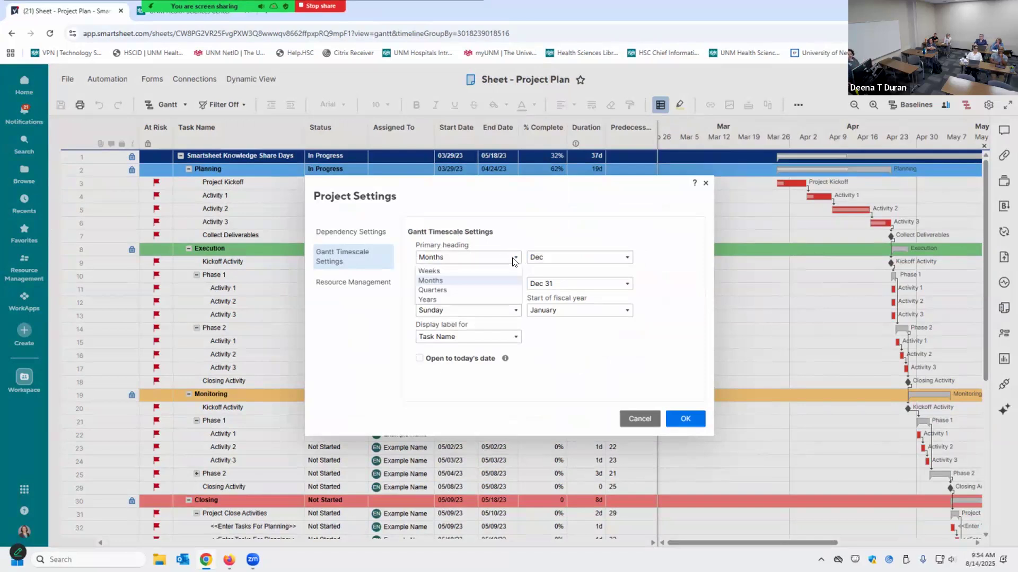
left_click(504, 290)
left_click(516, 289)
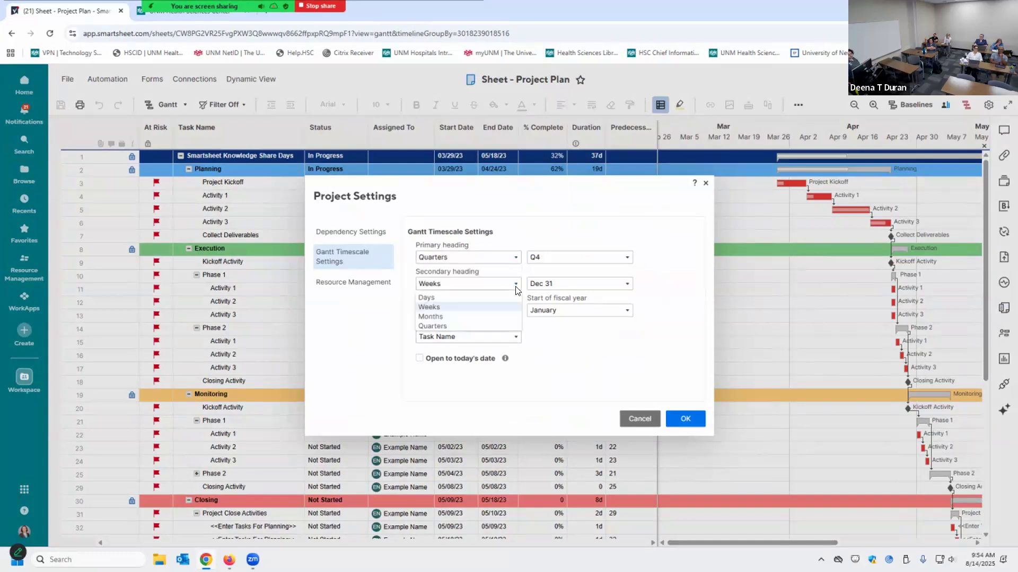
left_click(488, 317)
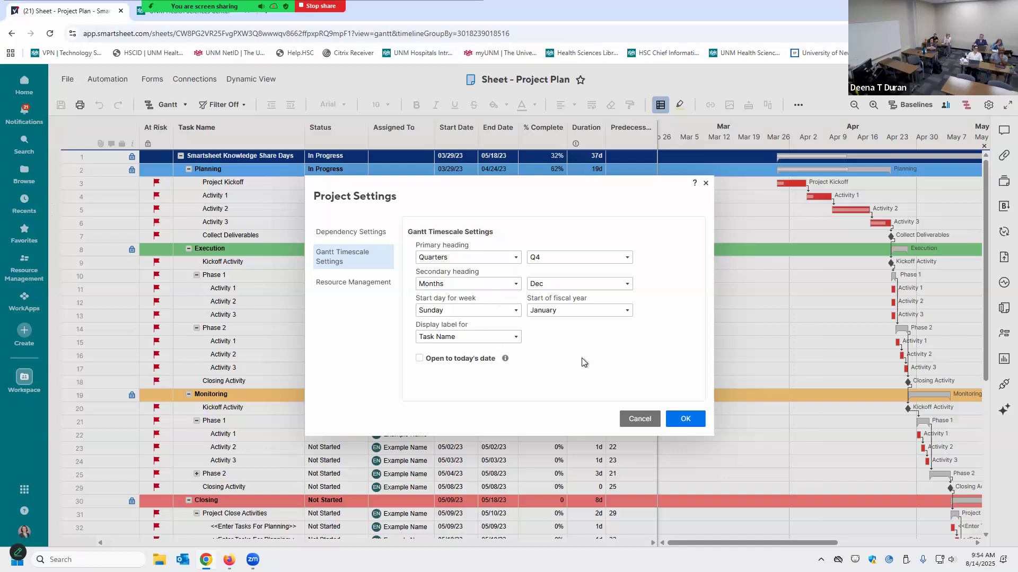
Start the fiscal year in July, label quarters like Q4 2025, and keep Task Name bar labels
left_click(516, 310)
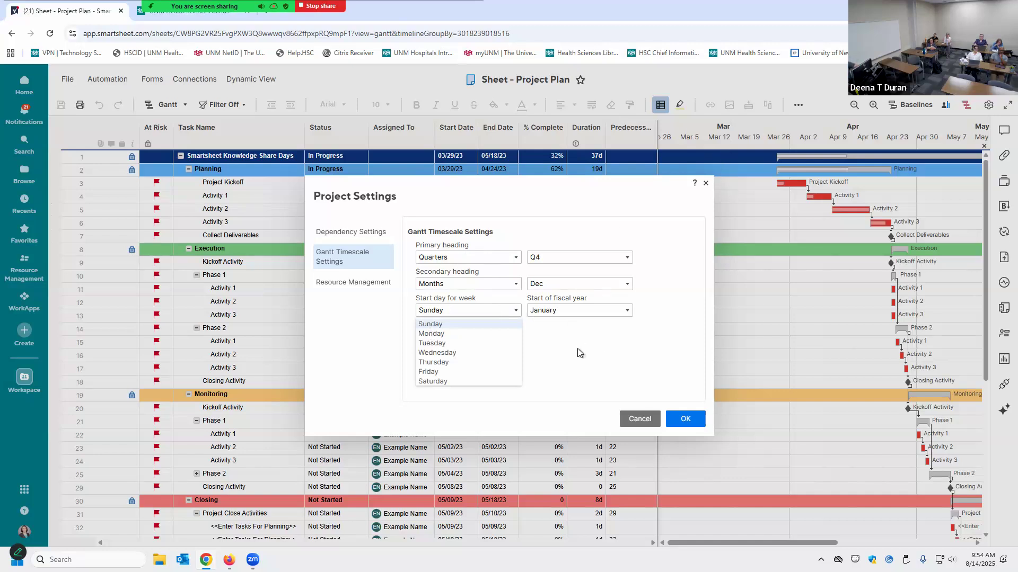
left_click(562, 312)
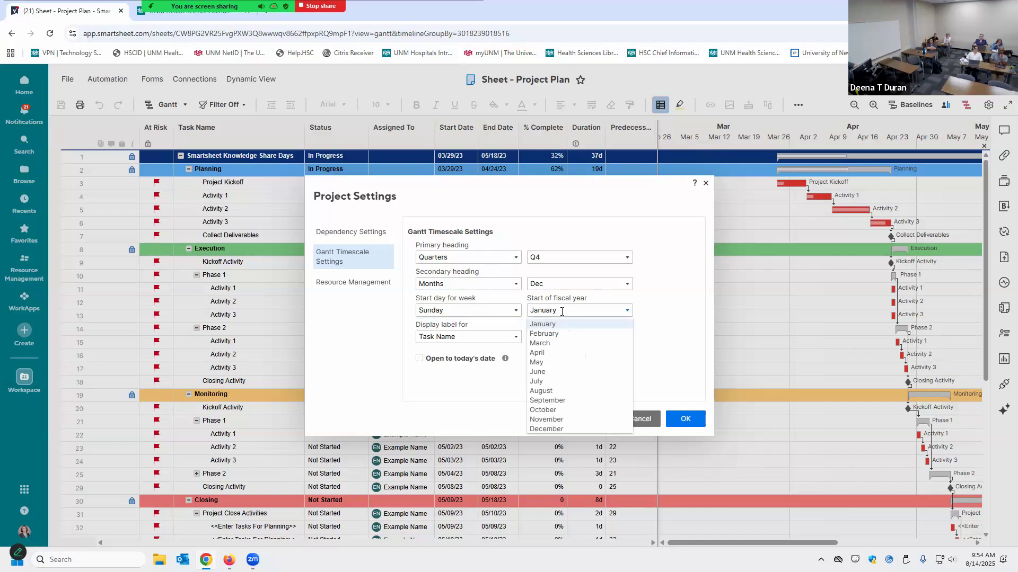
left_click(555, 381)
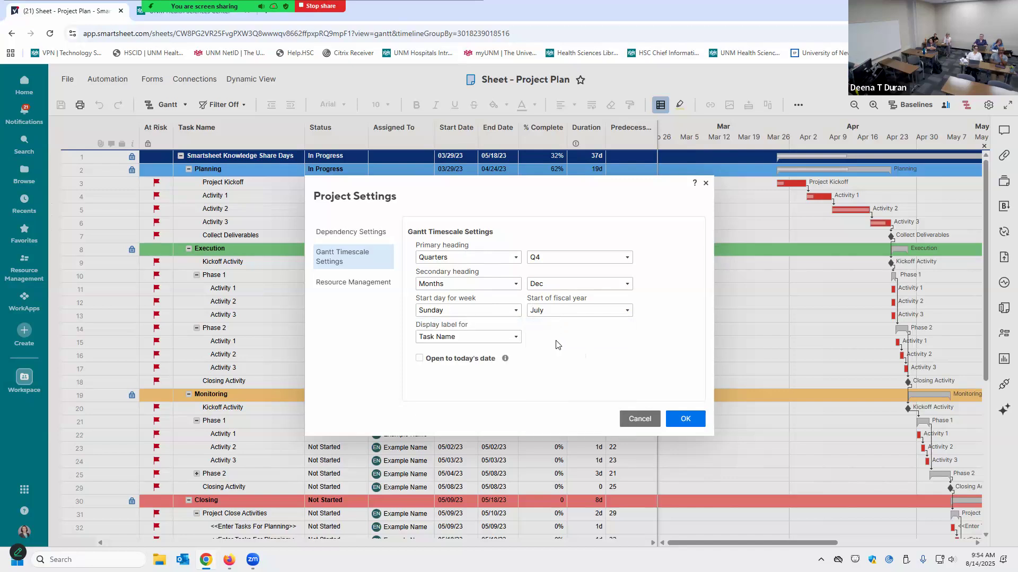
left_click(547, 258)
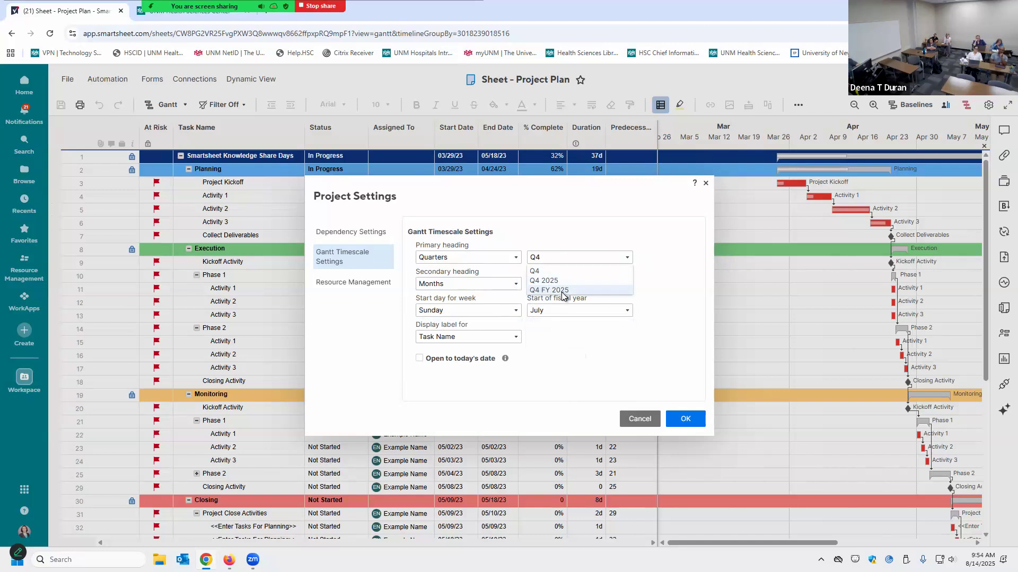
left_click(561, 280)
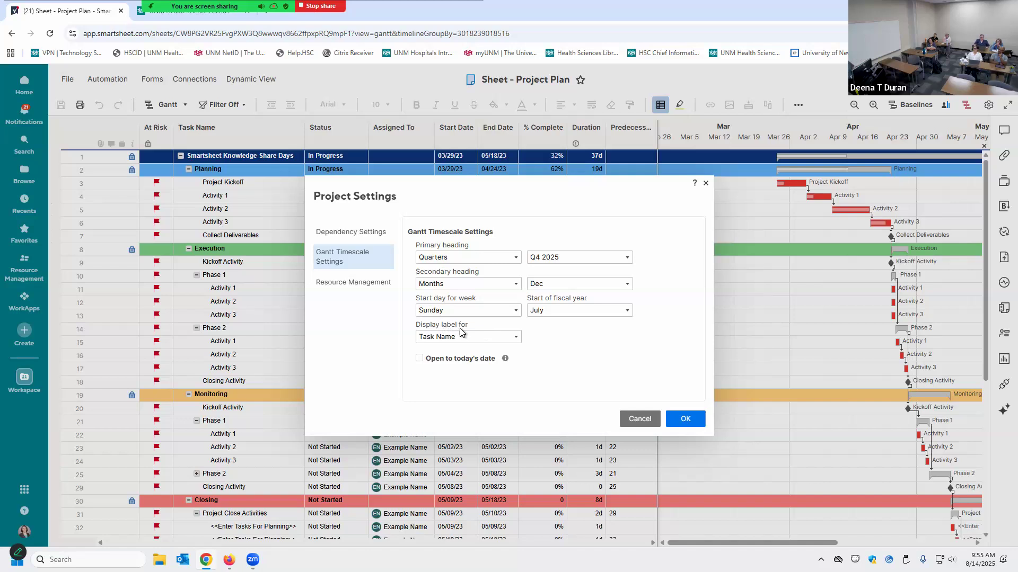
left_click(516, 339)
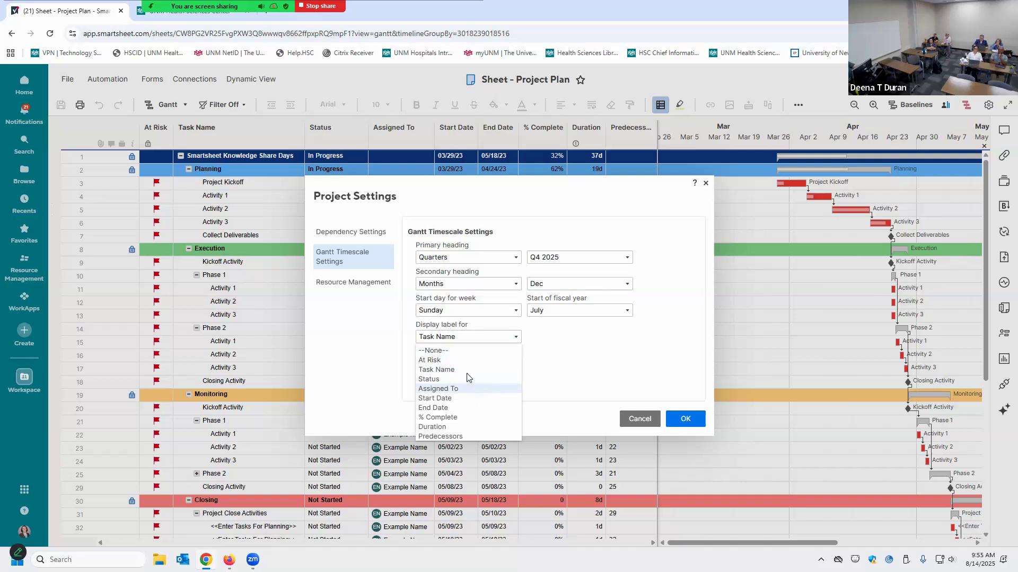
left_click(466, 370)
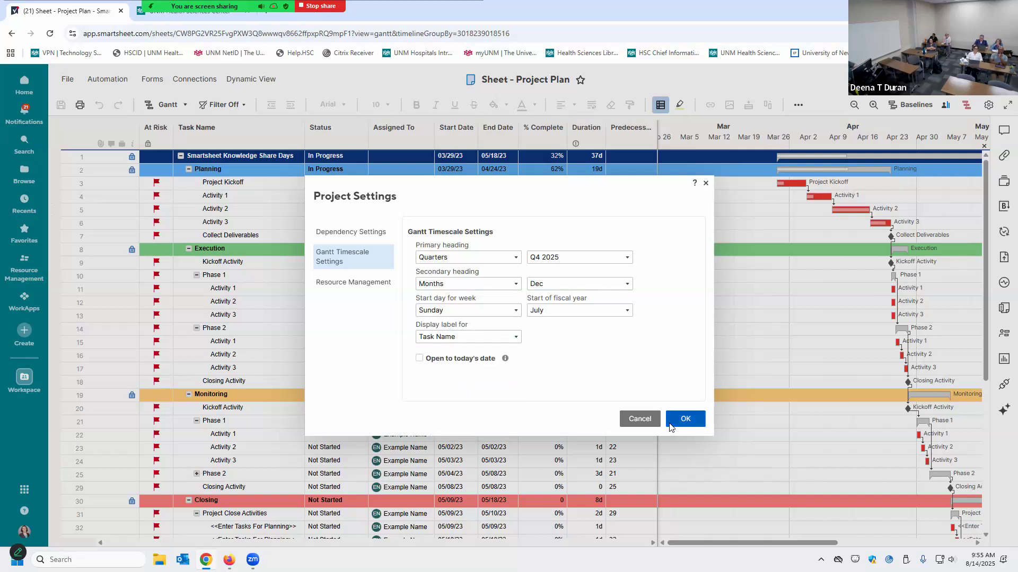
Apply the quarterly timescale, then reopen Project Settings to edit Working Days
left_click(686, 419)
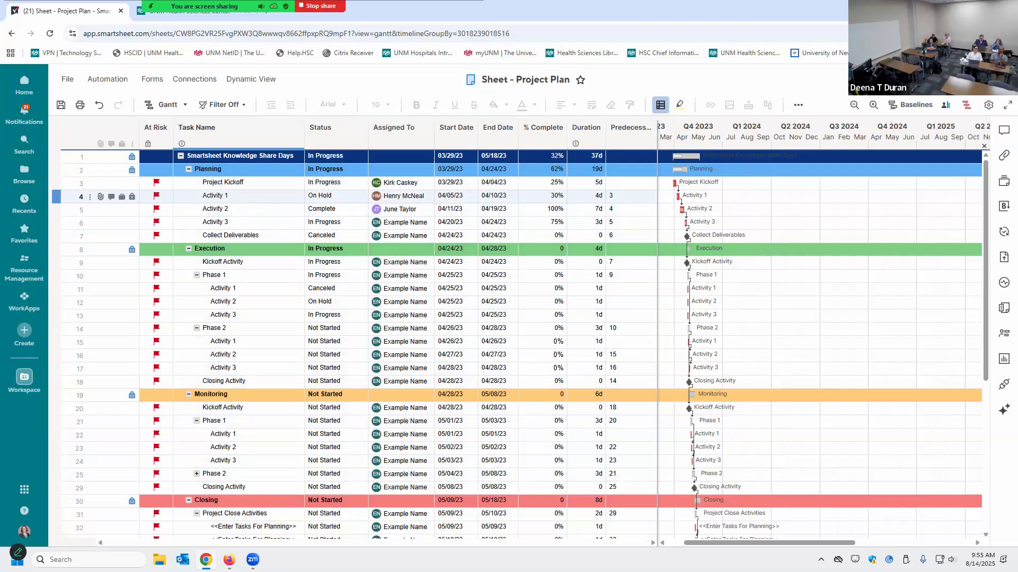
left_click(989, 105)
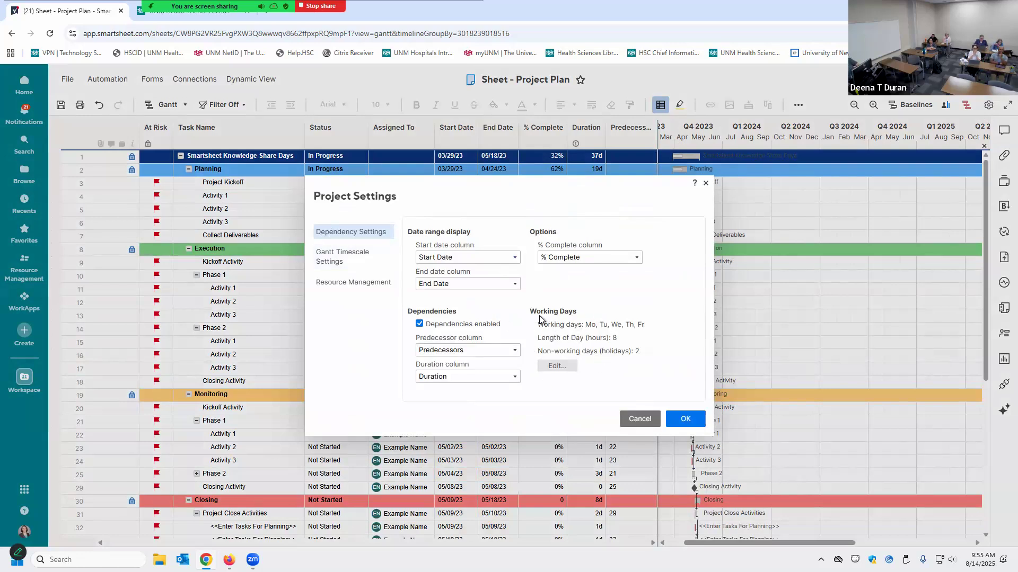
left_click(549, 365)
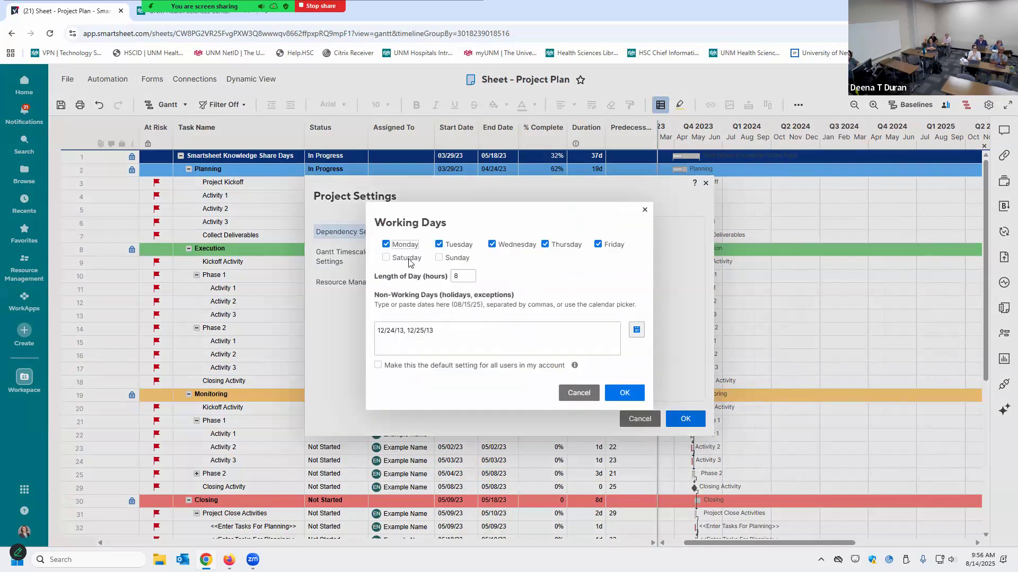
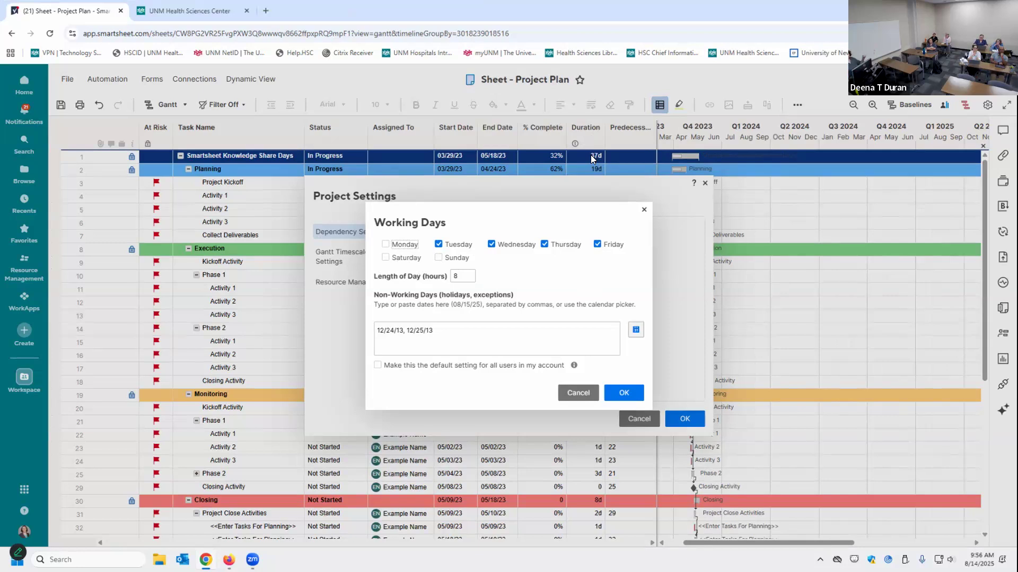
Check Monday and Saturday so all seven days are working days
left_click(386, 245)
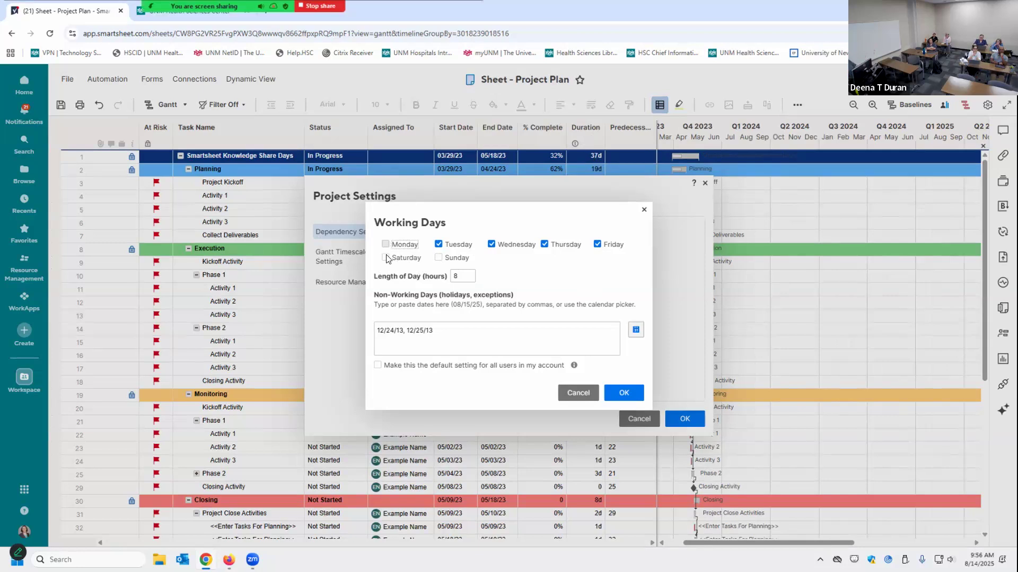
left_click(433, 257)
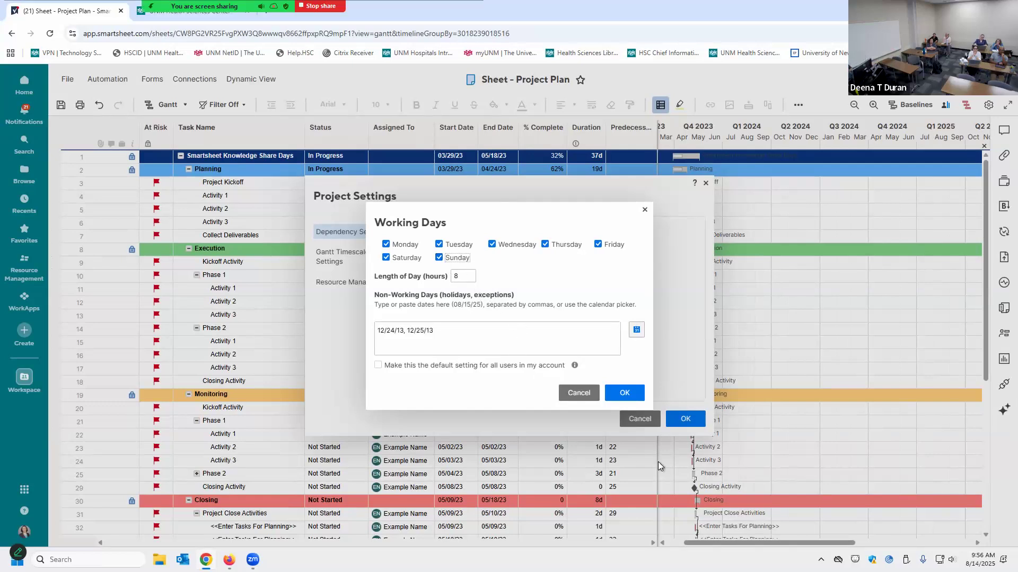
Replace the existing holidays with 09/01/25 as the only non-working date
left_click(446, 327)
key("ctrl+a")
type("9/1/2025")
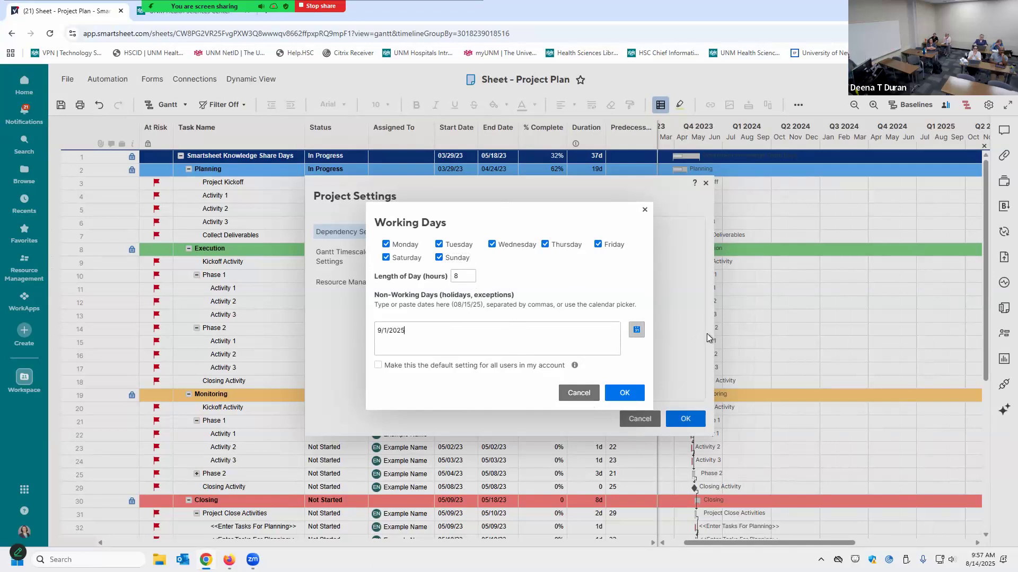
left_click(636, 330)
left_click(648, 419)
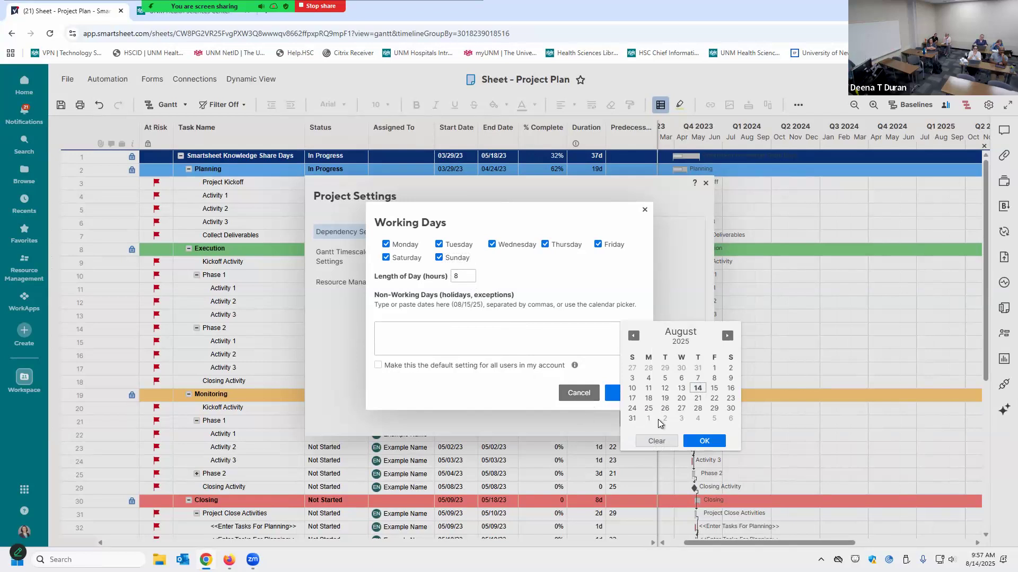
left_click(704, 441)
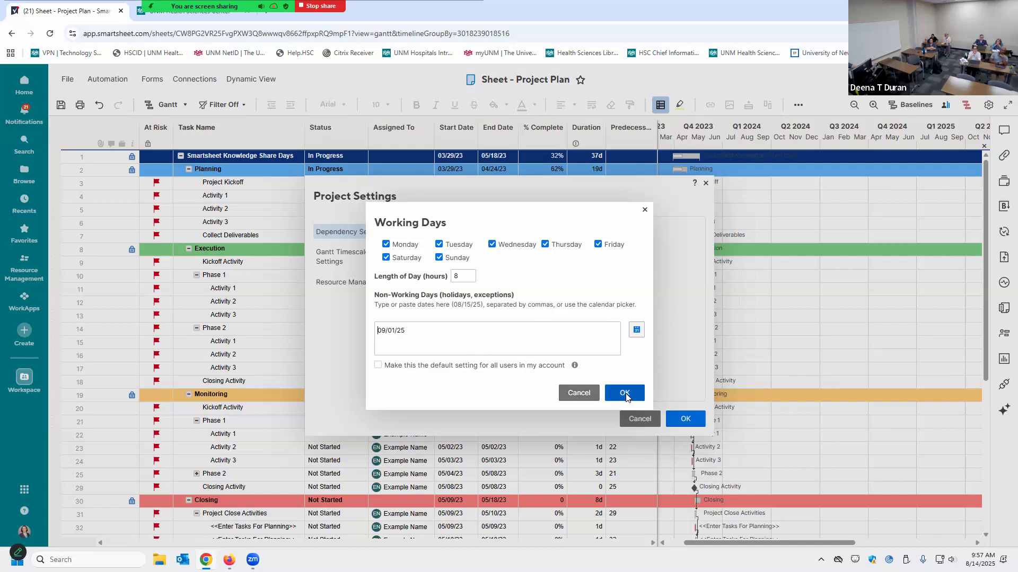
Uncheck Saturday and Sunday so they are non-working days again, and confirm
left_click(407, 259)
left_click(451, 258)
left_click(631, 395)
Apply Project Settings, then open Report - At Risk Tasks, saving the Project Plan changes
left_click(684, 418)
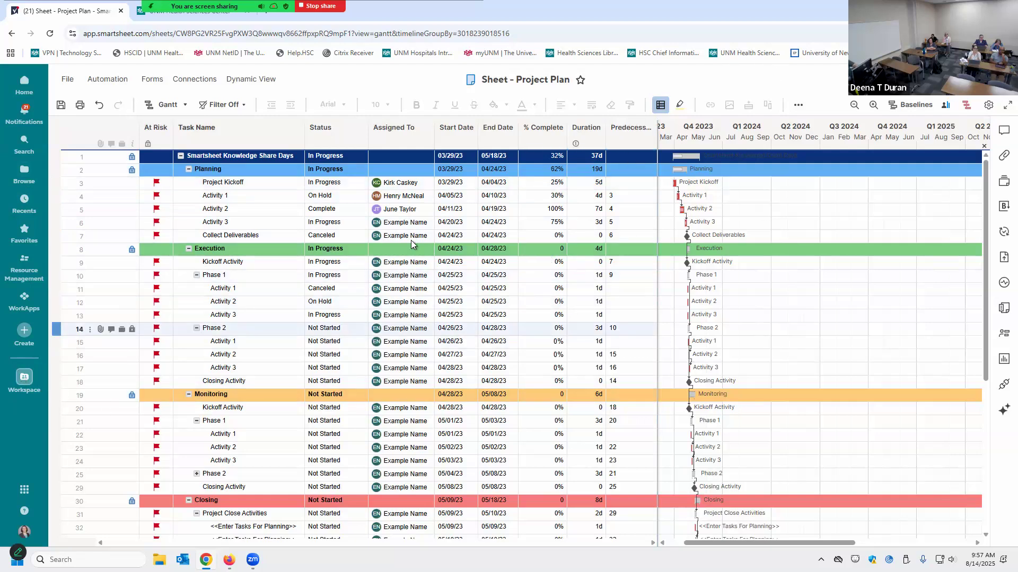
left_click(23, 381)
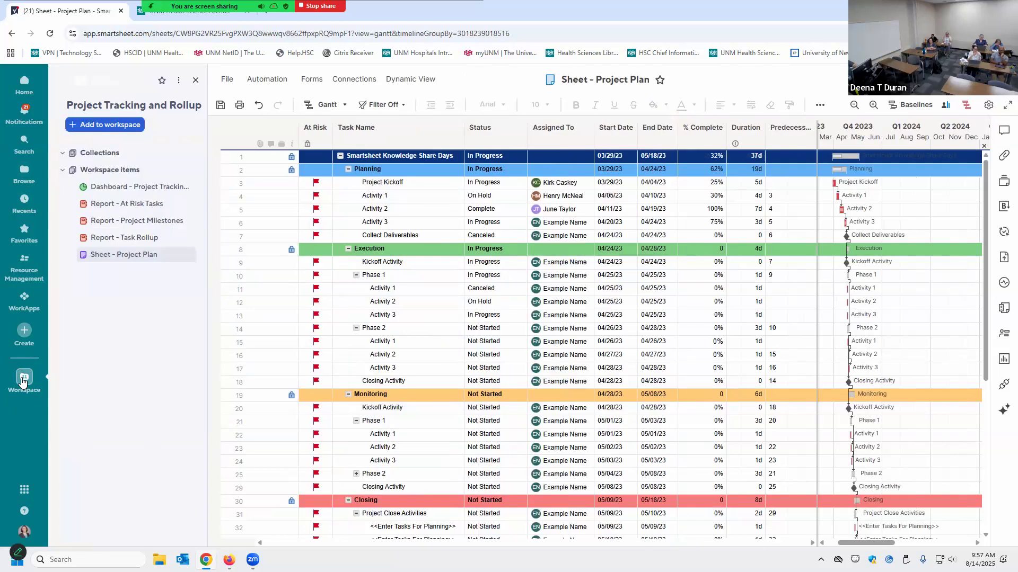
left_click(136, 208)
left_click(578, 363)
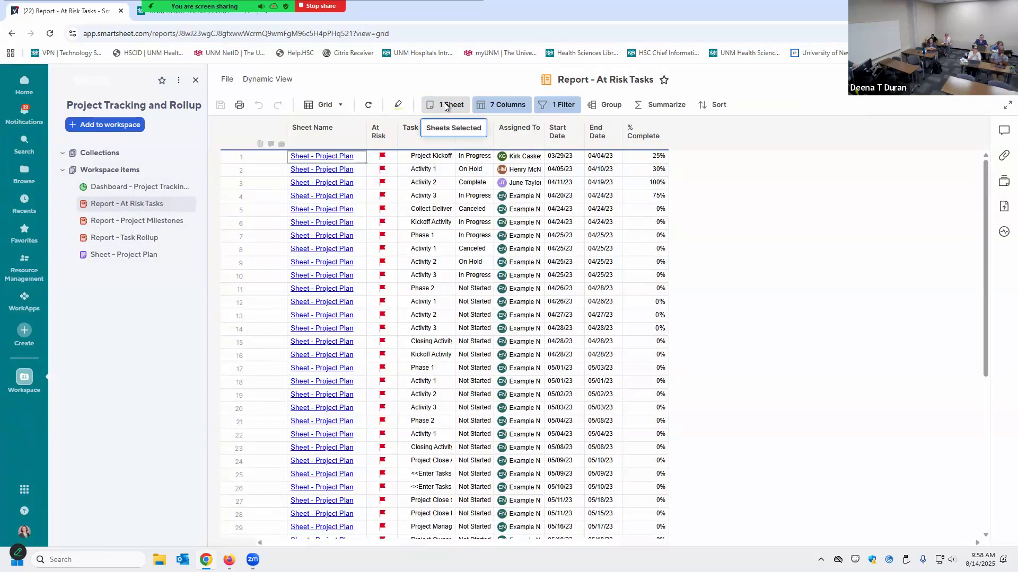
Use the Capital Projects: Finance & Administration workspace as the report source instead of Sheet - Project Plan
left_click(445, 106)
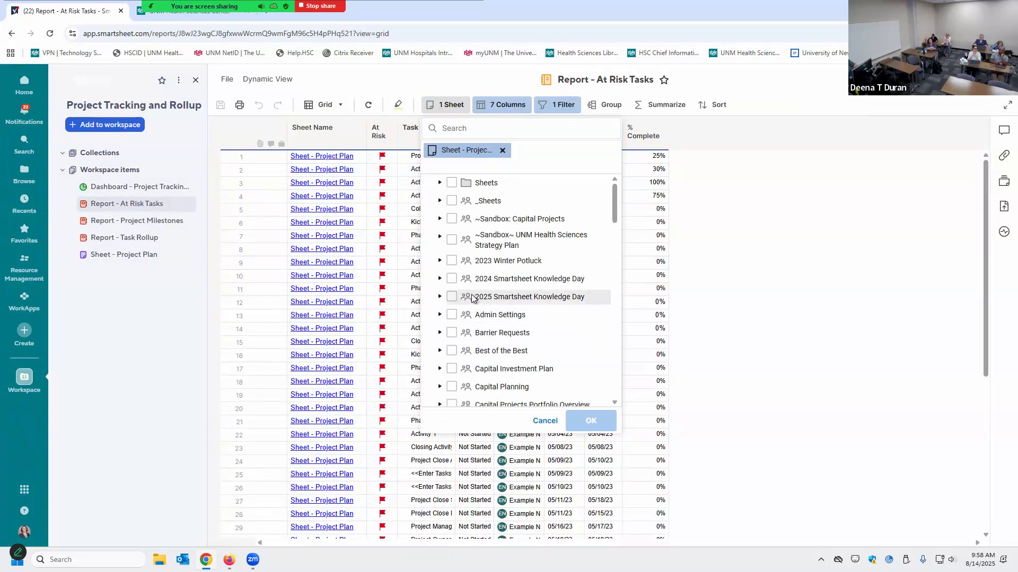
scroll(484, 331, "down", 2)
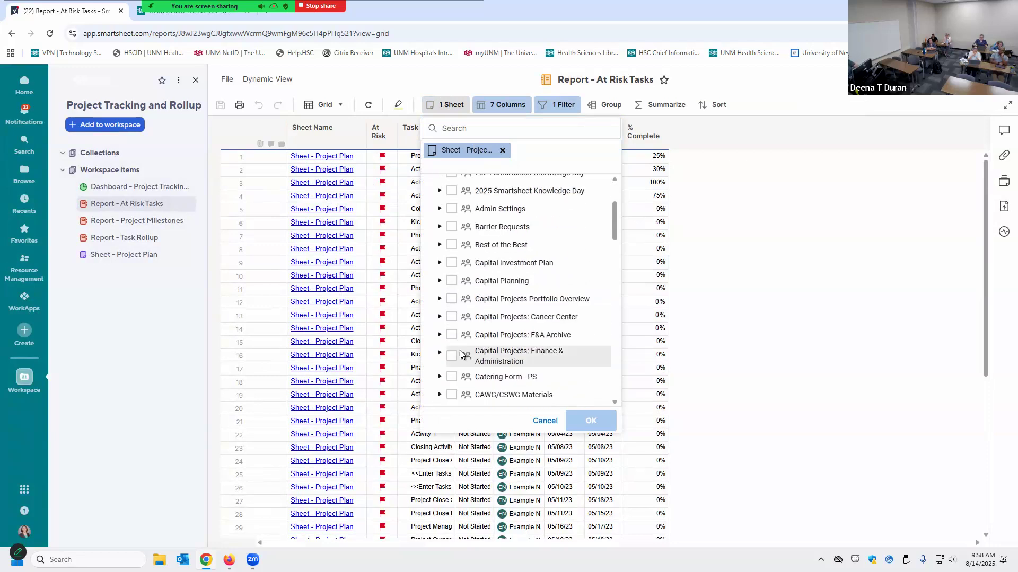
left_click(450, 358)
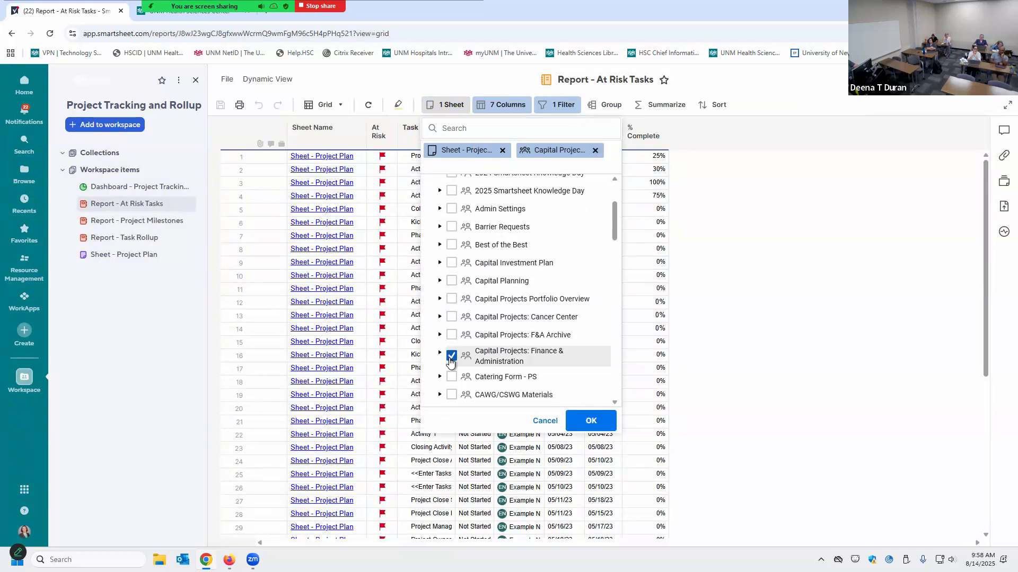
left_click(502, 150)
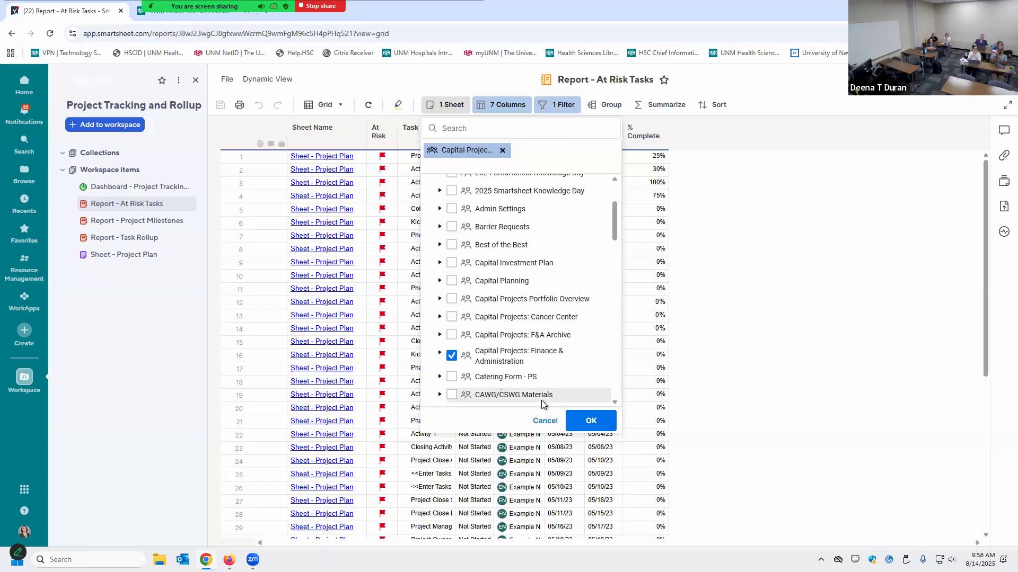
left_click(590, 422)
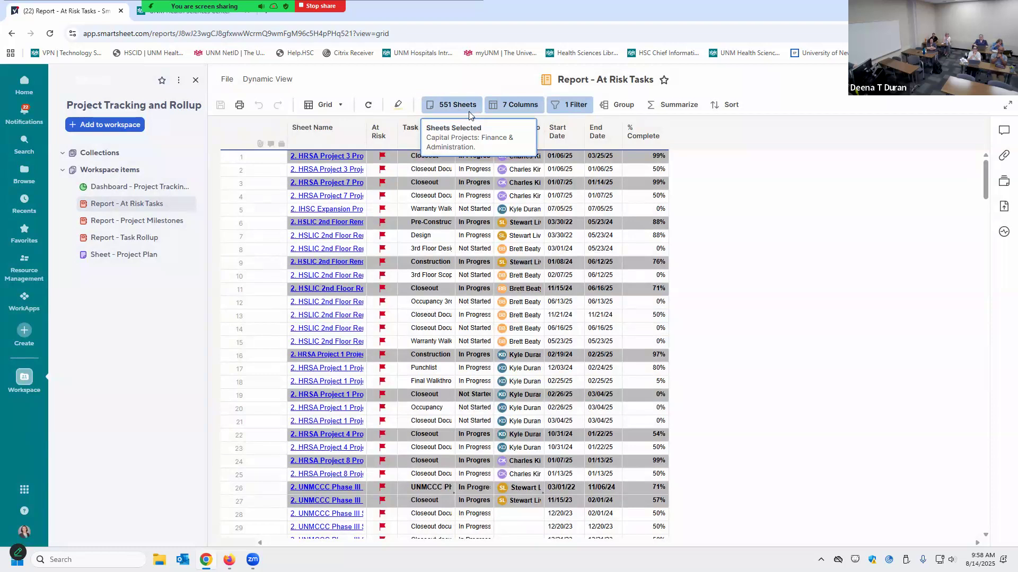
Show the report's 7 Columns list and inspect the column names, Status through Sheet Name
left_click(465, 110)
left_click(520, 107)
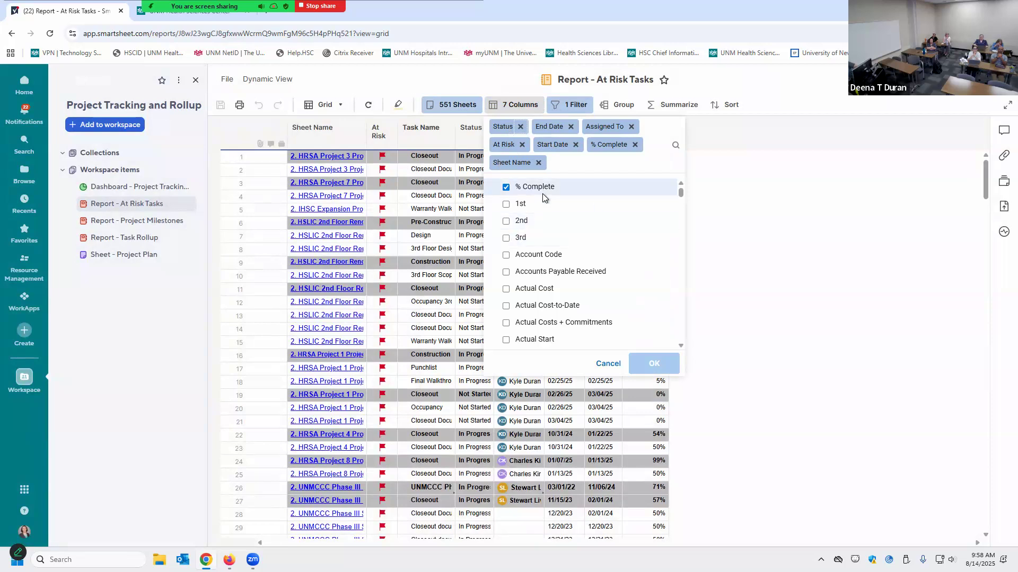
mouse_move(542, 194)
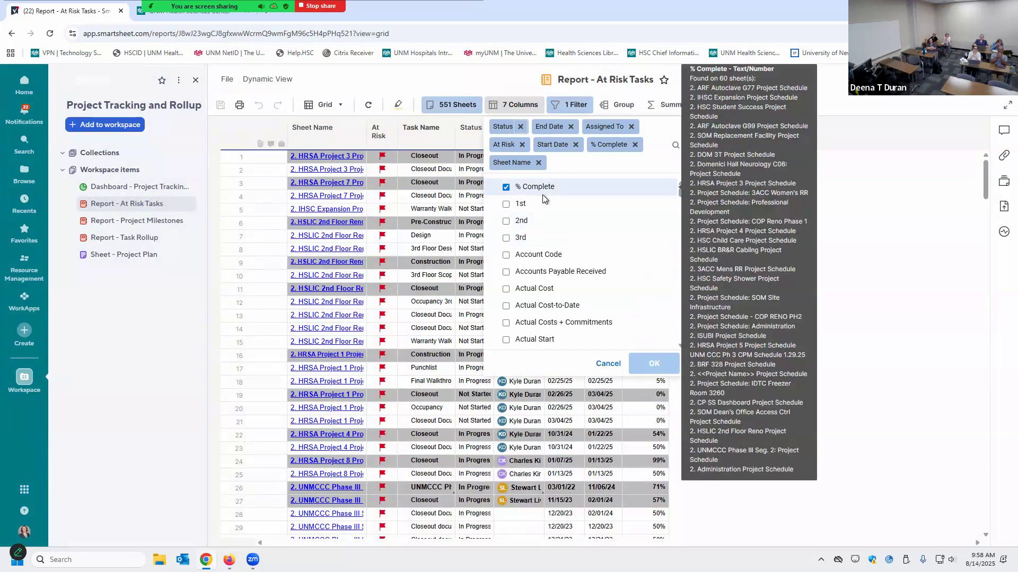
mouse_move(603, 206)
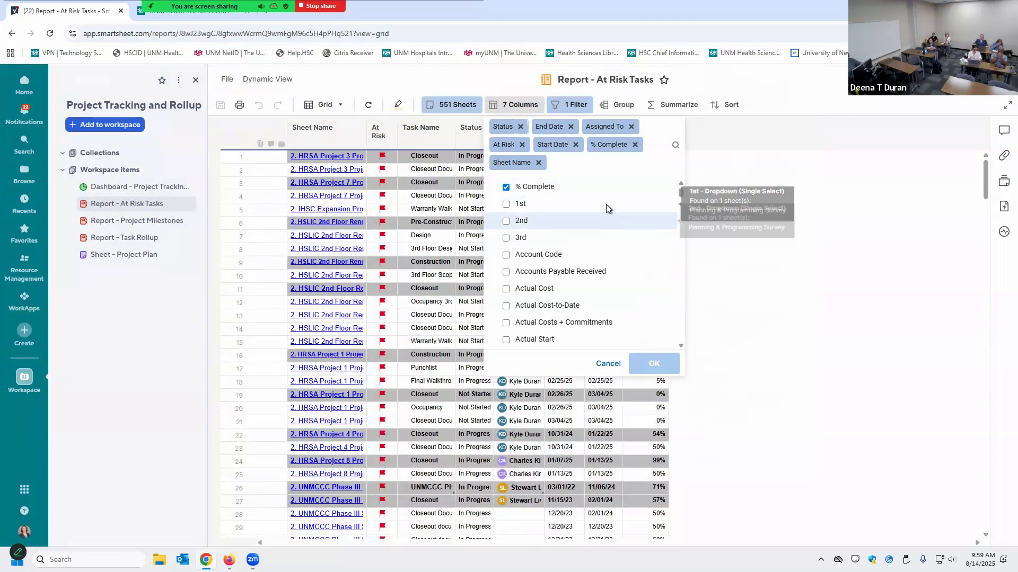
mouse_move(568, 241)
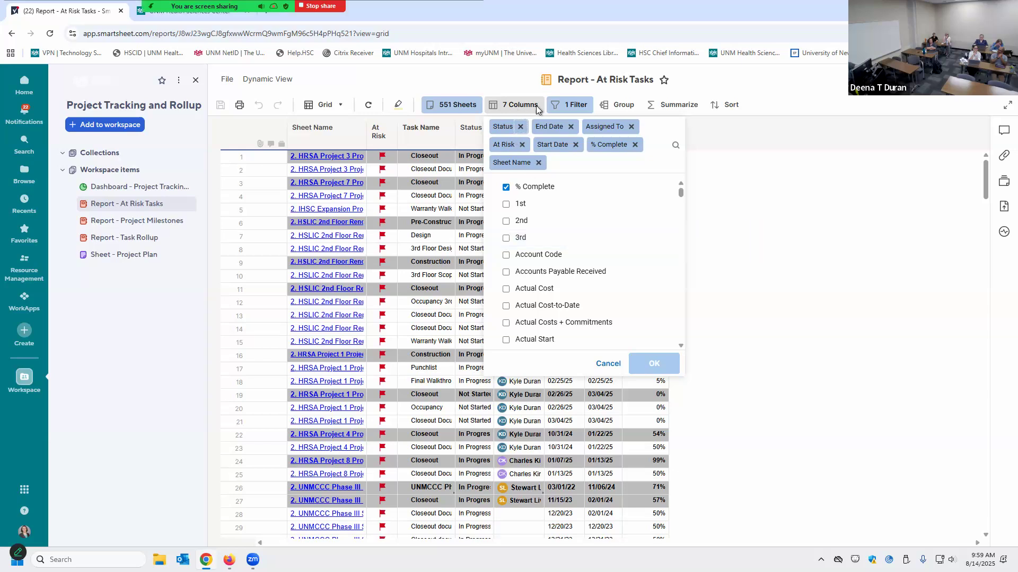
Add a new report filter condition on the Sheet Name field
left_click(570, 106)
left_click(570, 106)
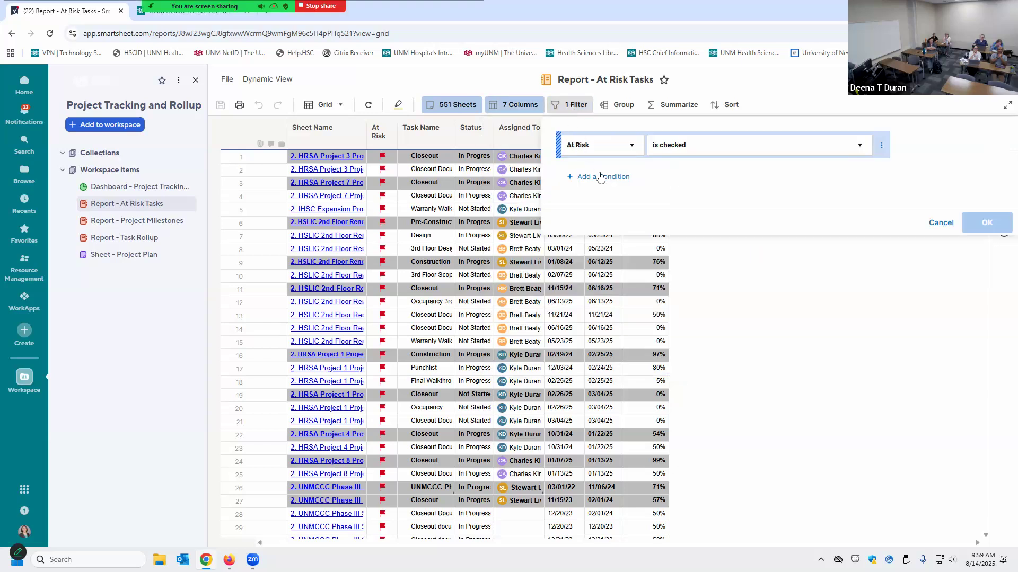
left_click(604, 178)
left_click(630, 177)
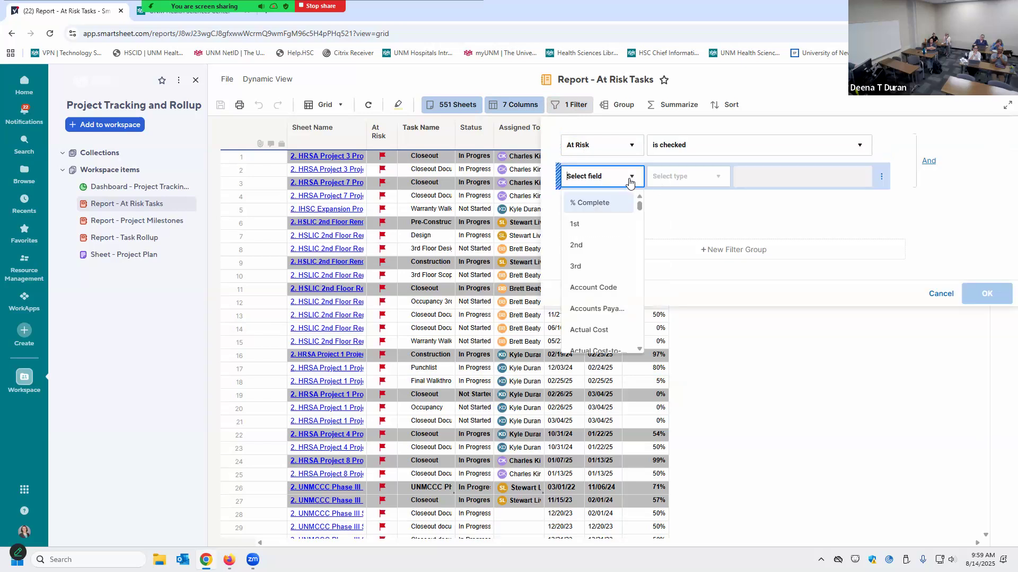
scroll(614, 212, "down", 1)
scroll(626, 208, "down", 1)
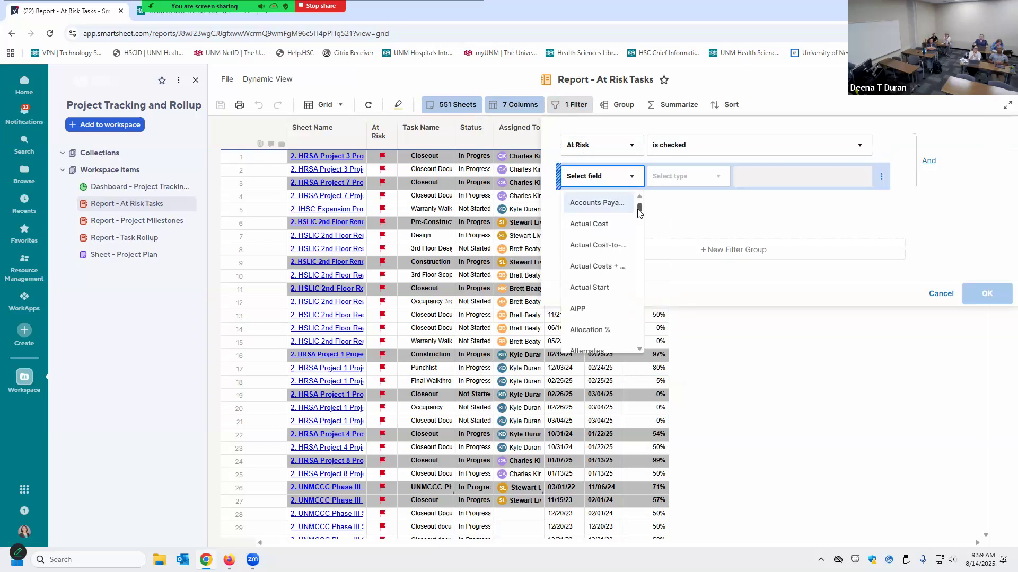
scroll(639, 204, "up", 3)
left_click_drag(638, 204, 636, 445)
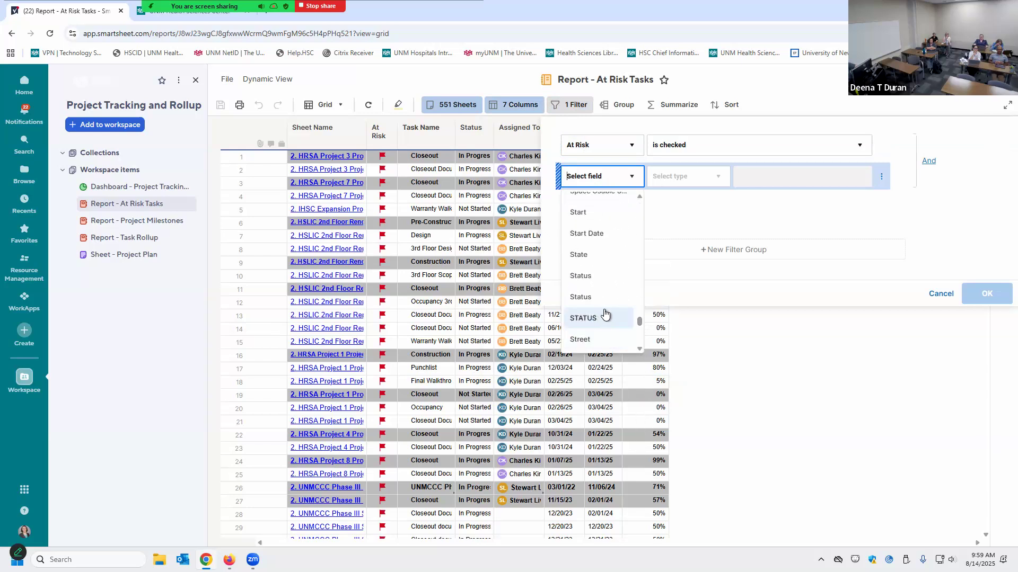
scroll(606, 314, "up", 1)
scroll(603, 309, "up", 5)
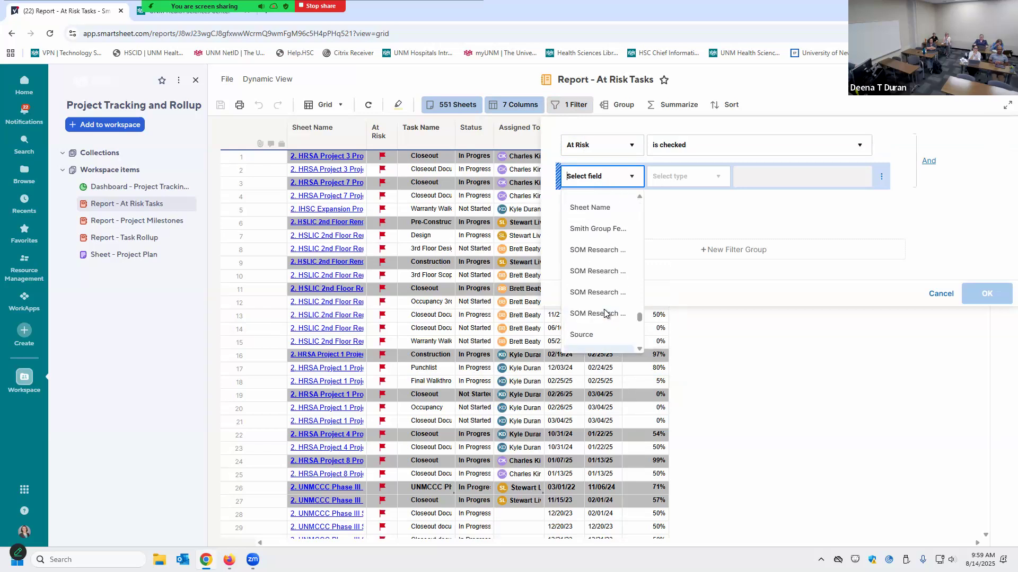
left_click(589, 273)
Filter Sheet Name contains 'She', apply it, then open Report - Project Milestones
left_click(692, 176)
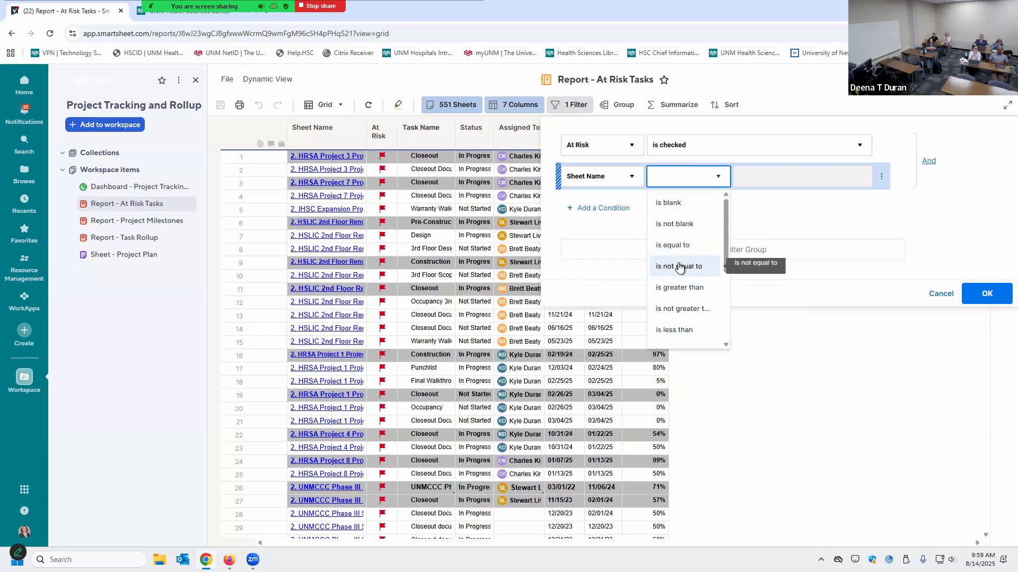
scroll(679, 251, "down", 3)
left_click(690, 310)
left_click(756, 179)
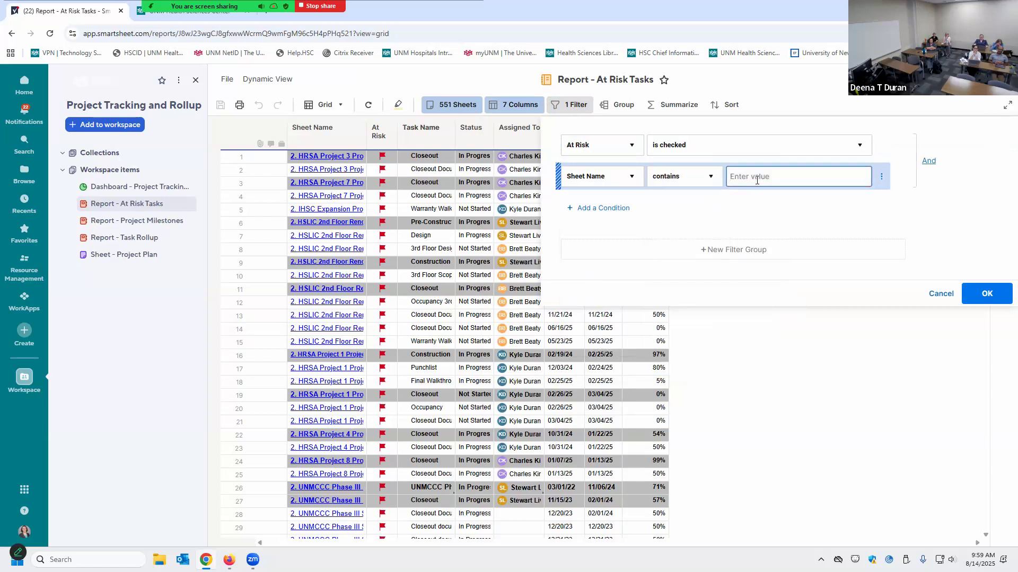
type("She")
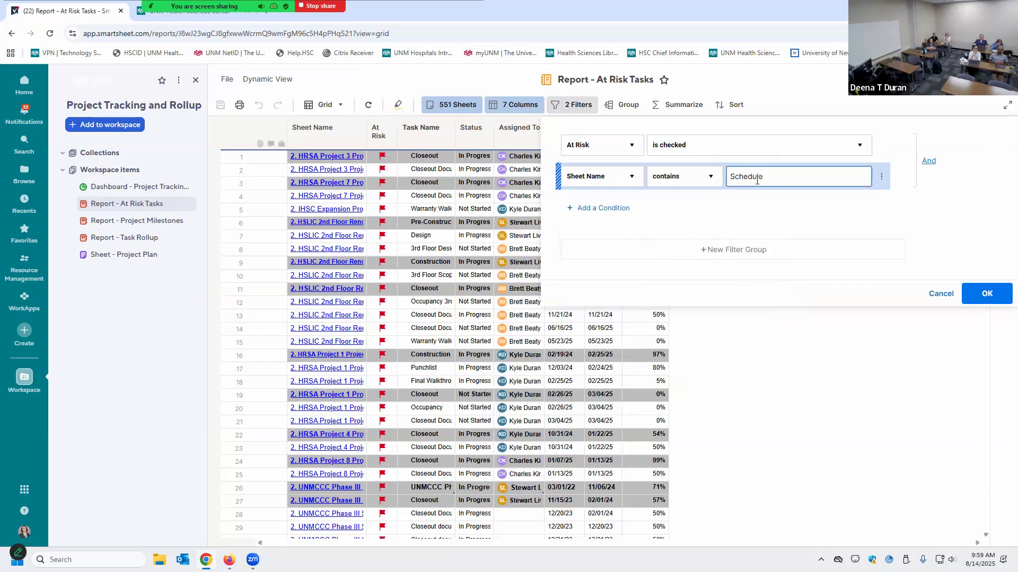
left_click(997, 301)
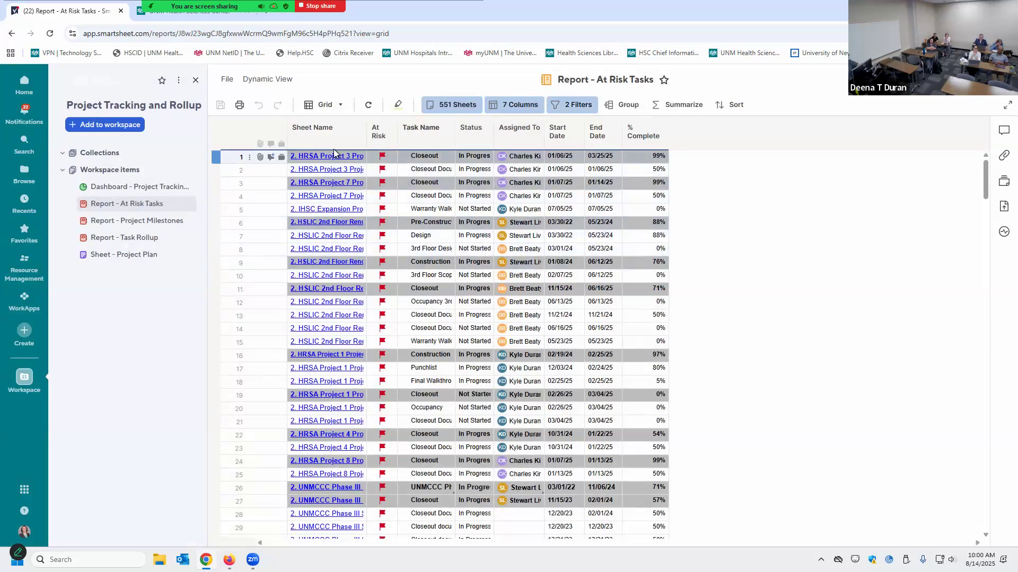
left_click(156, 225)
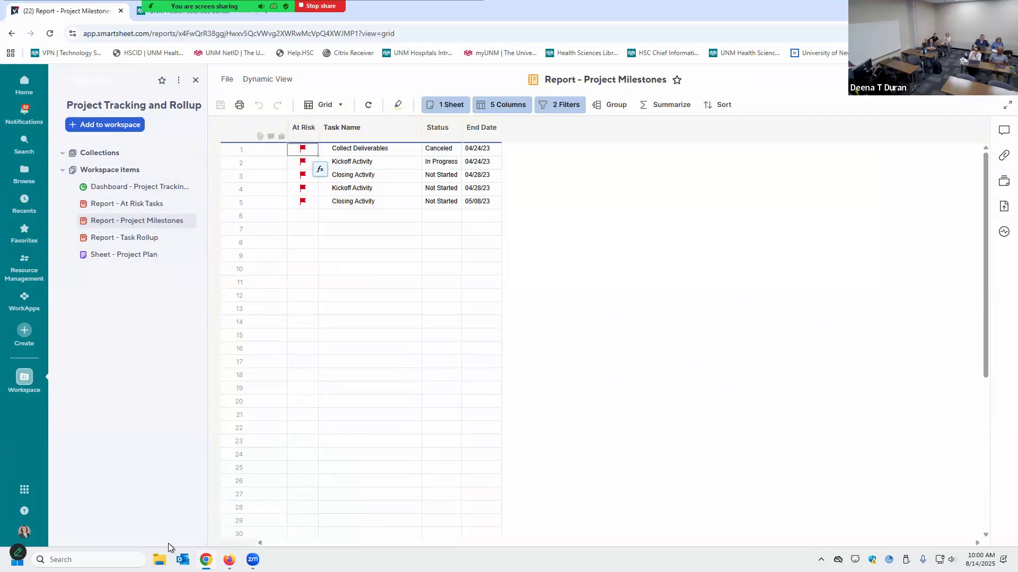
Present slide 19, Key Takeaways, full screen in PowerPoint for the web
left_click(228, 533)
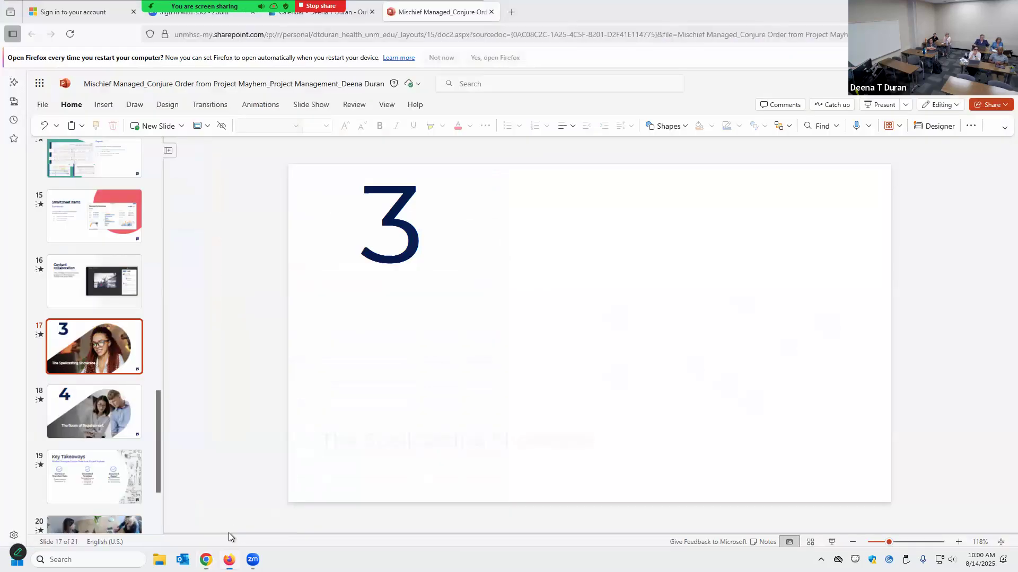
scroll(104, 460, "down", 3)
left_click(97, 390)
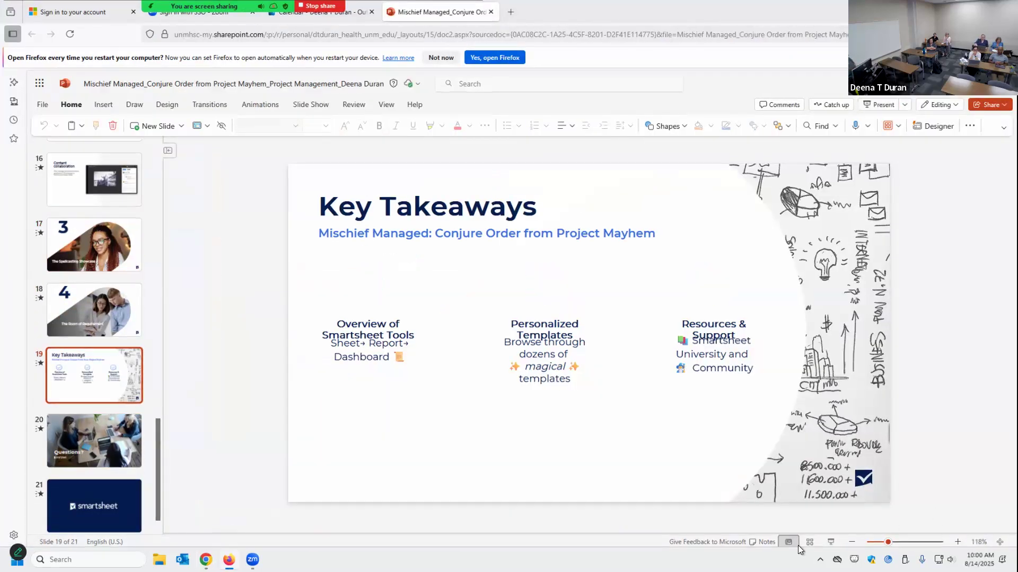
left_click(830, 543)
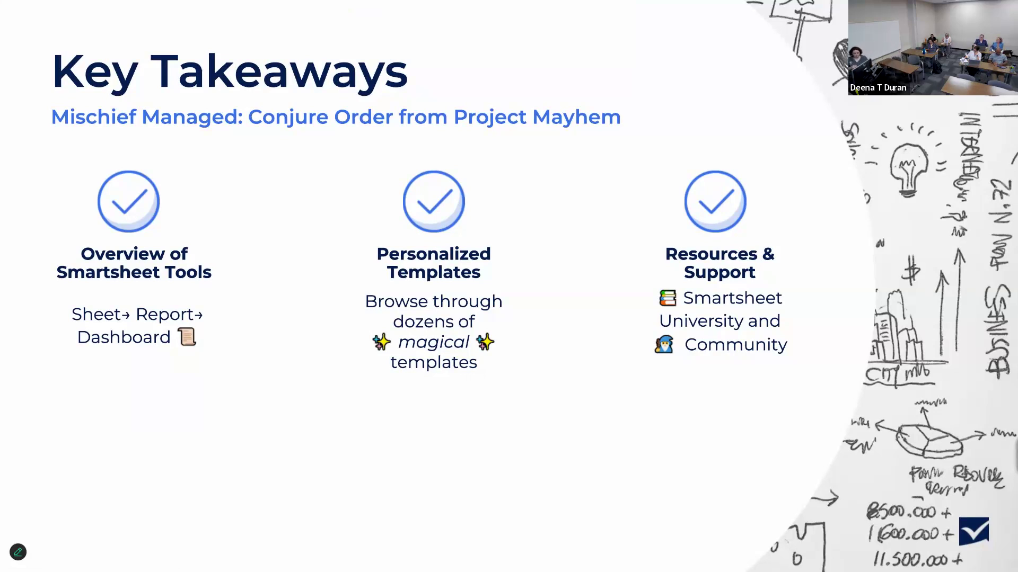
Exit the slideshow and search 'smartsheet university' in a new Firefox tab
key("Escape")
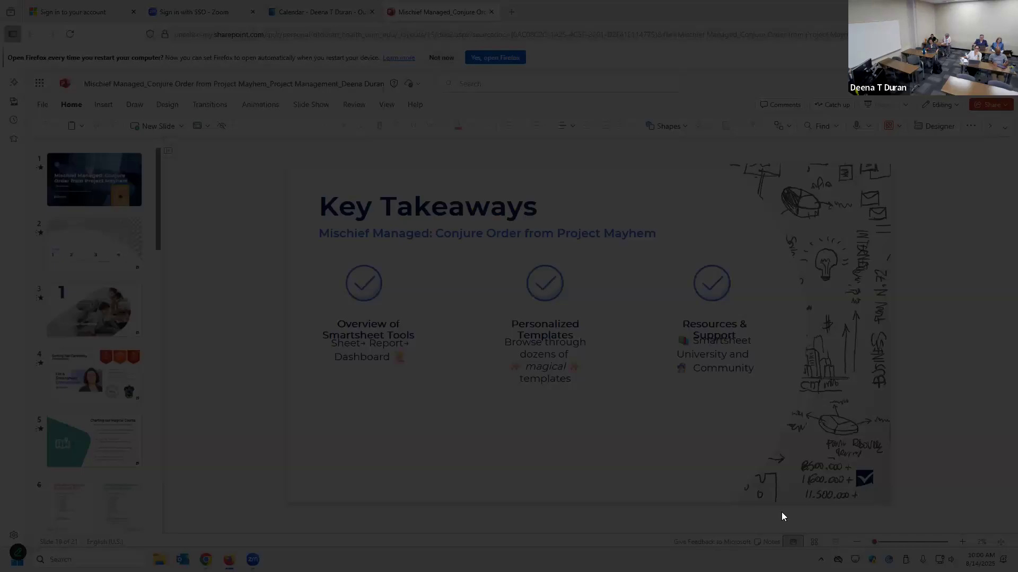
left_click(511, 12)
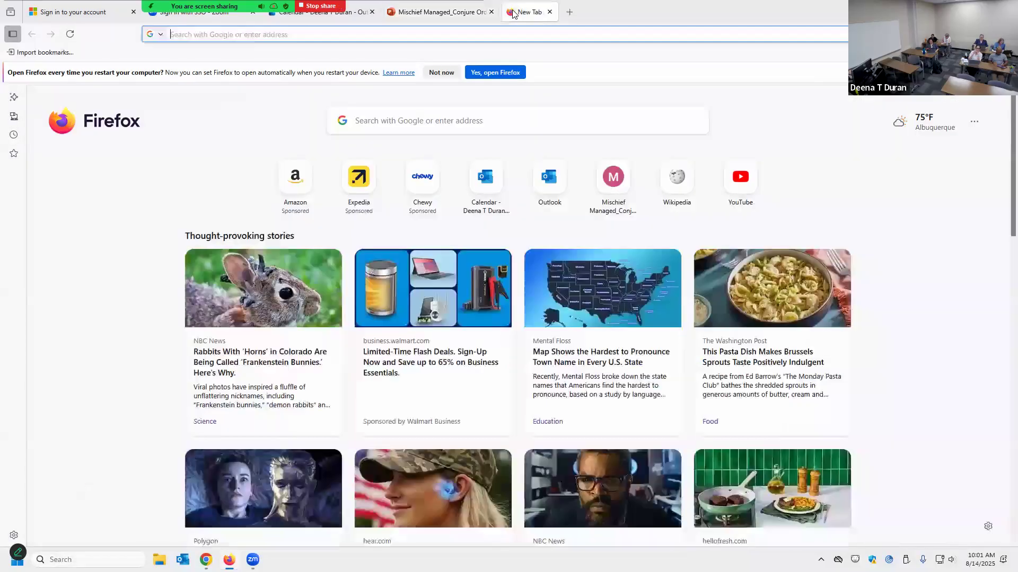
type("smartsheet")
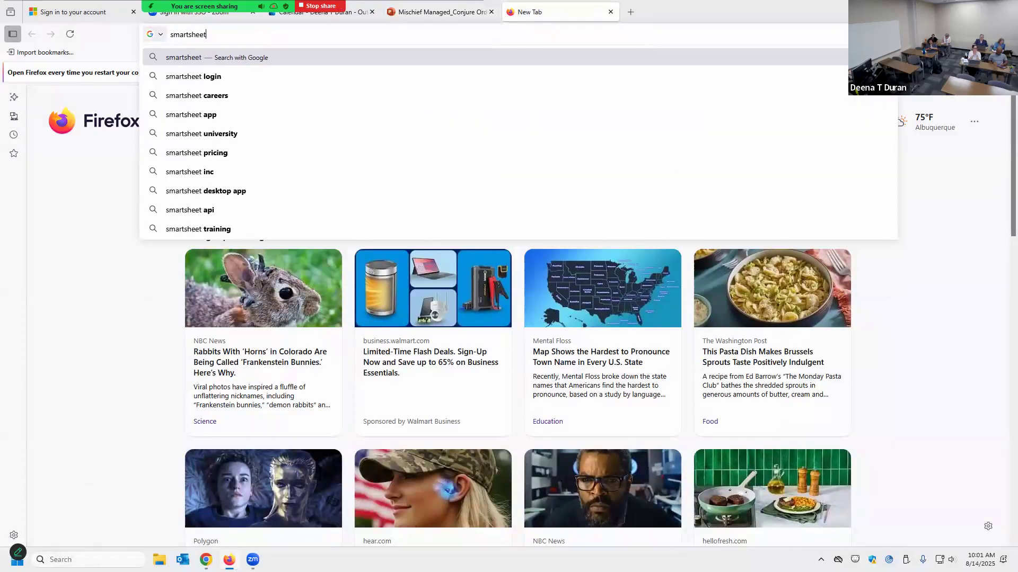
type(" university")
key("Return")
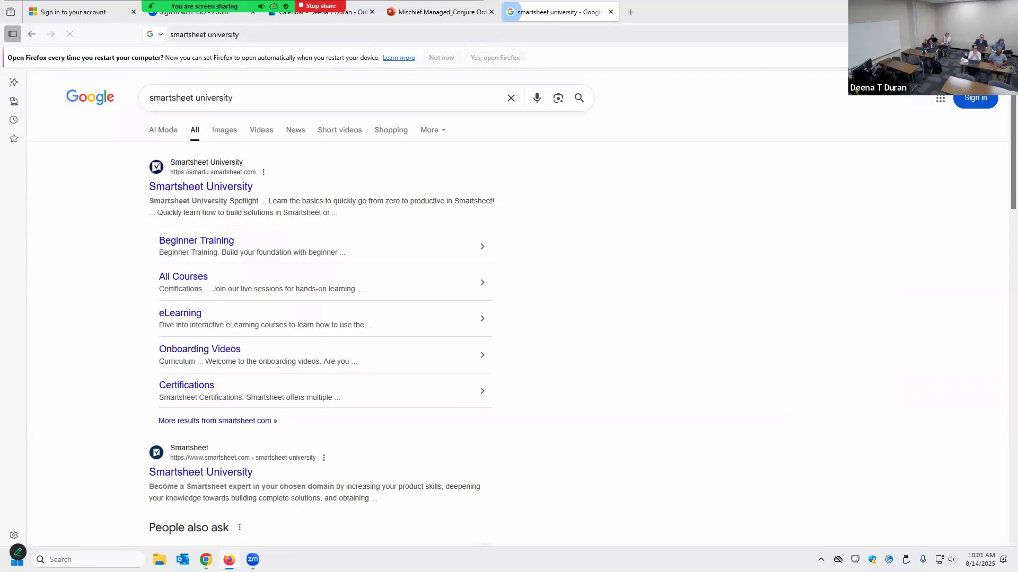
Open Smartsheet University and reach its North America sign-in page, then go to Chrome
left_click(237, 190)
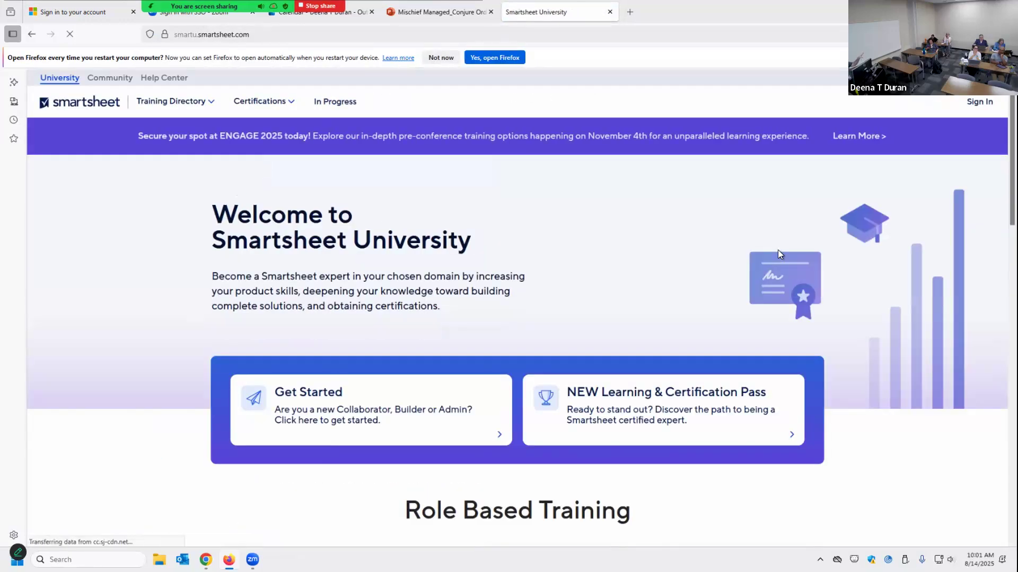
left_click(977, 103)
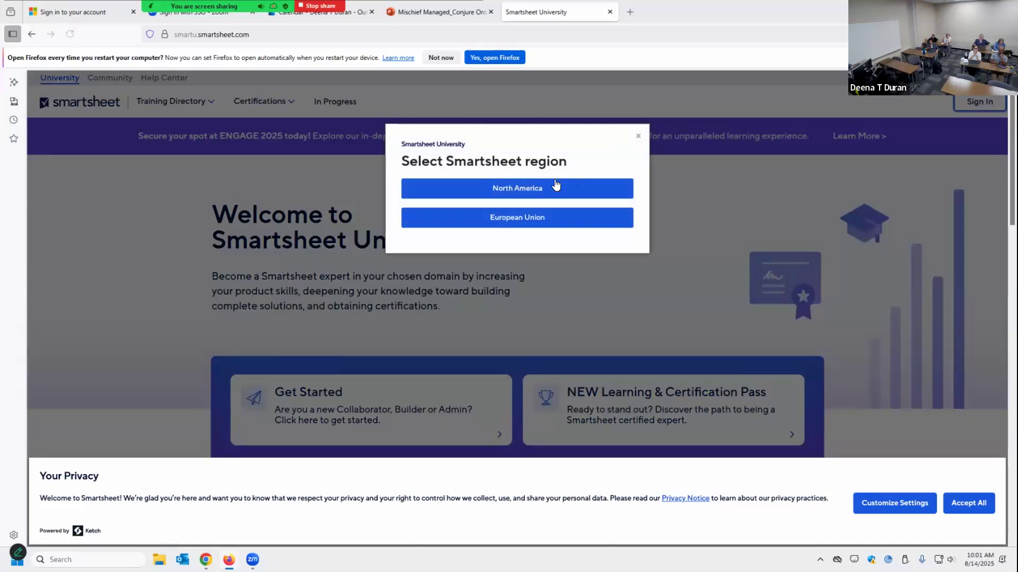
left_click(551, 191)
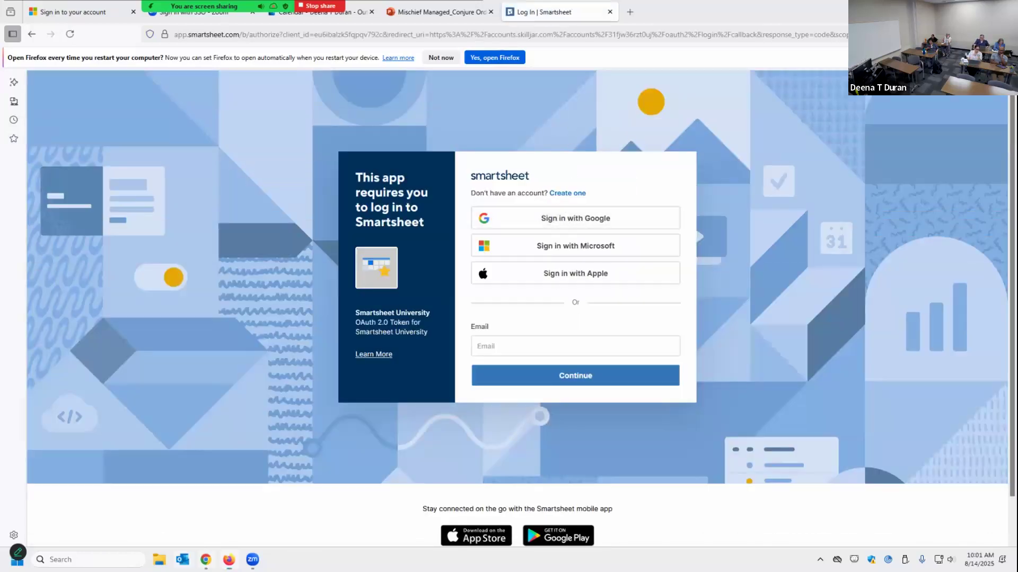
left_click(205, 560)
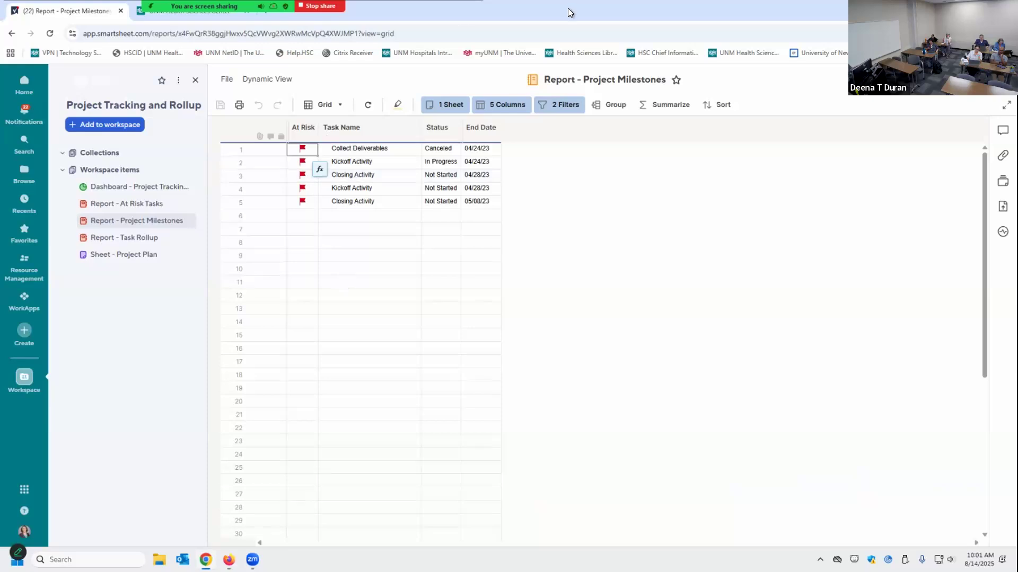
Load smartu.smartsheet.com in a new Chrome tab, correcting the mistyped '.om' ending
key("ctrl+t")
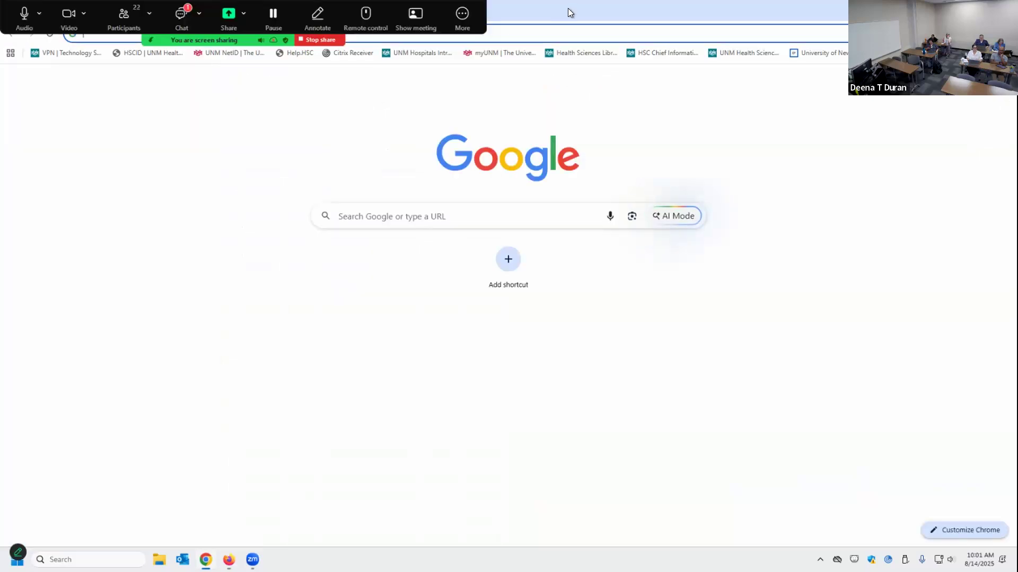
type("smartu.sma")
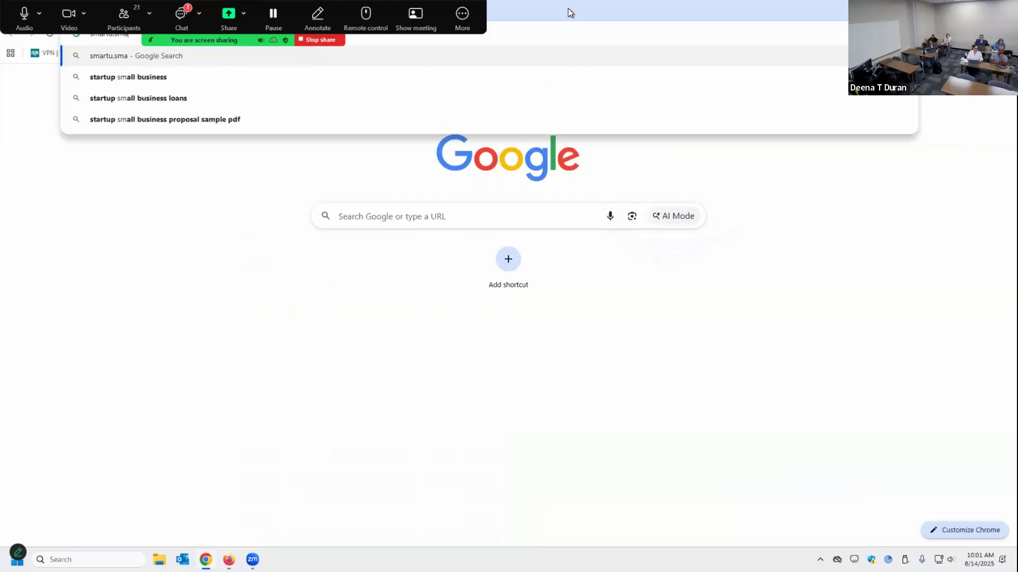
type("rtsheet.om")
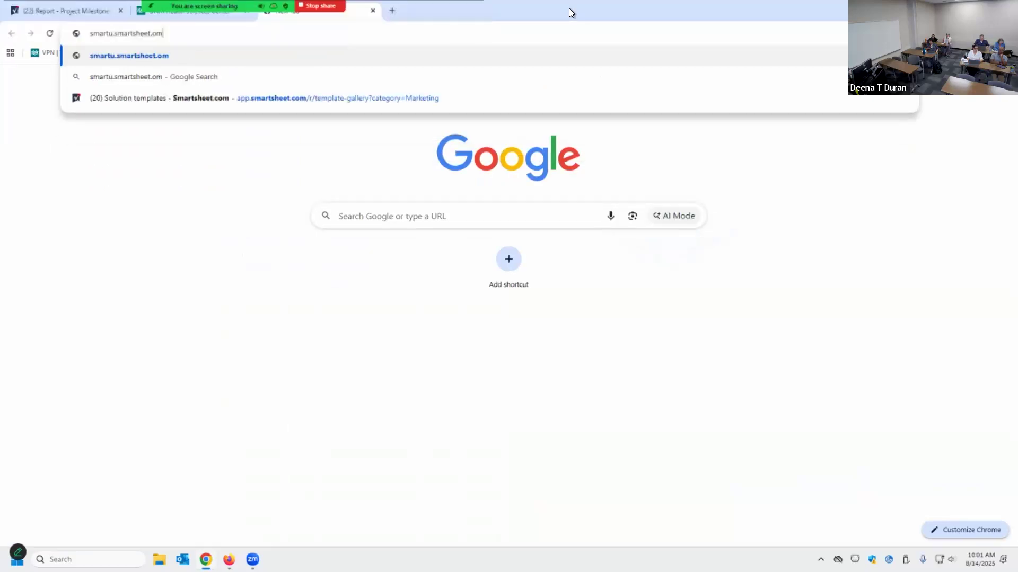
key("Return")
left_click(299, 32)
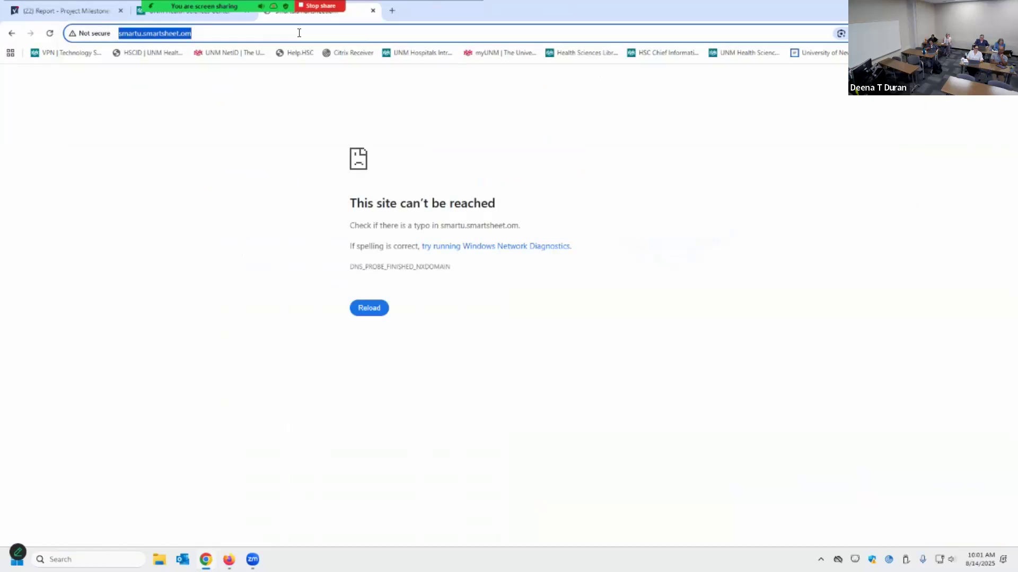
left_click(299, 33)
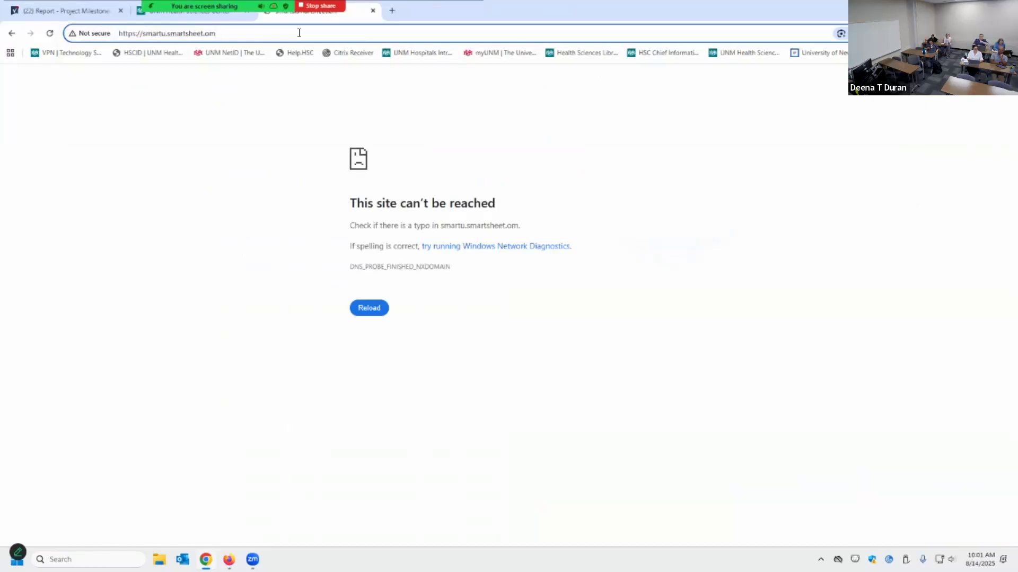
key("BackSpace")
key("BackSpace")
type("com")
key("Return")
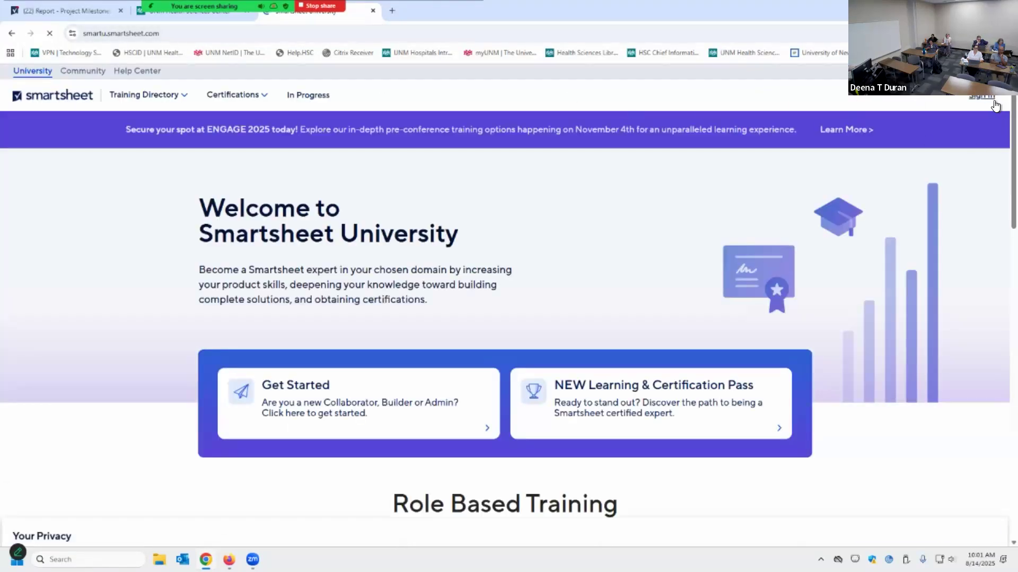
Sign in via North America and open Training Directory > Self-Paced Training
left_click(991, 99)
left_click(497, 182)
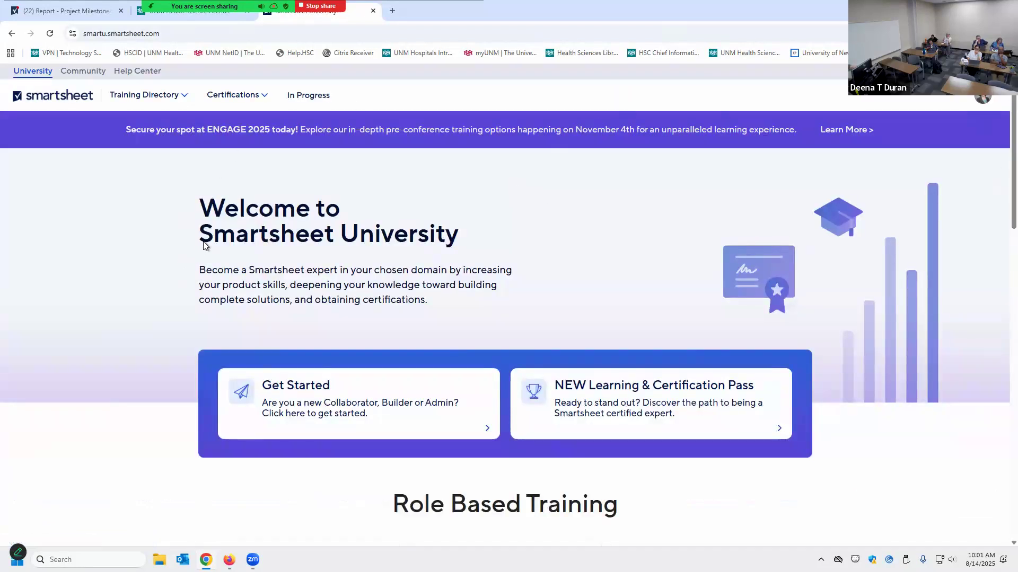
left_click(187, 95)
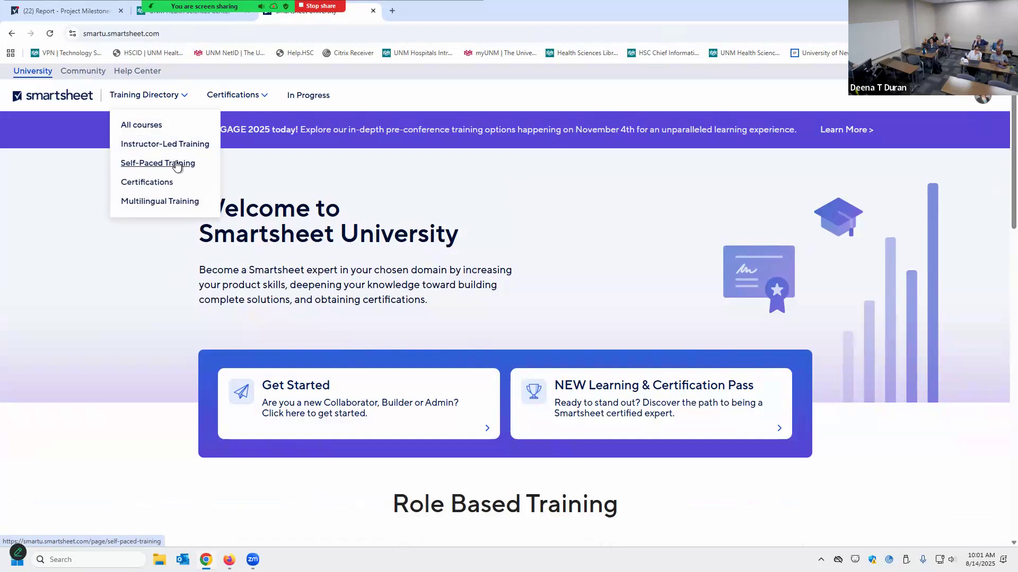
left_click(177, 164)
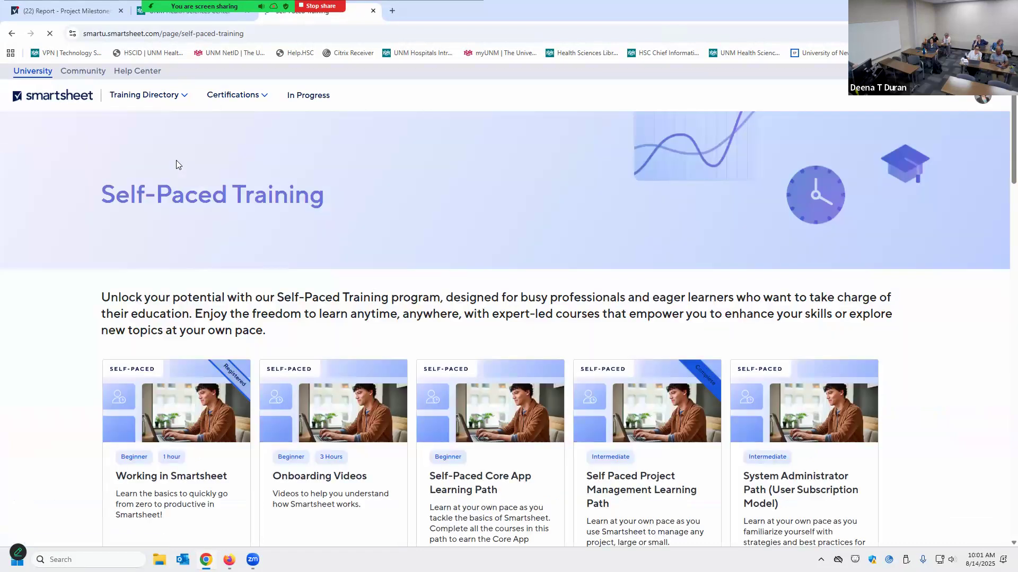
Open the Self Paced Project Management Learning Path showing all 6 courses completed
scroll(401, 245, "down", 2)
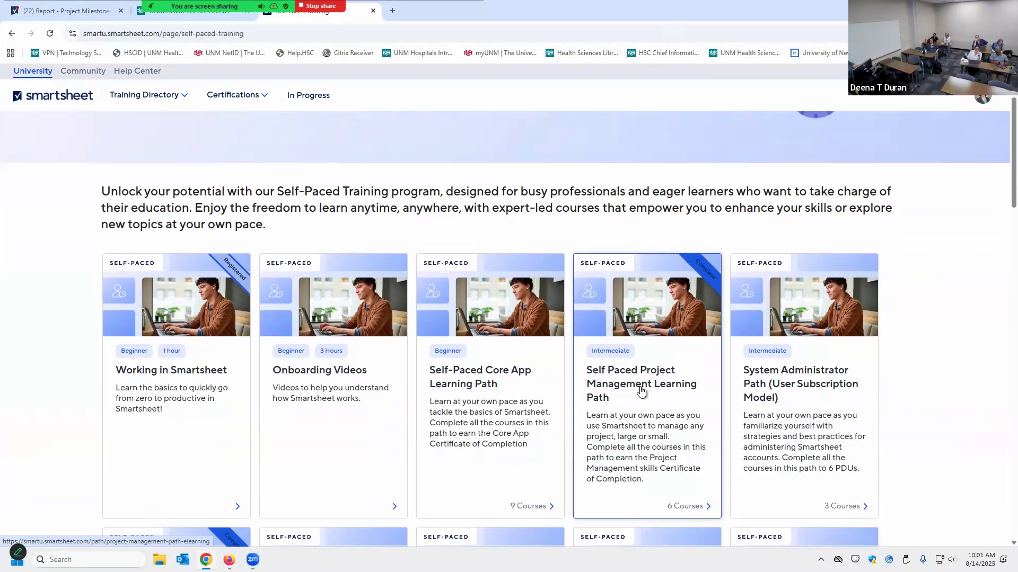
left_click(680, 510)
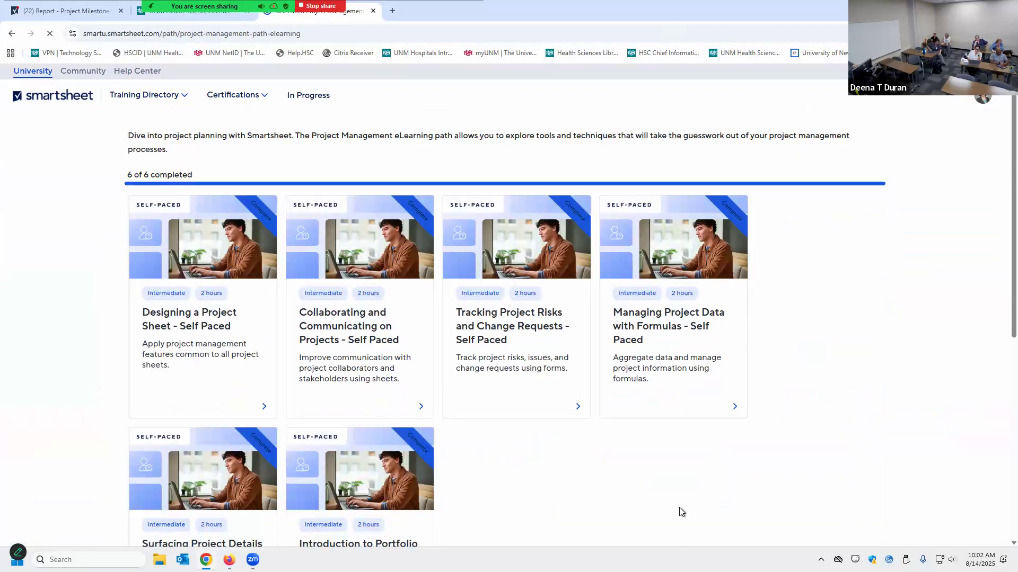
scroll(587, 434, "down", 4)
scroll(587, 434, "up", 2)
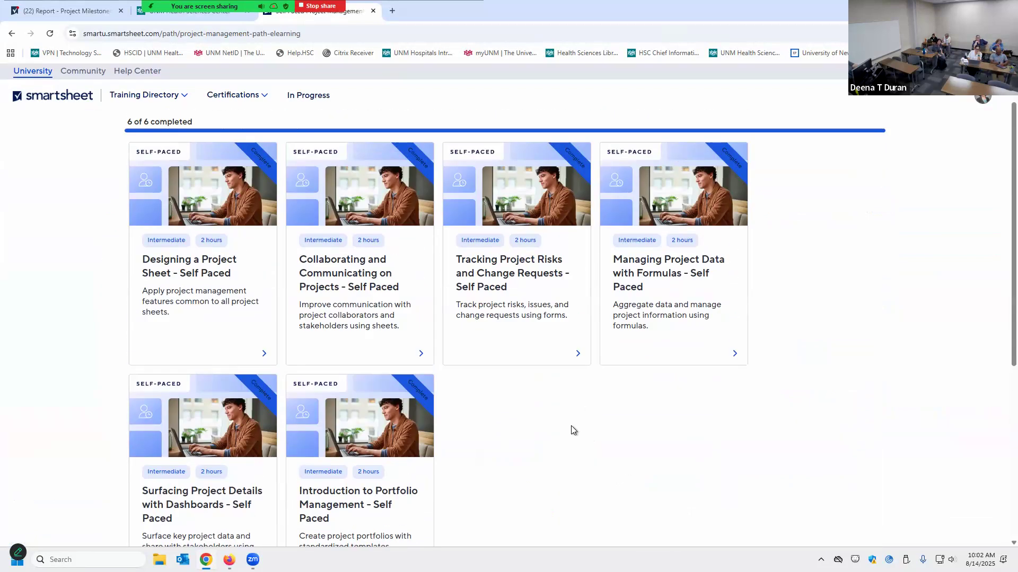